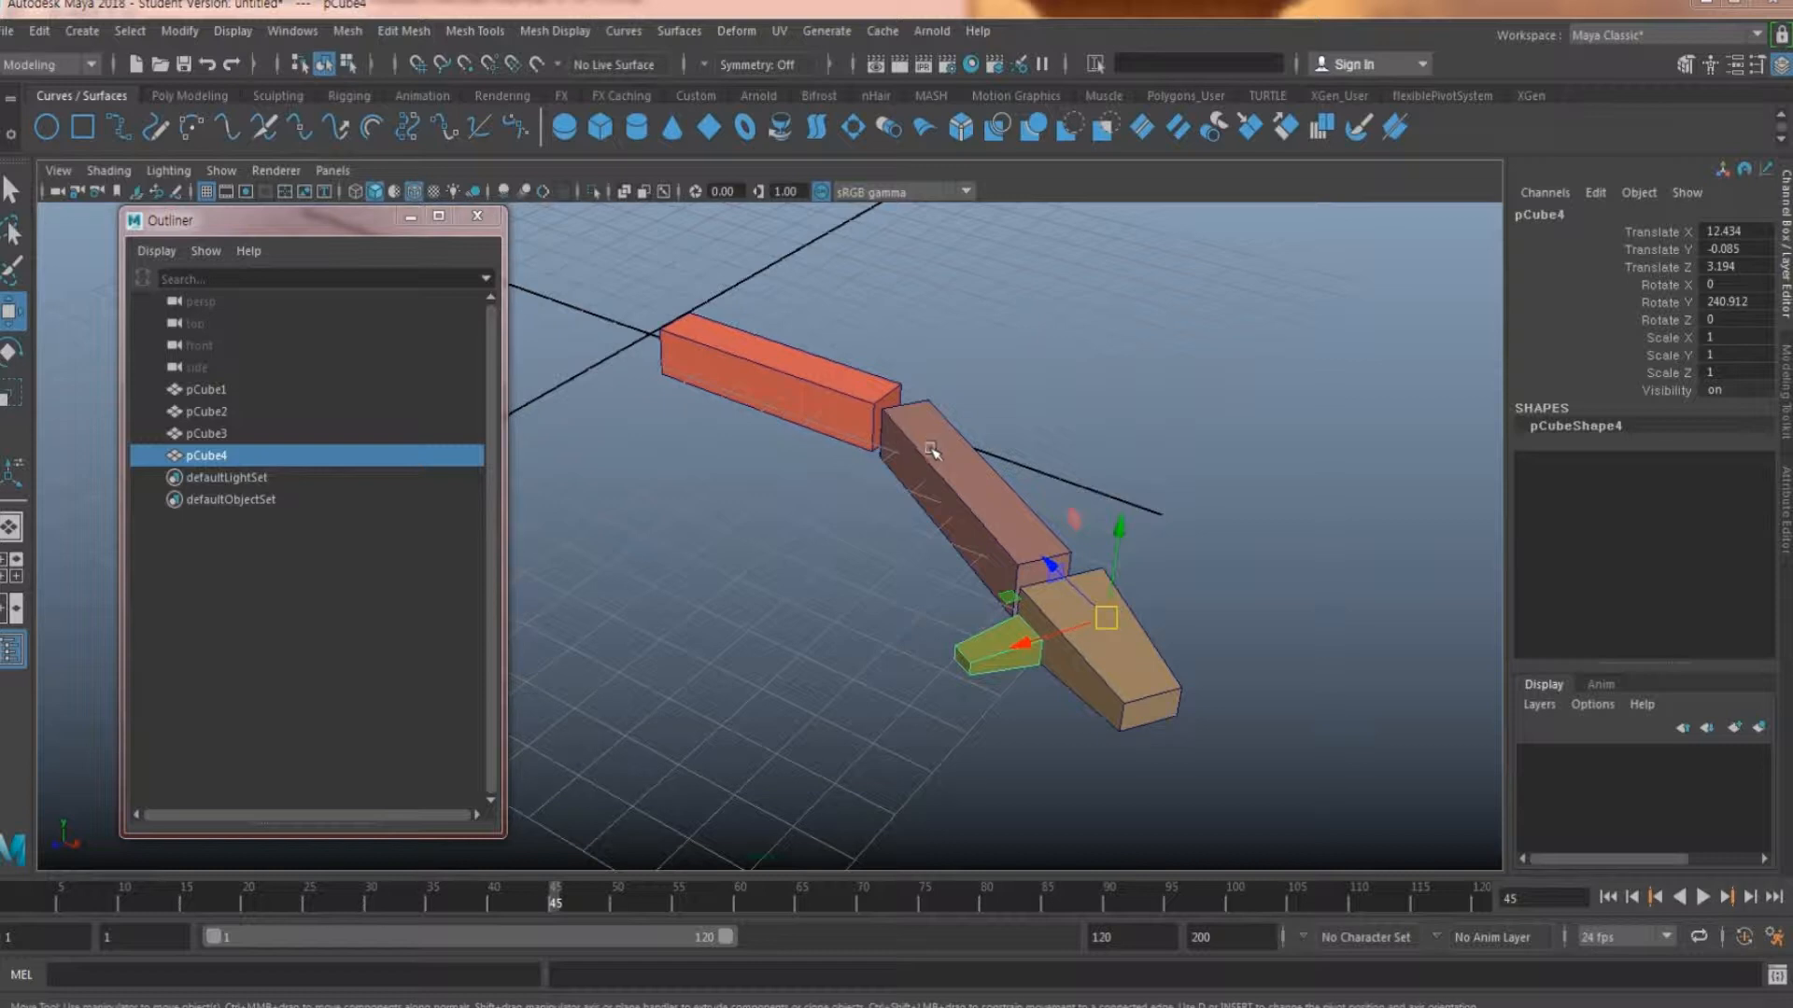
Step: Examine the four separate arm blocks from several angles, selecting them individually and all together
alt+drag(875, 479, 941, 468)
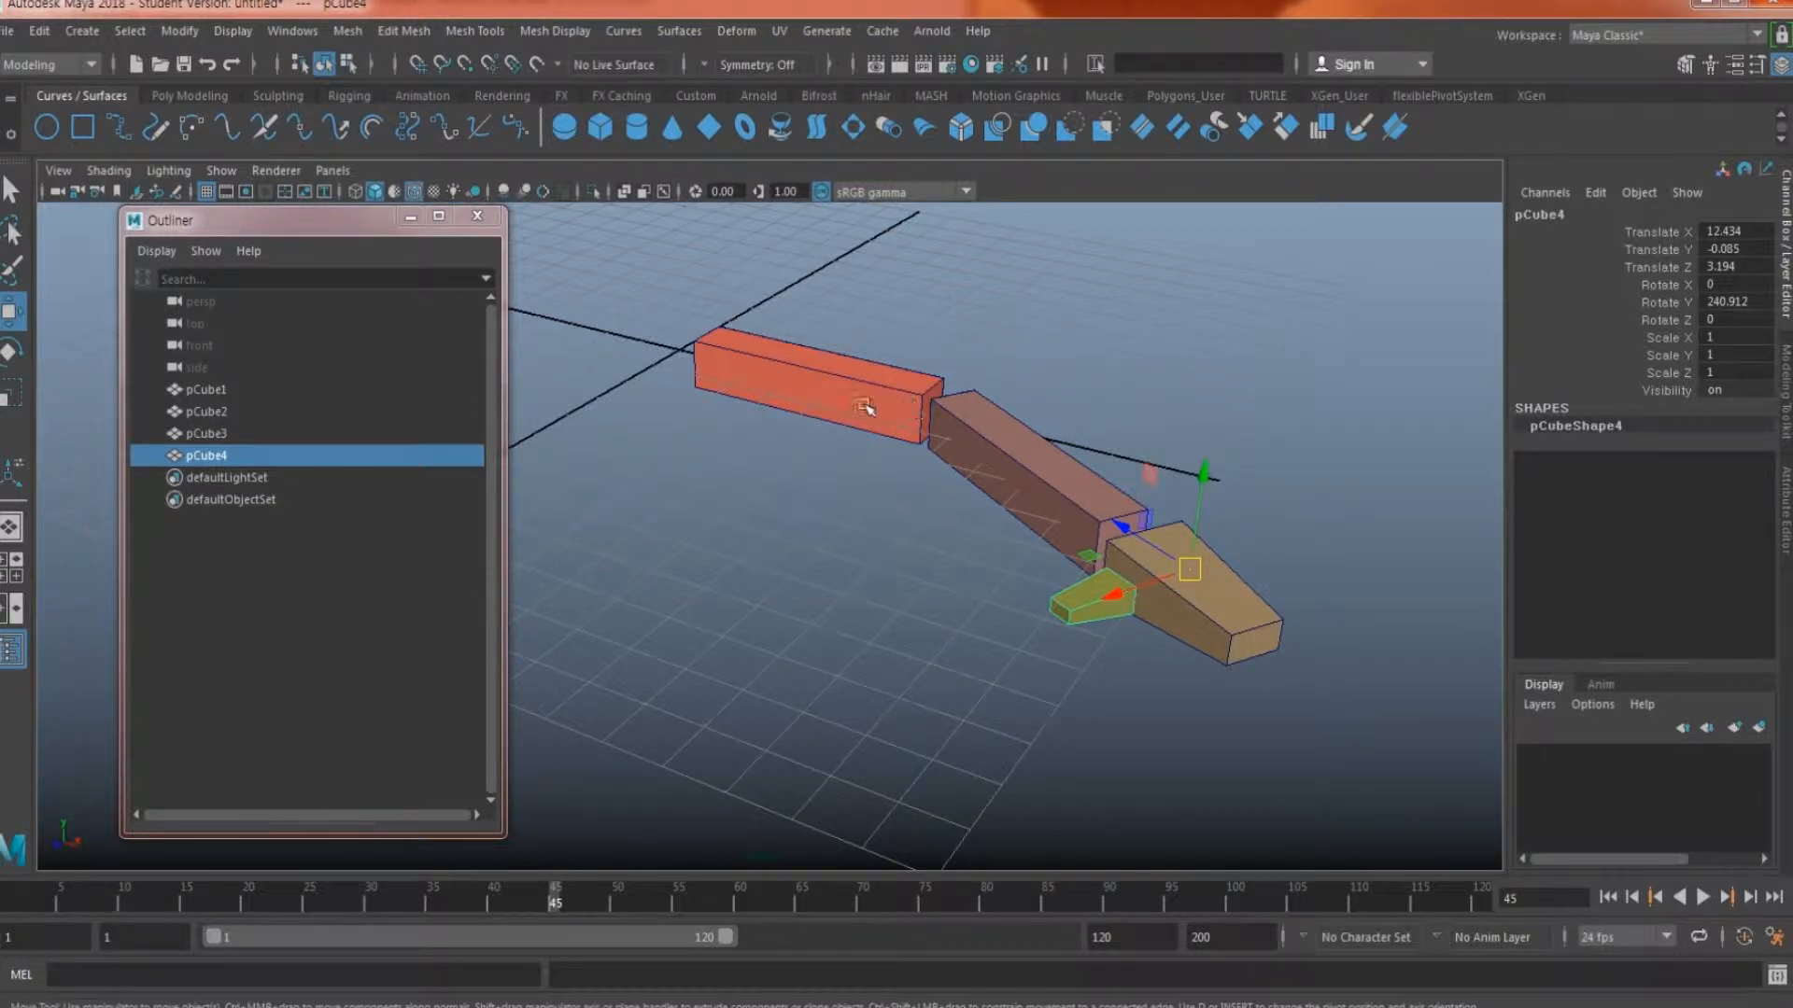
alt+drag(761, 406, 863, 409)
click(877, 277)
alt+drag(876, 280, 960, 451)
click(472, 413)
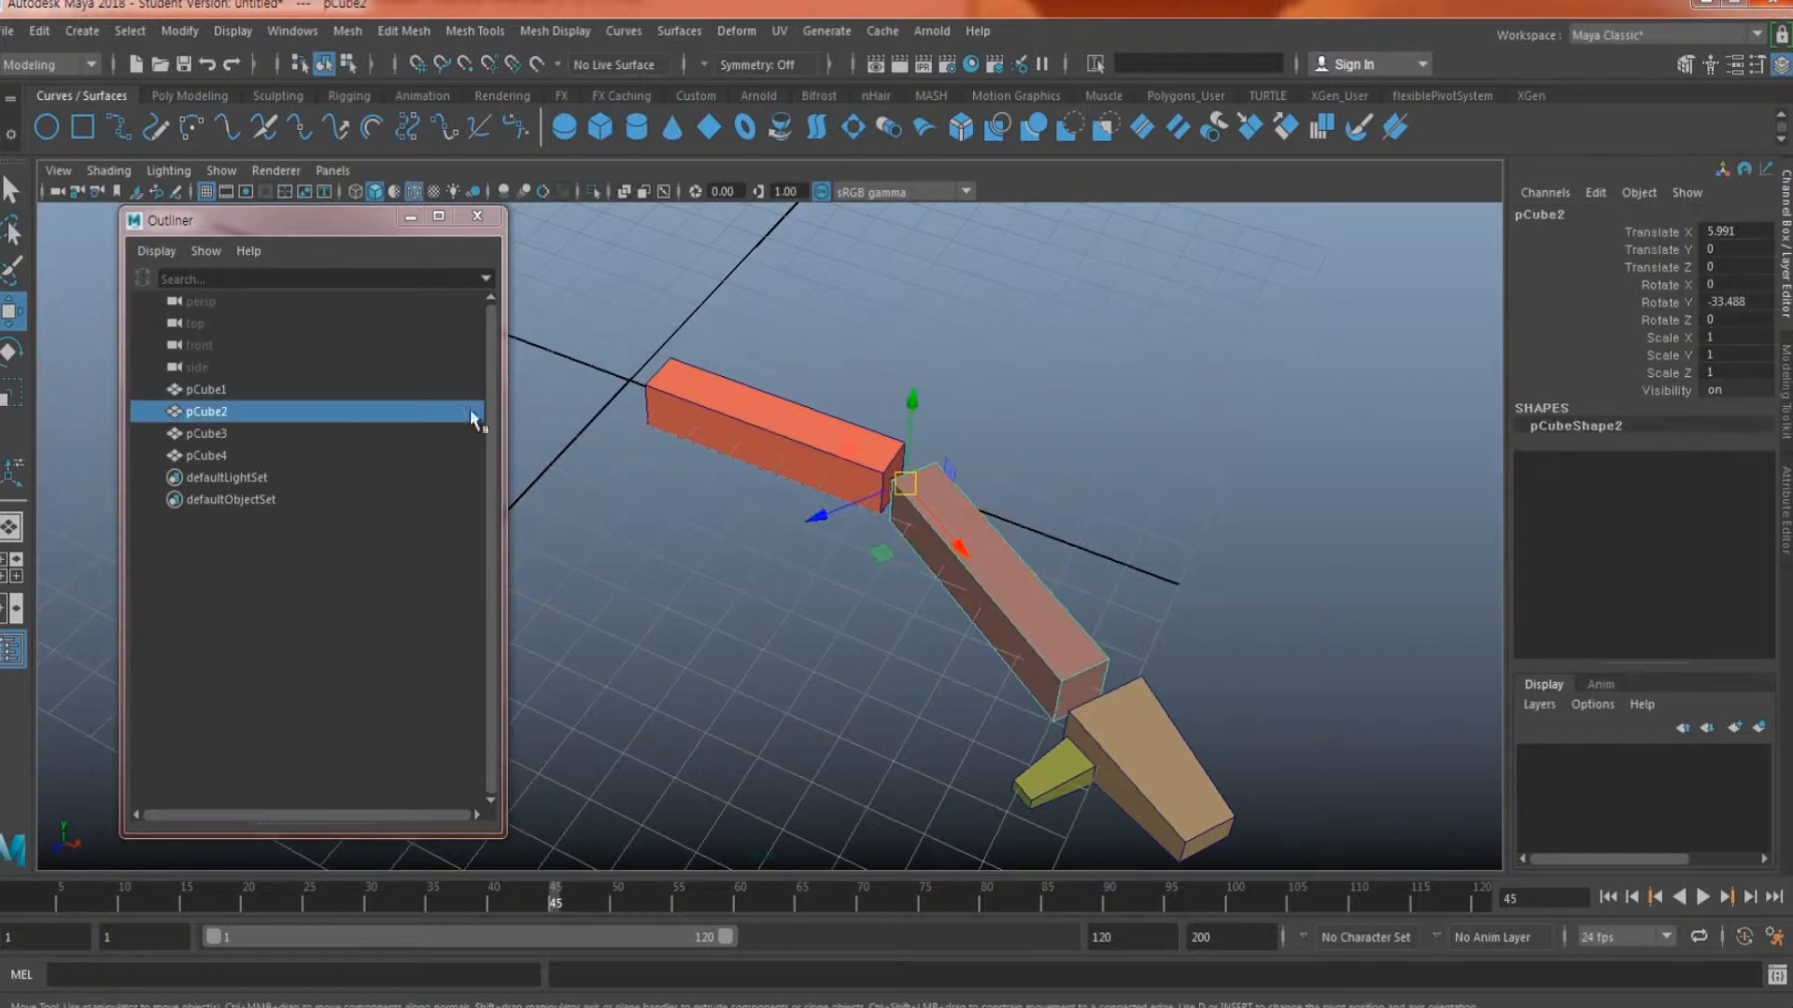
click(206, 389)
shift+click(227, 455)
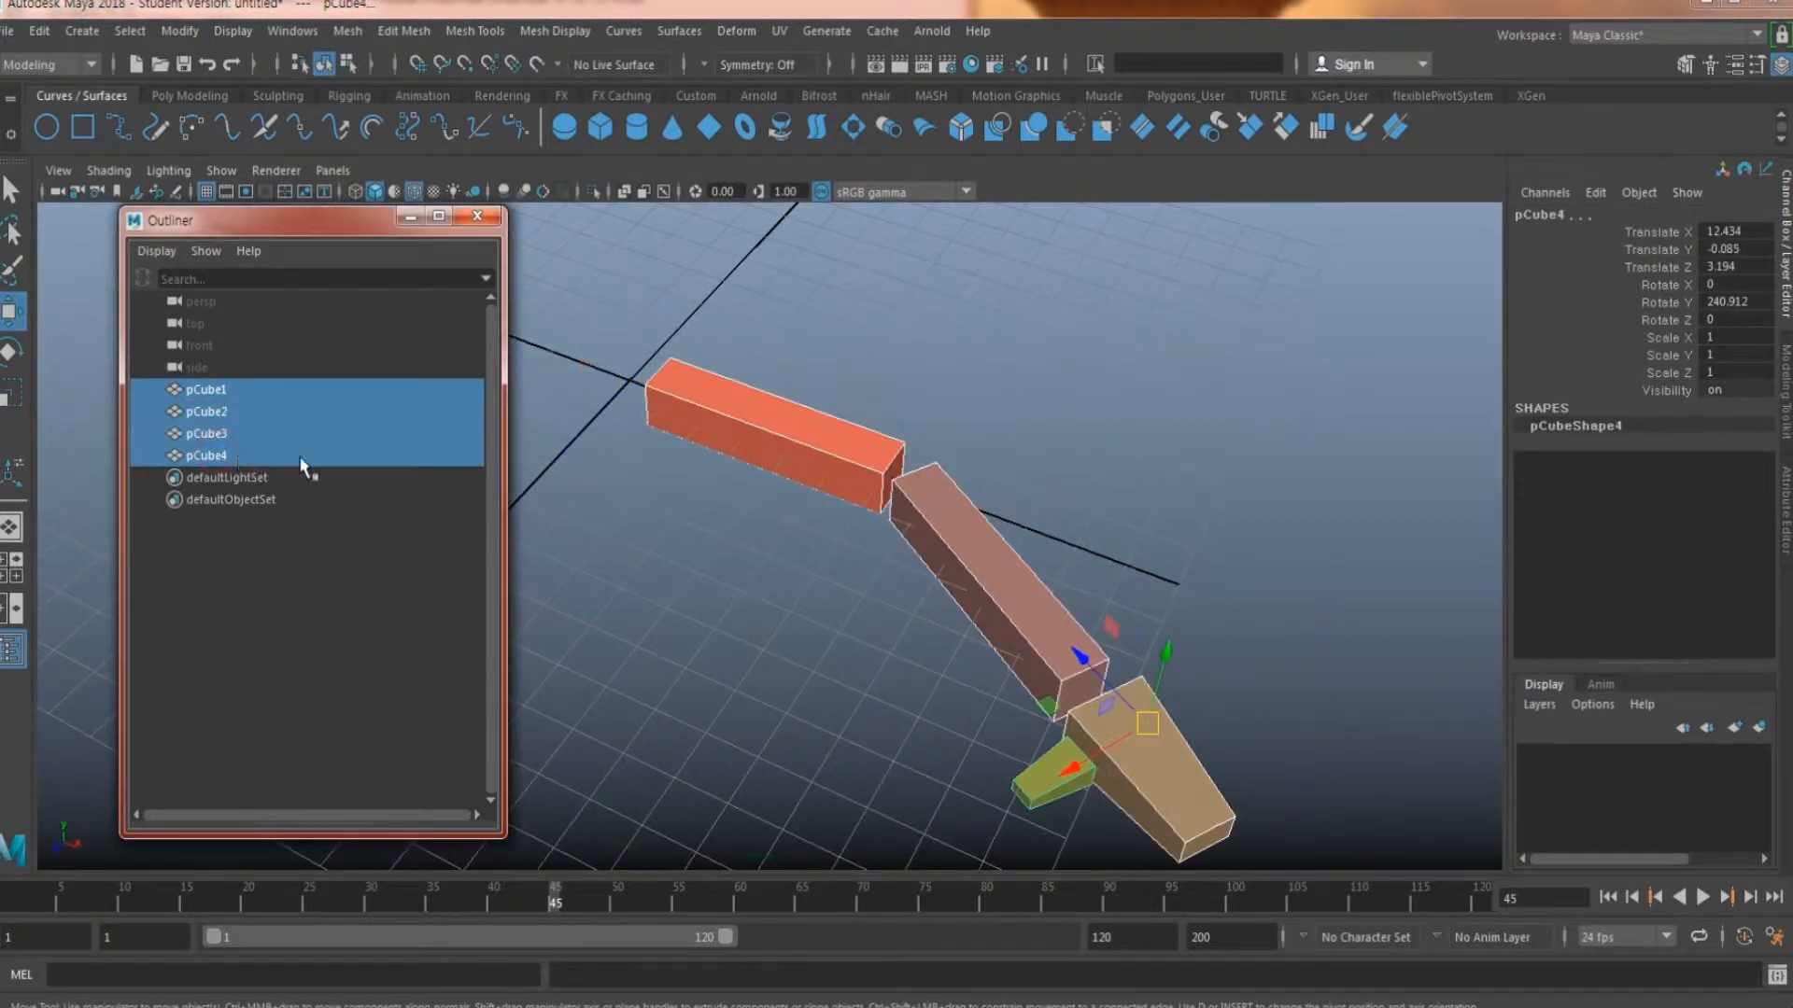
alt+drag(761, 436, 861, 417)
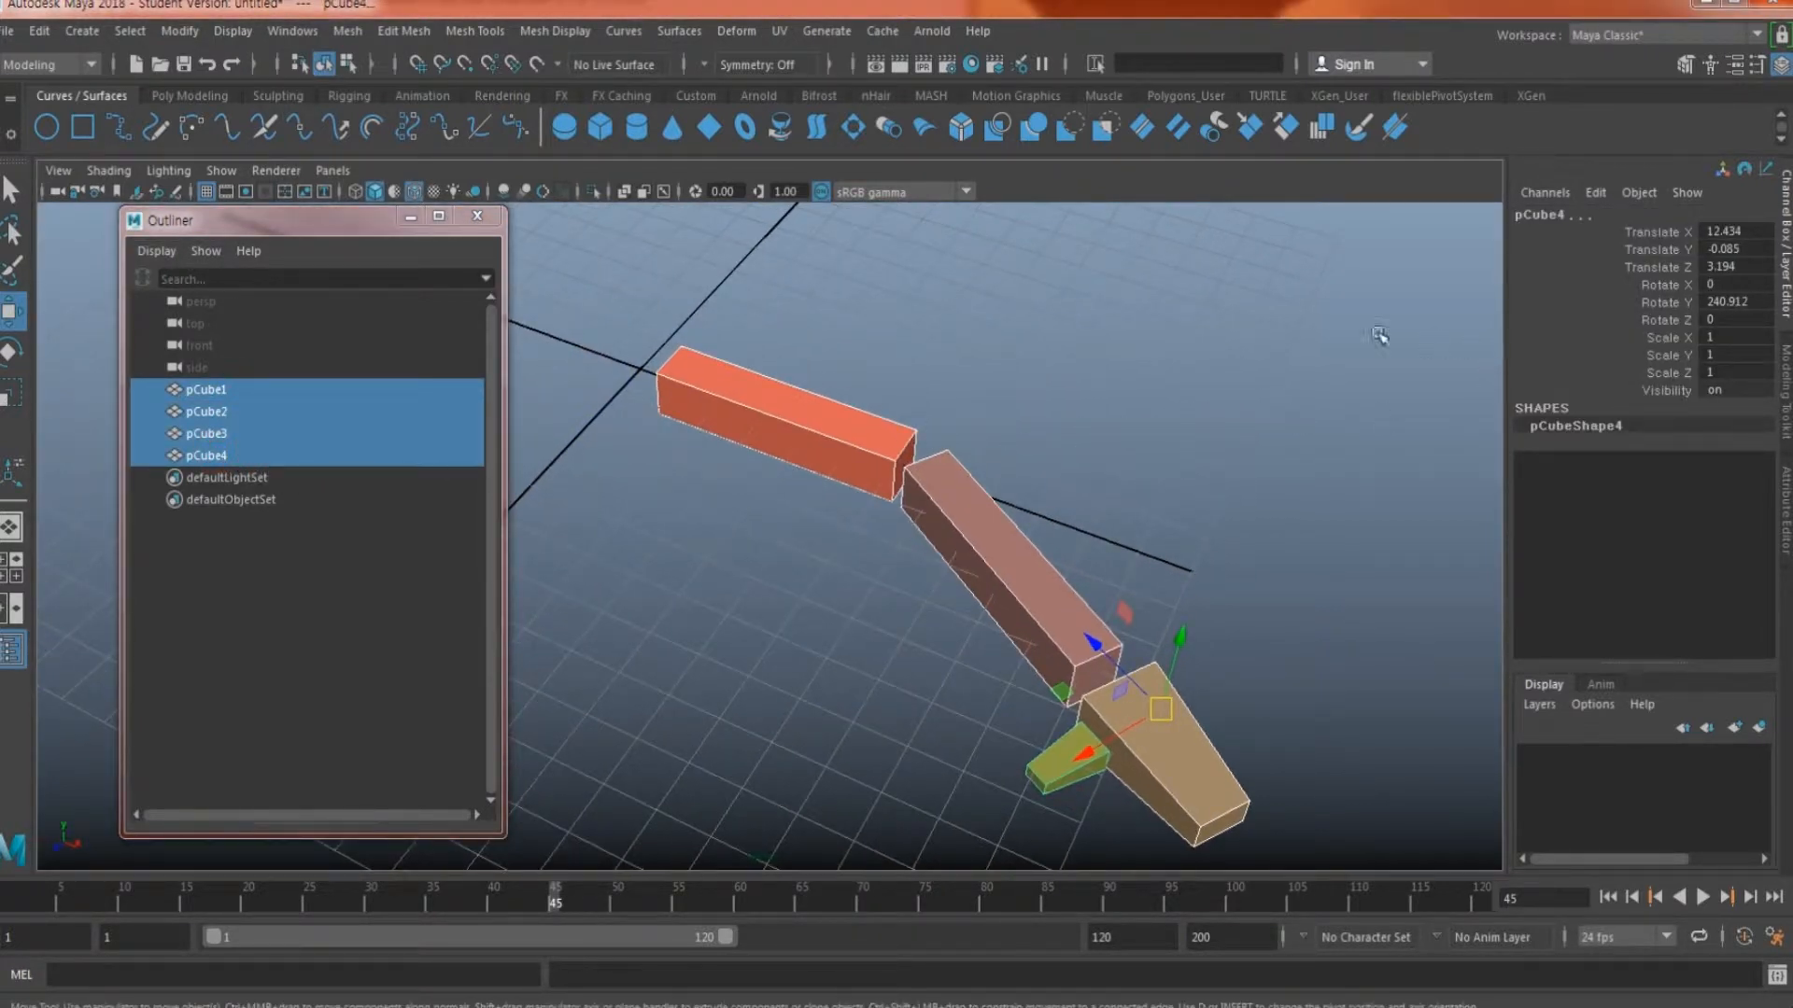
click(1056, 534)
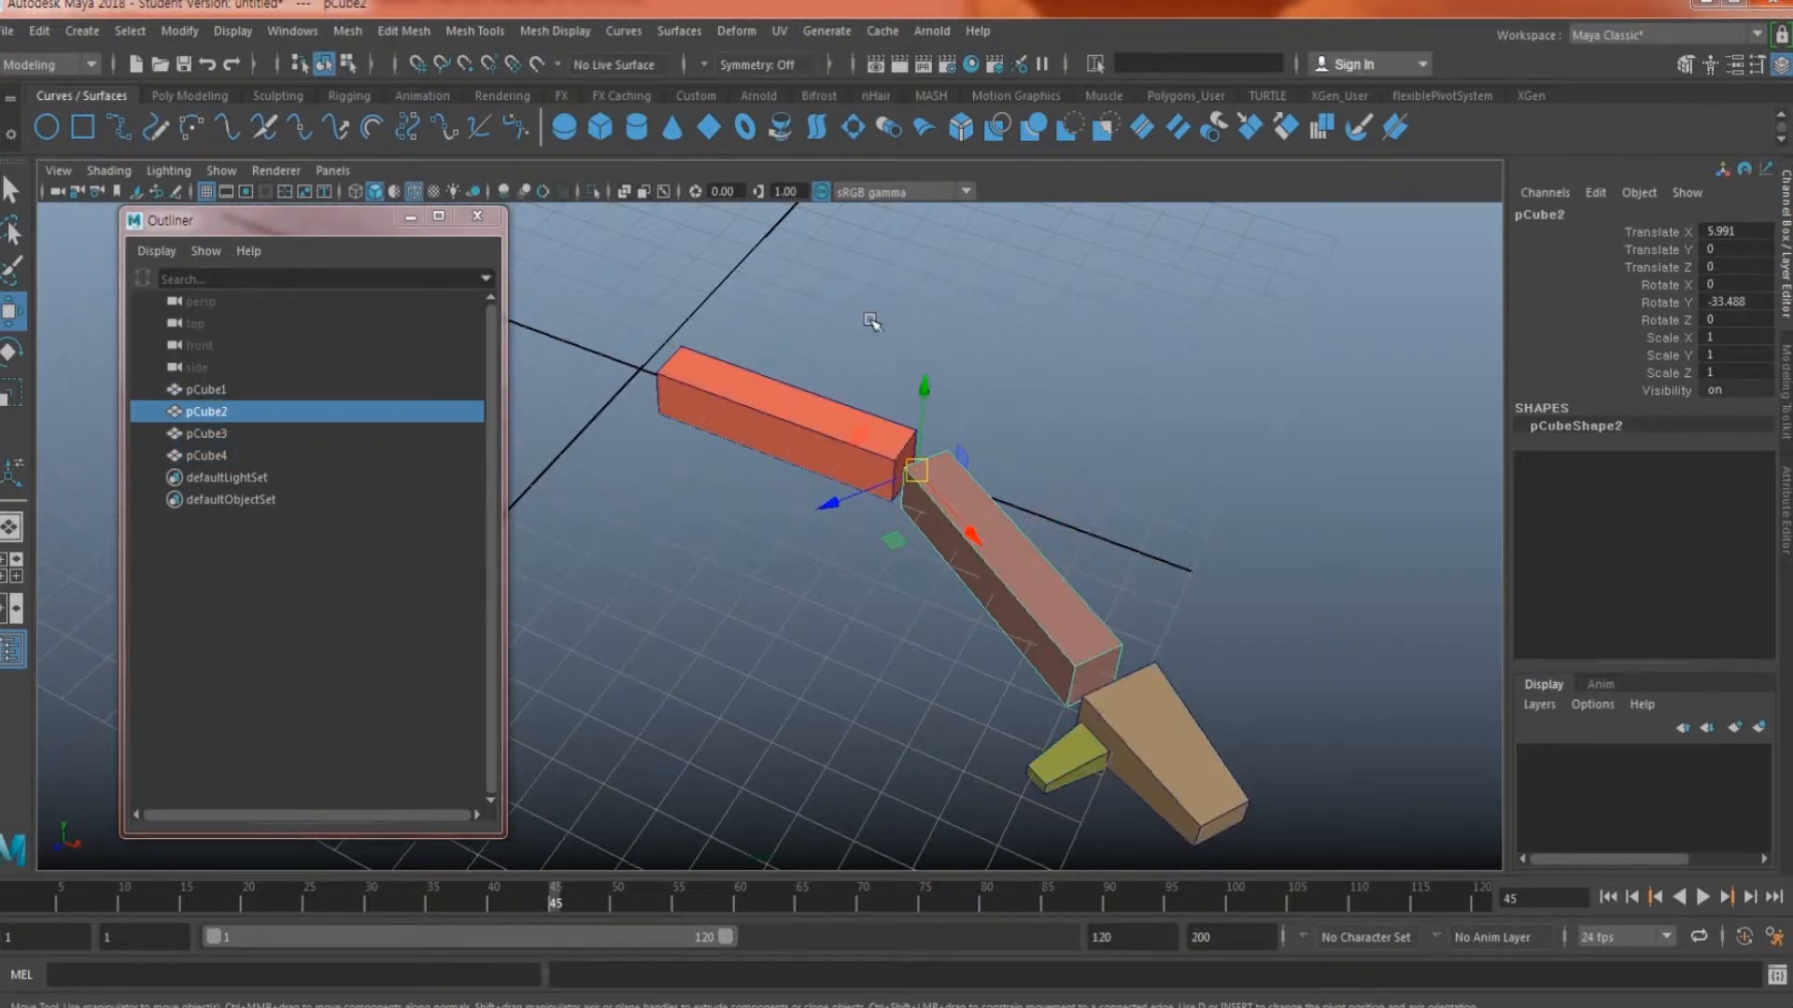
Step: Clear the selection and create a NURBS circle at the origin, beside the upper arm block's shoulder end
click(859, 318)
shift+right_click(879, 328)
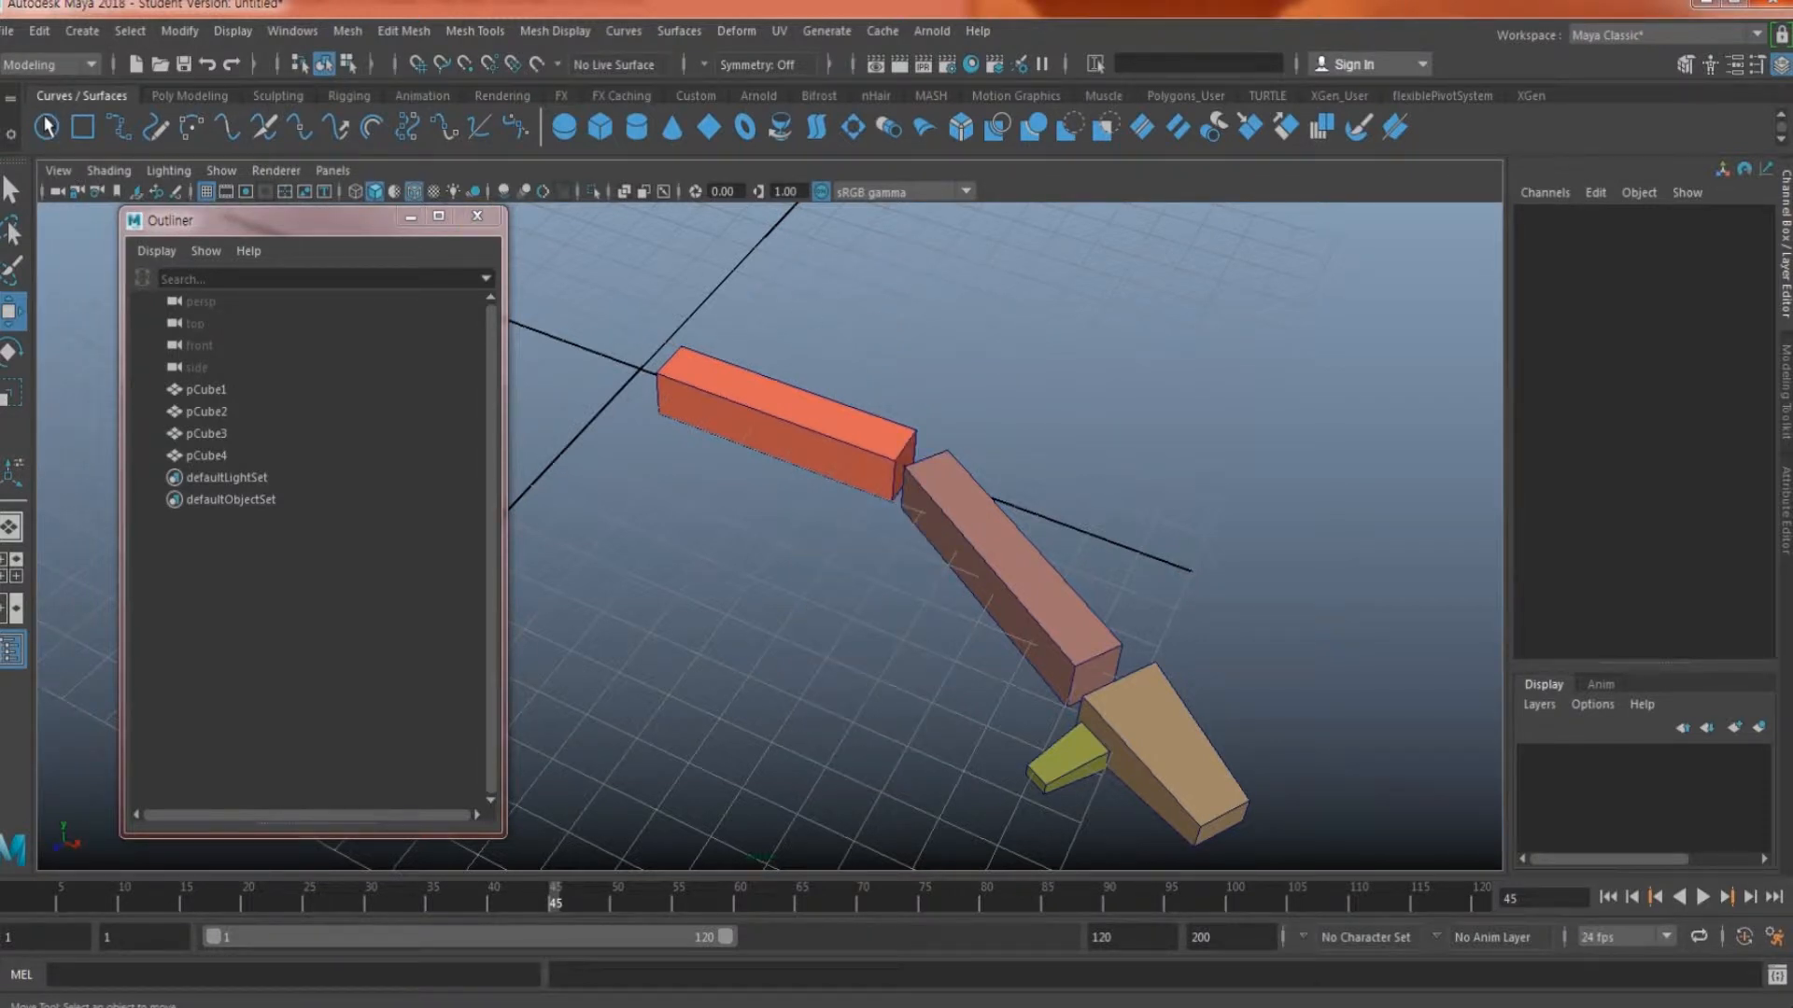
click(44, 133)
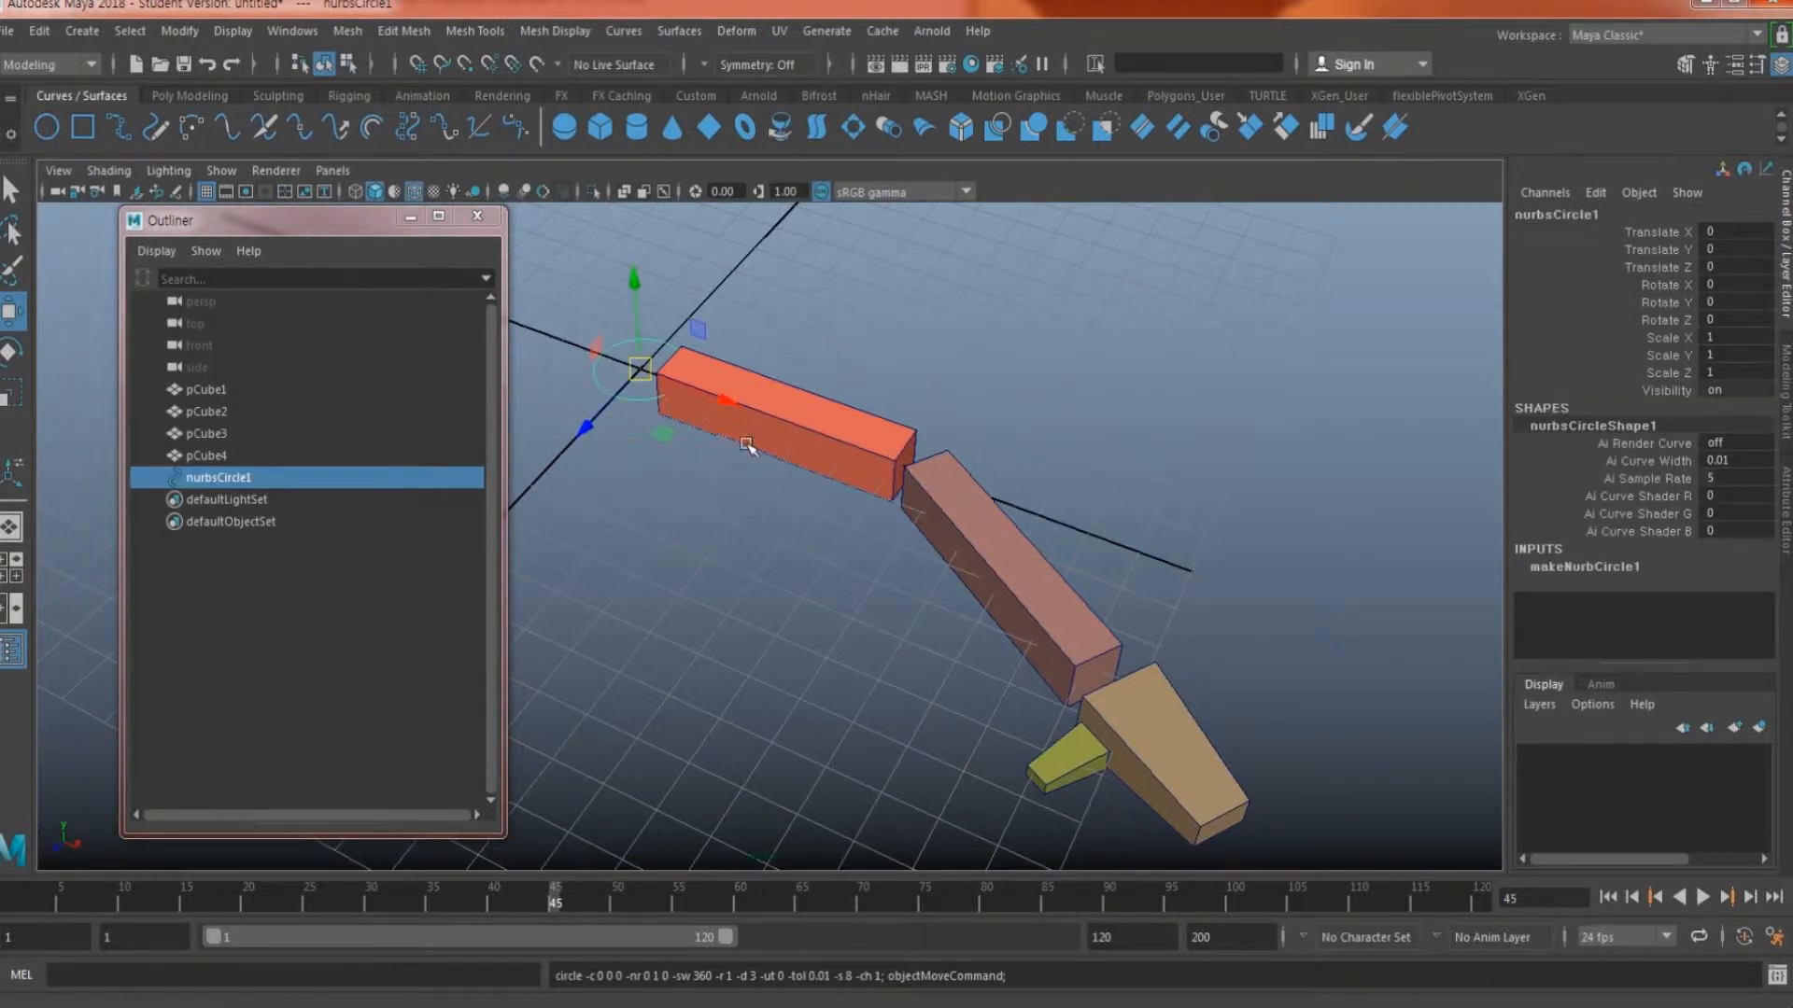
alt+middle_drag(748, 440, 884, 430)
alt+drag(864, 448, 903, 407)
alt+middle_drag(780, 476, 789, 535)
alt+drag(789, 535, 676, 503)
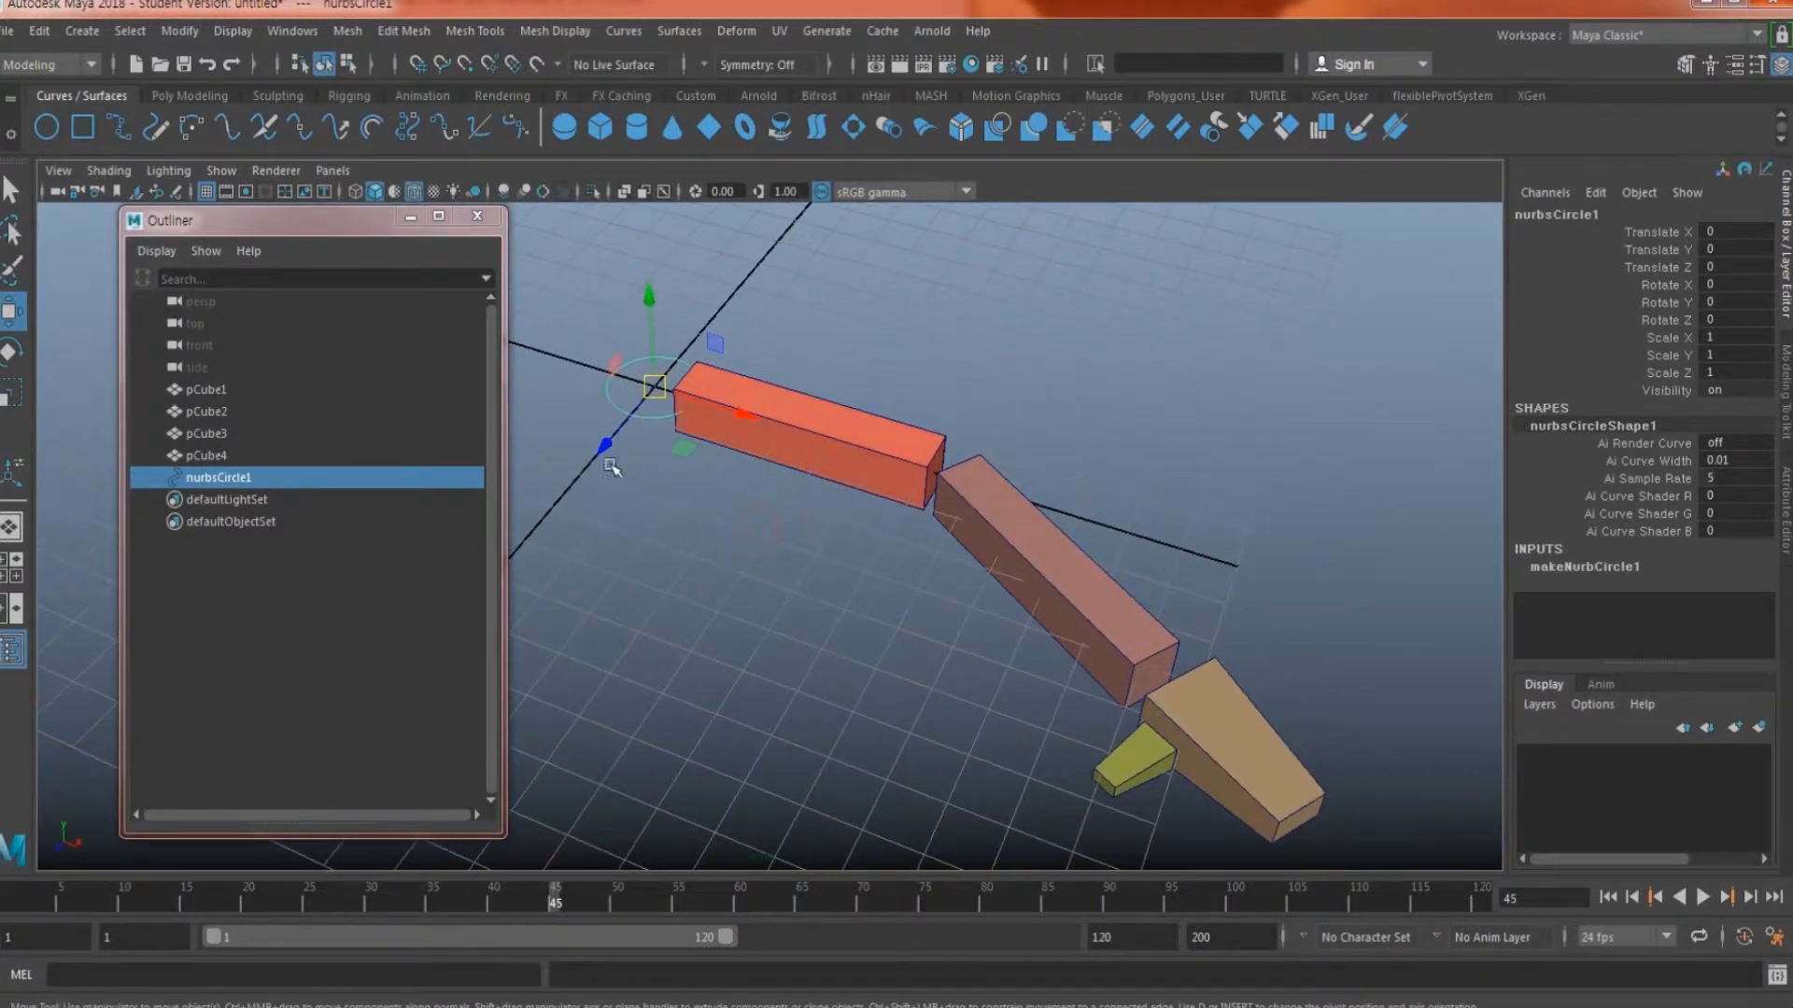
alt+drag(657, 418, 635, 446)
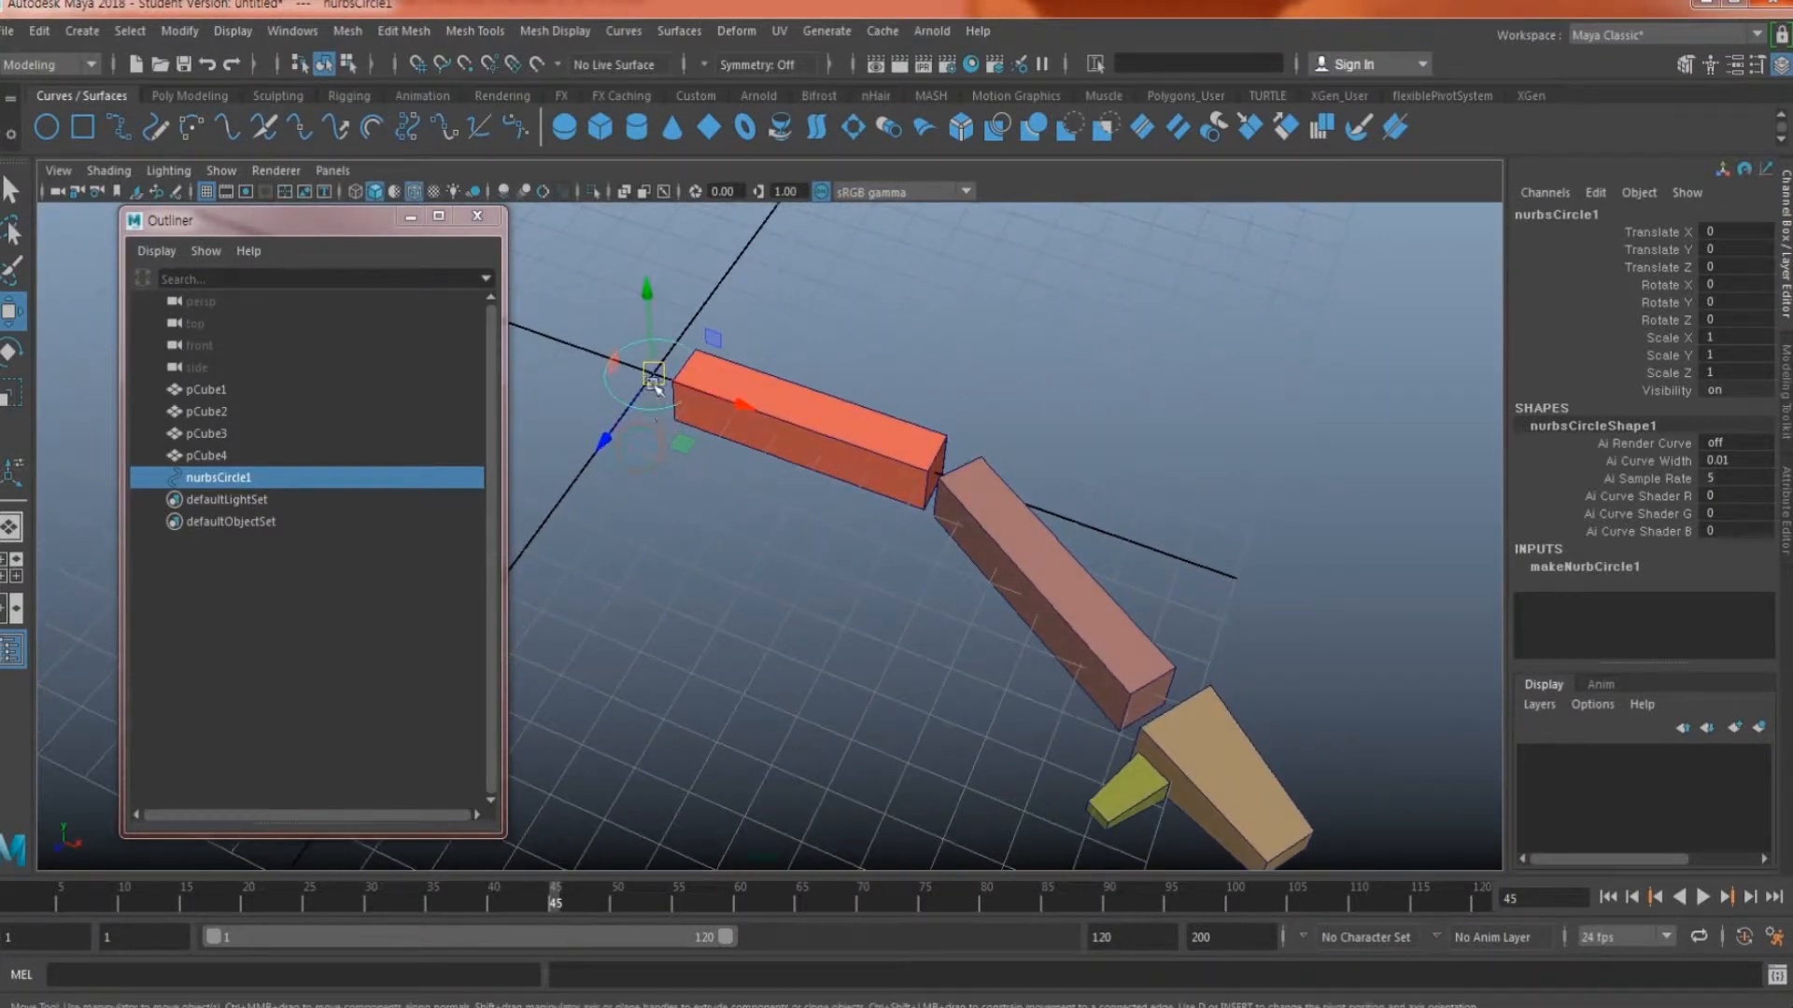
click(655, 373)
Step: Check the pivot positions of the upper arm, forearm and hand blocks by selecting each one in turn
alt+drag(1027, 566, 1105, 631)
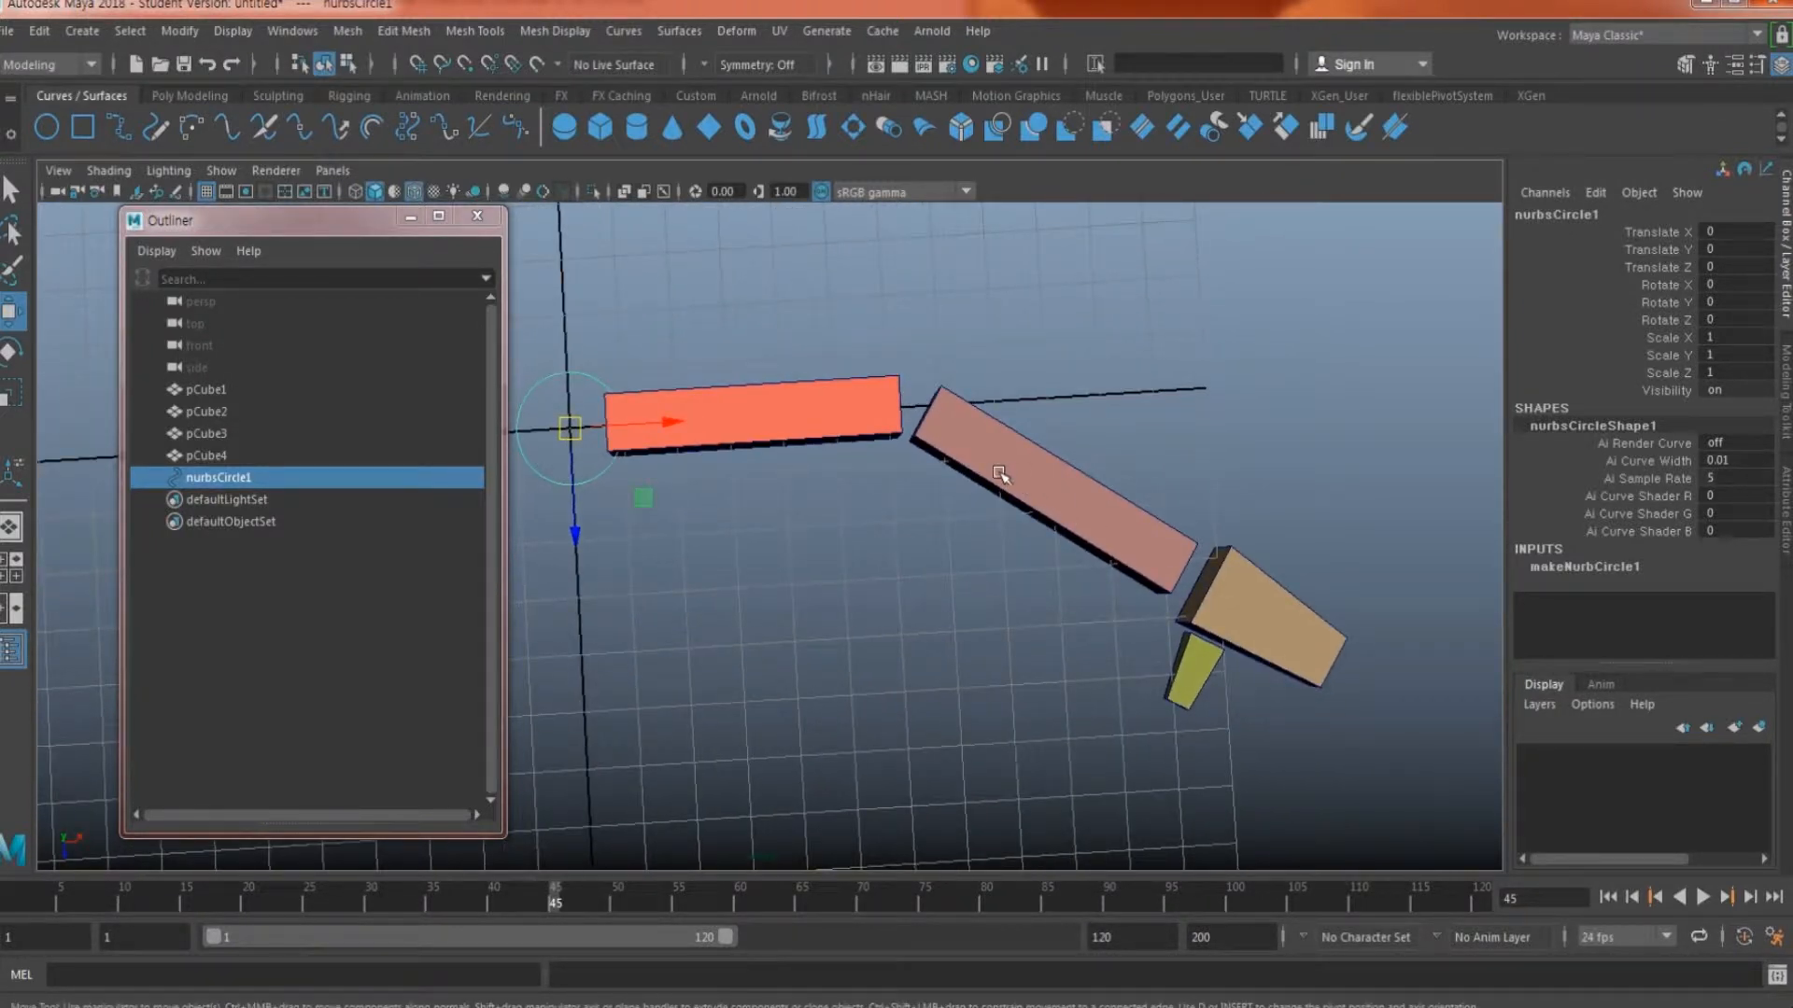
alt+middle_drag(933, 480, 916, 480)
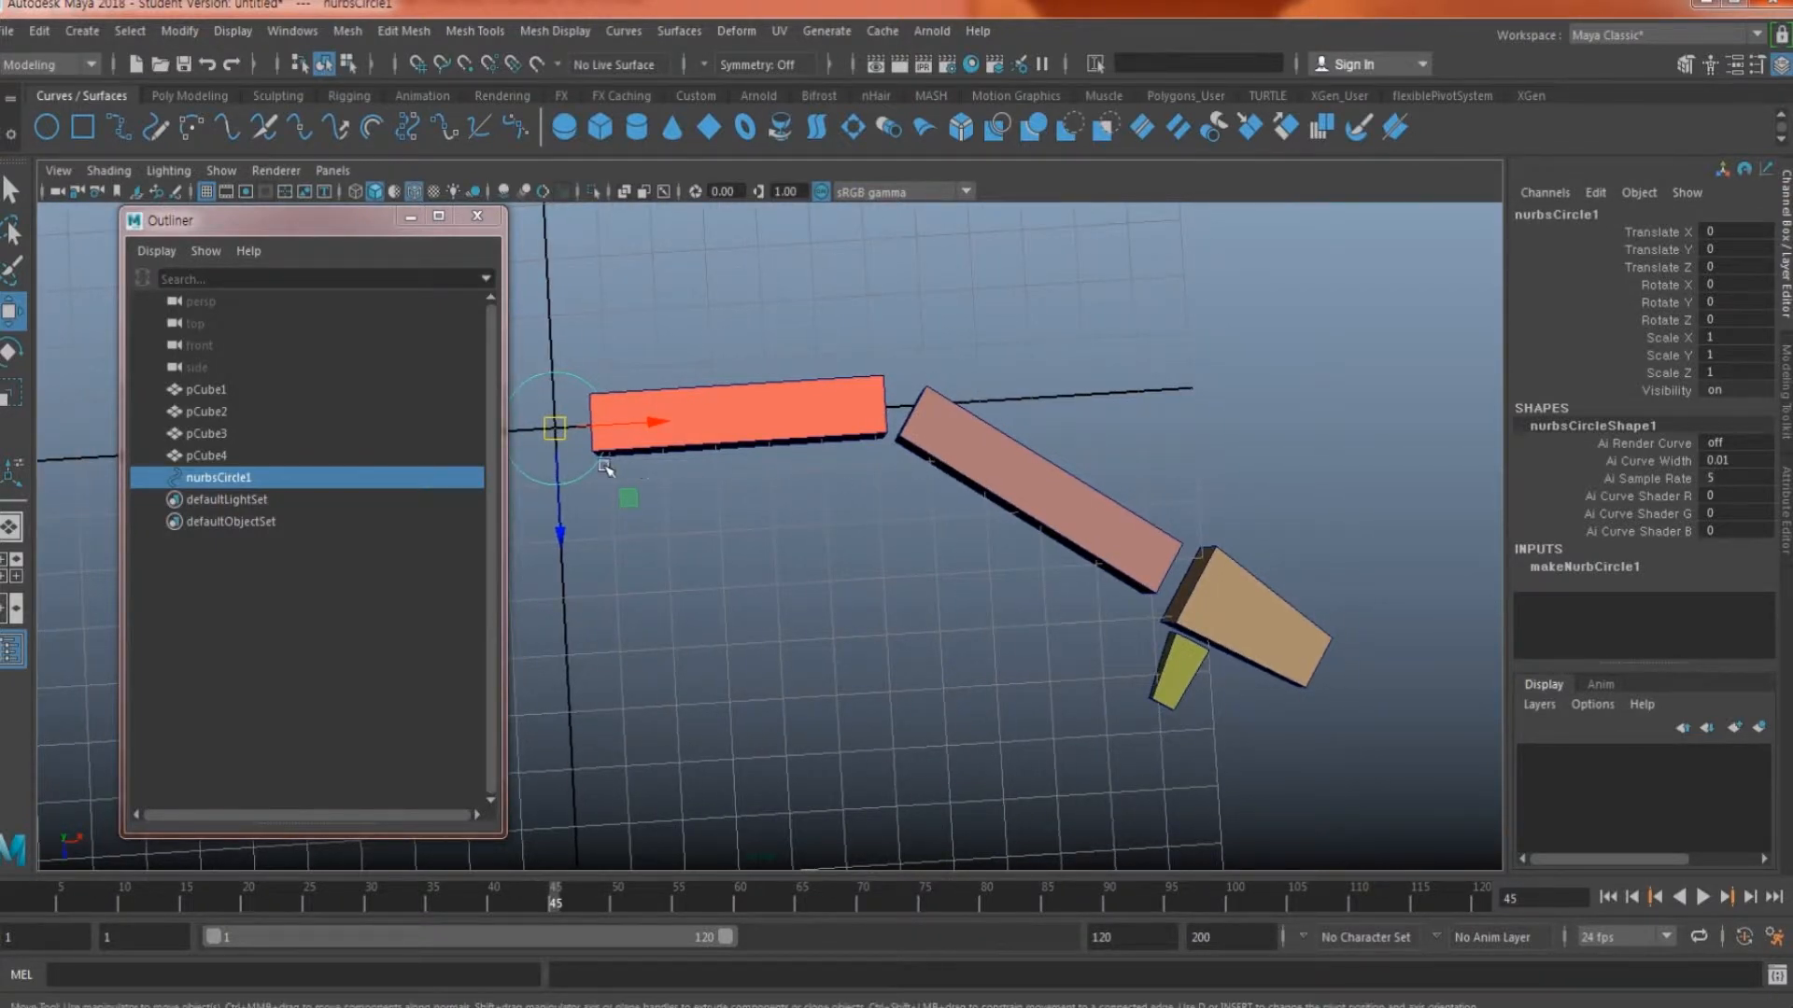
alt+middle_drag(605, 467, 732, 476)
alt+drag(867, 341, 855, 326)
drag(854, 326, 864, 536)
alt+drag(736, 418, 755, 423)
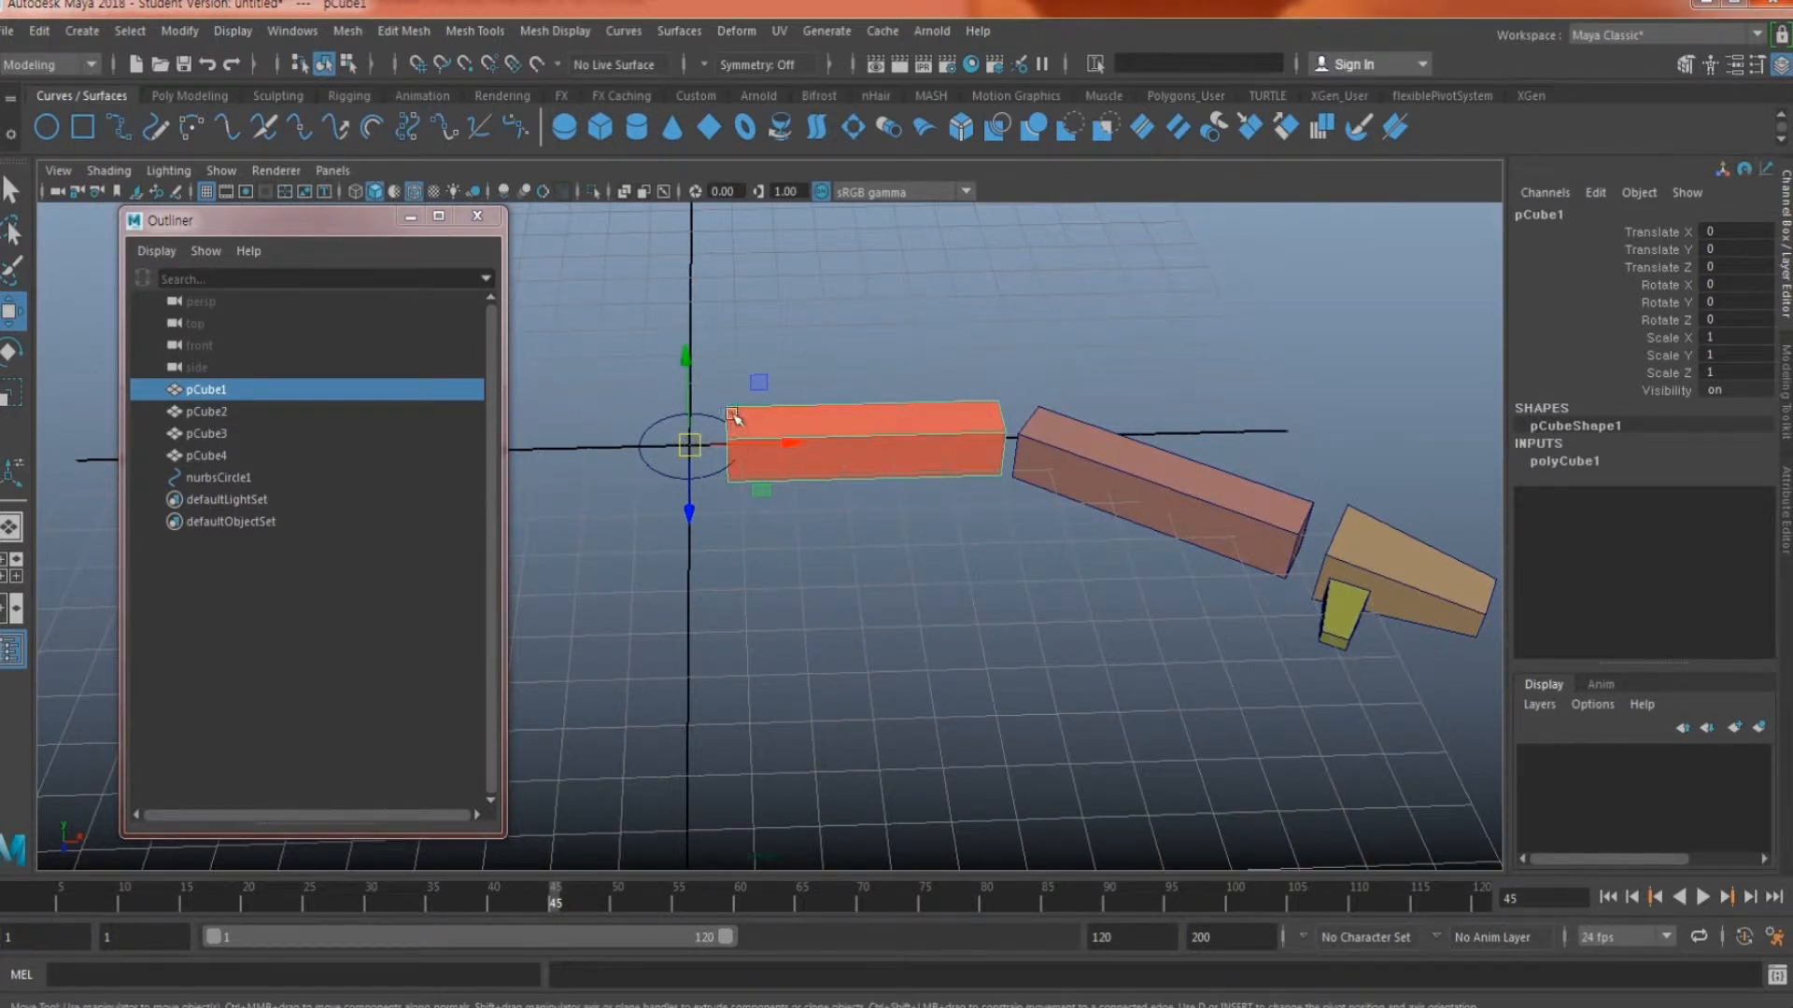
alt+drag(744, 420, 732, 454)
alt+drag(1059, 465, 803, 471)
click(988, 478)
scroll(922, 502, up, 3)
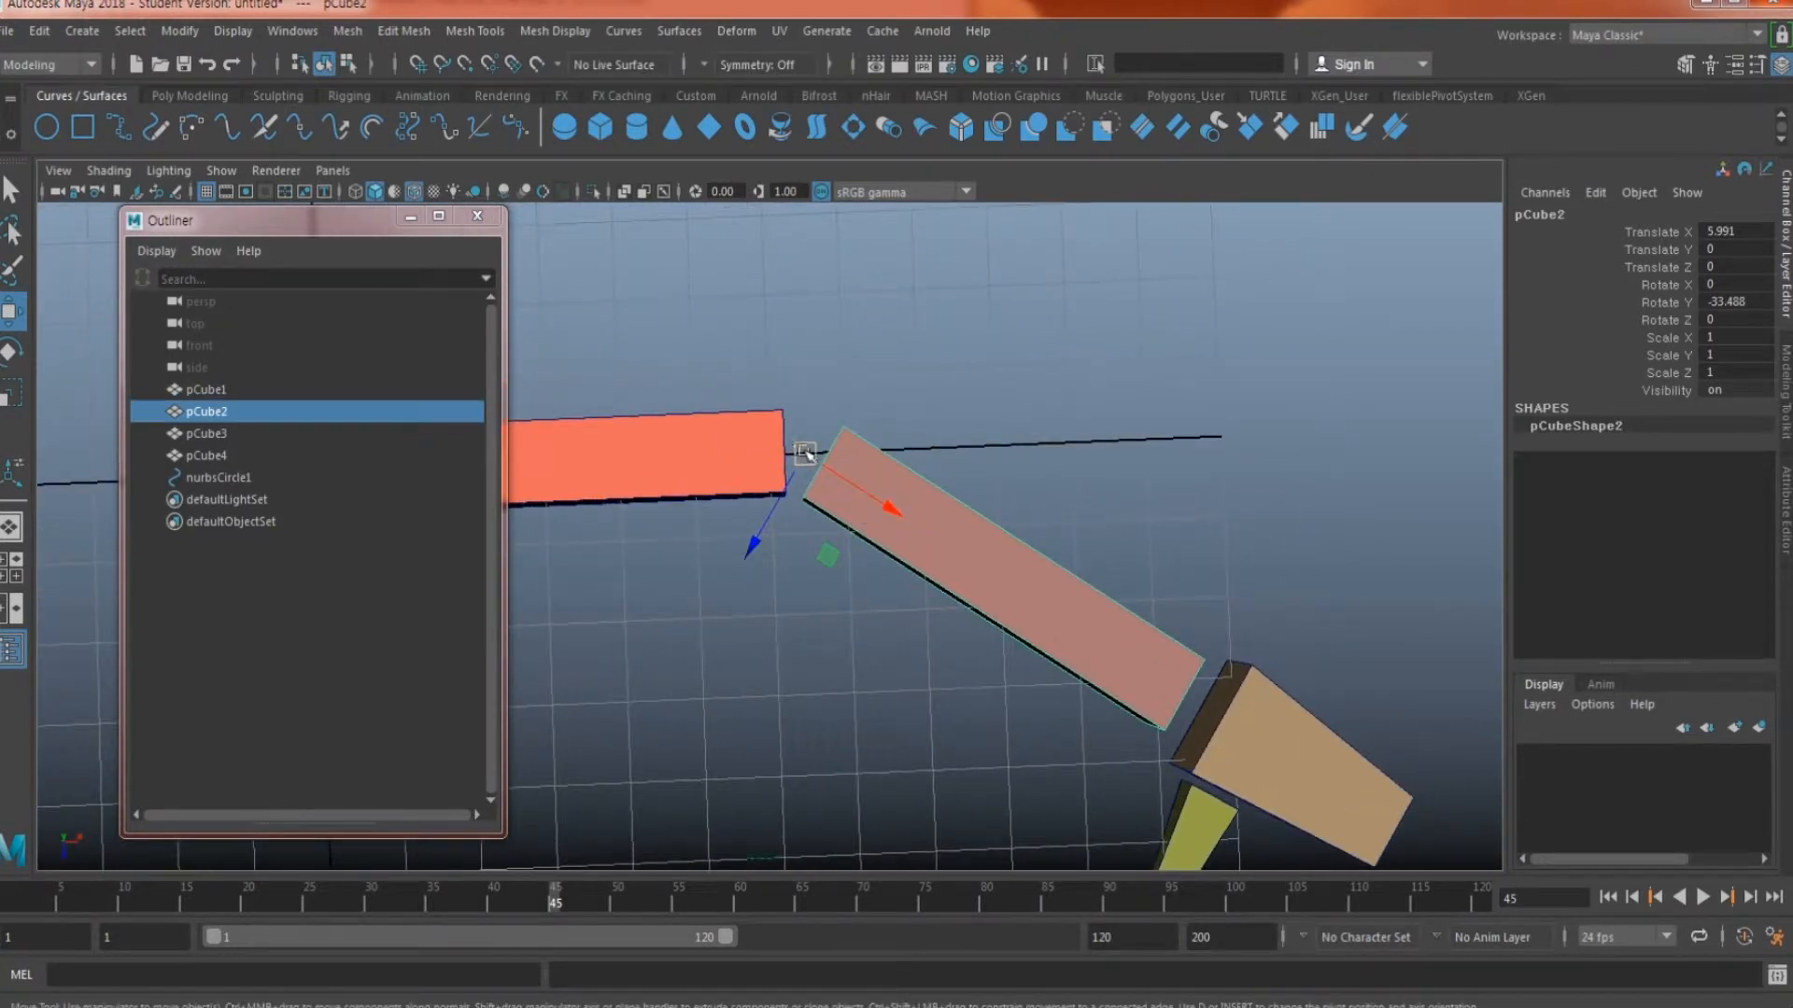
click(805, 455)
mouse_move(922, 530)
alt+middle_down()
mouse_move(1355, 360)
mouse_move(933, 512)
alt+middle_up()
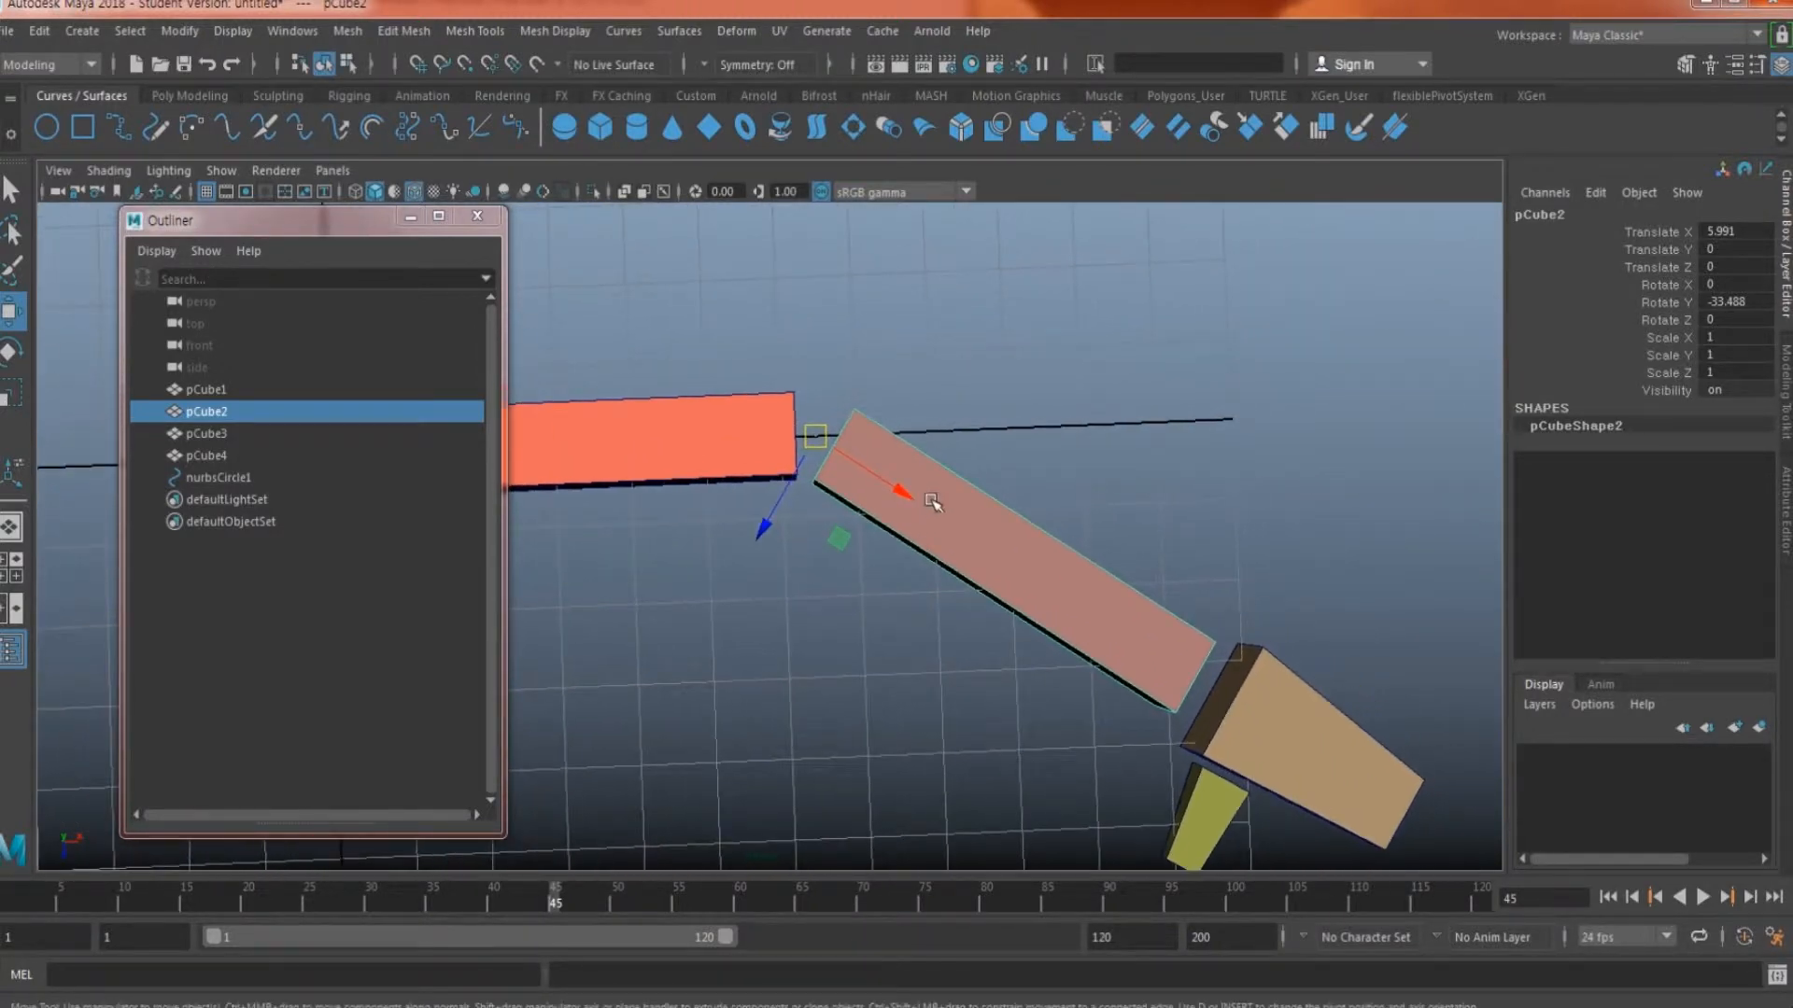
alt+middle_drag(1182, 590, 846, 351)
click(977, 585)
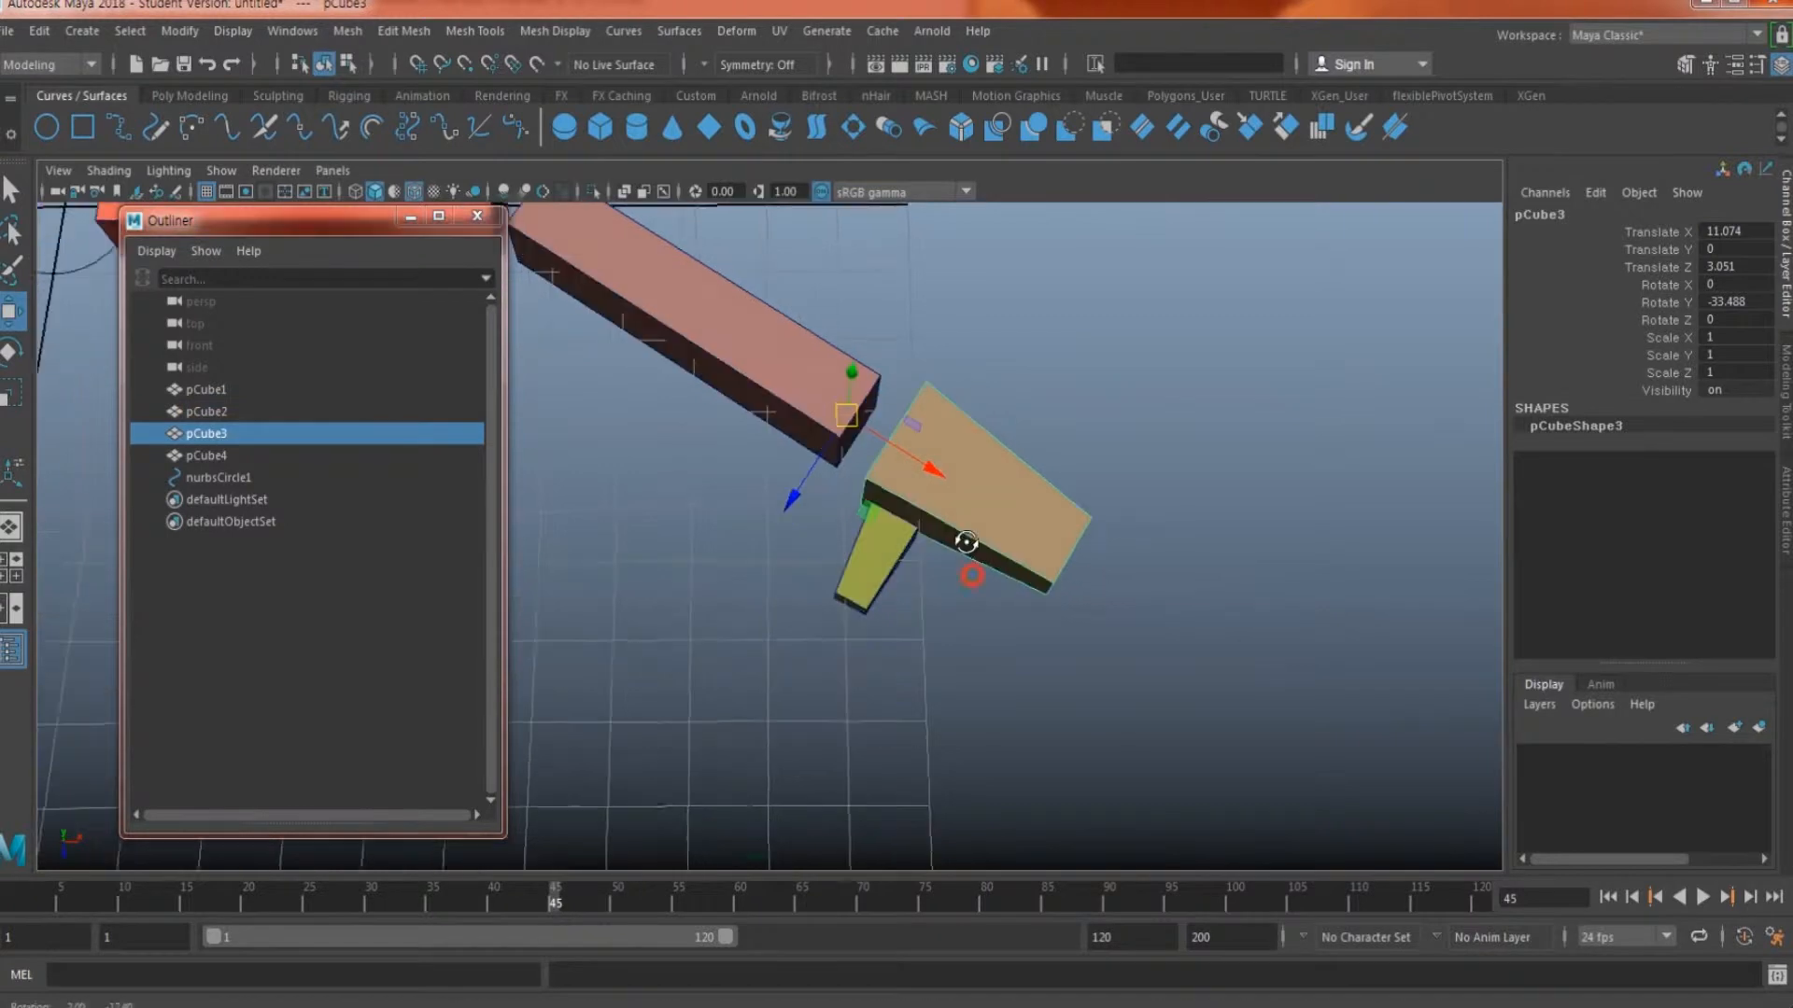
alt+drag(849, 422, 916, 472)
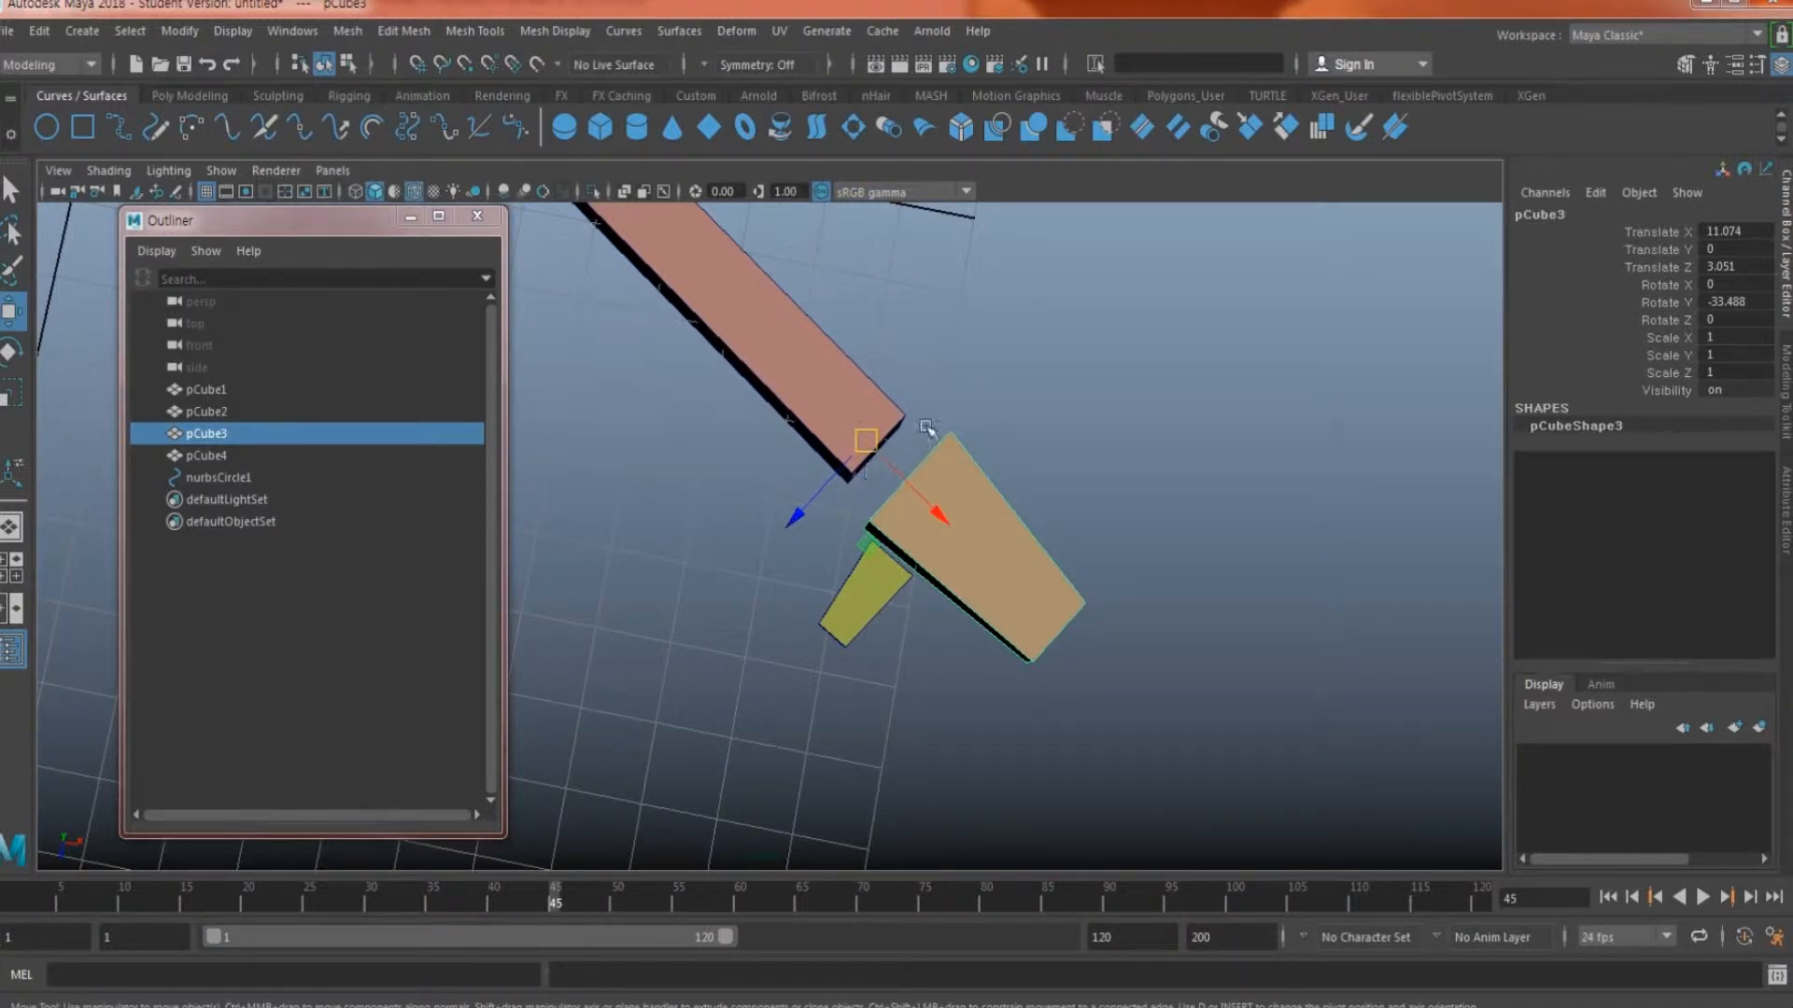
mouse_move(903, 458)
alt+mouse_down()
mouse_move(873, 424)
mouse_move(863, 453)
mouse_move(922, 481)
alt+mouse_up()
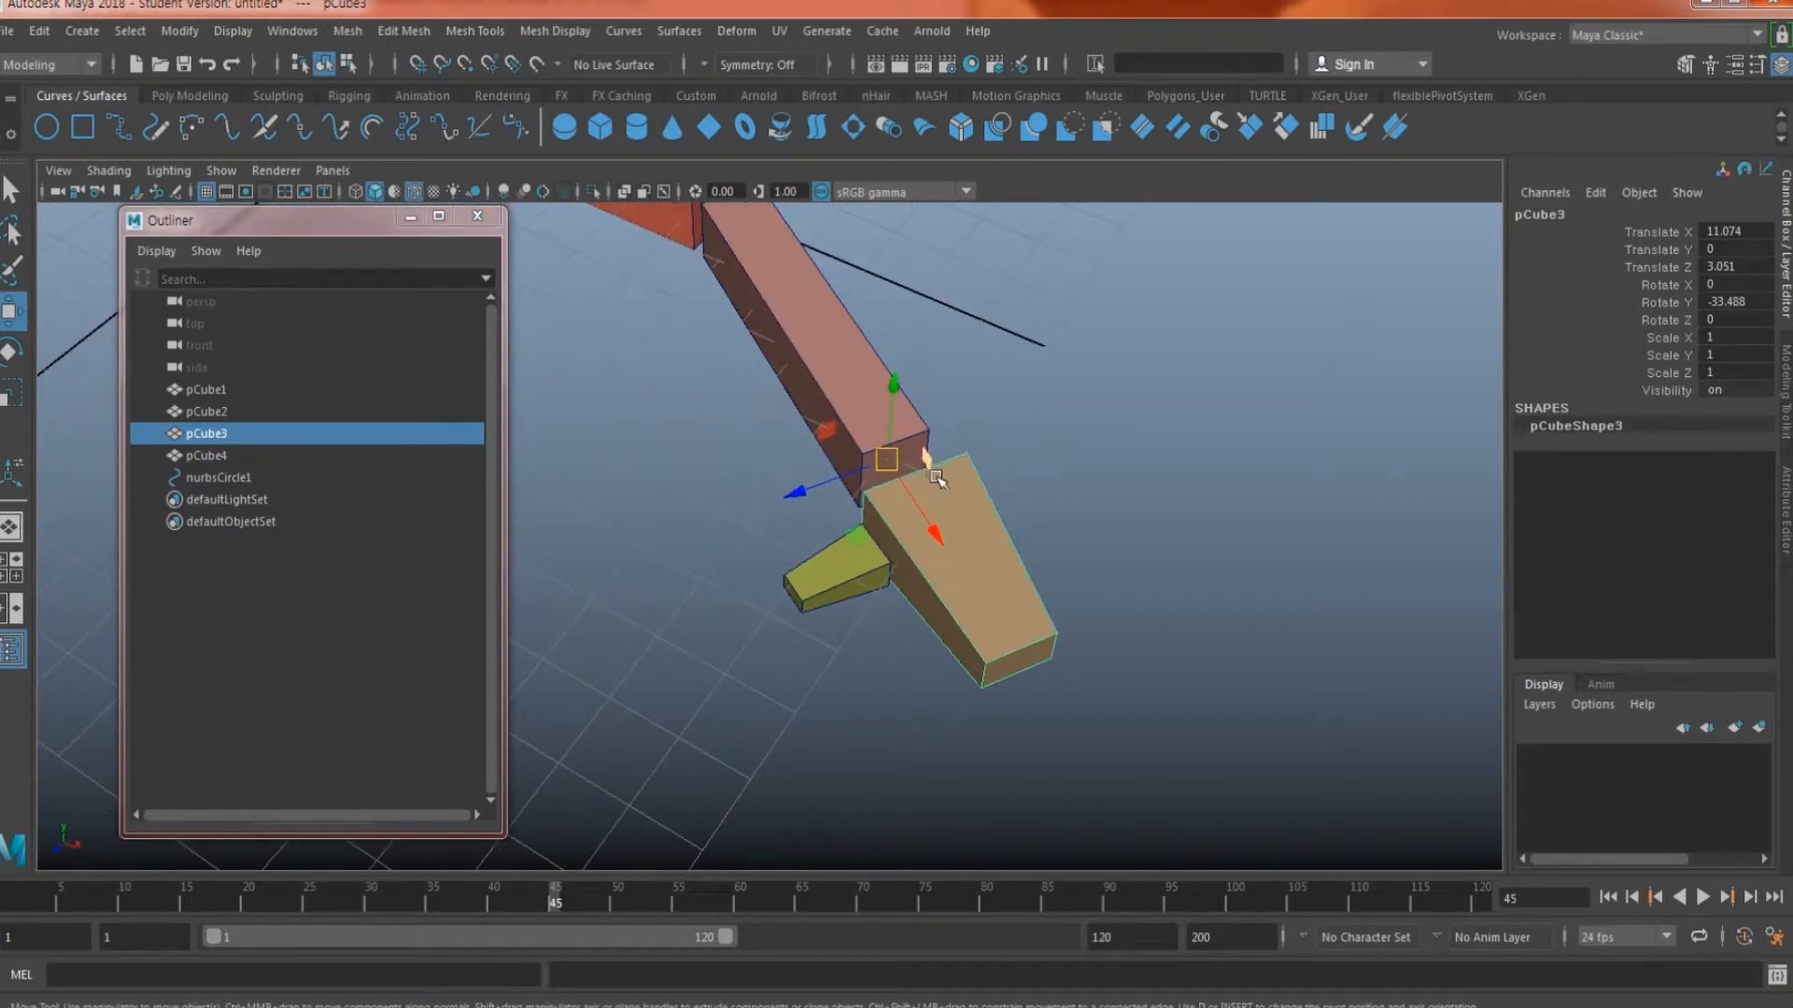
alt+middle_drag(820, 463, 996, 579)
alt+middle_drag(770, 445, 886, 525)
alt+middle_drag(711, 420, 742, 567)
Step: Move the NURBS circle along X to about 6.435, at the elbow between the upper arm and forearm blocks
click(674, 401)
mouse_move(818, 483)
alt+mouse_down()
mouse_move(848, 509)
mouse_move(710, 428)
mouse_move(801, 472)
mouse_move(786, 467)
alt+mouse_up()
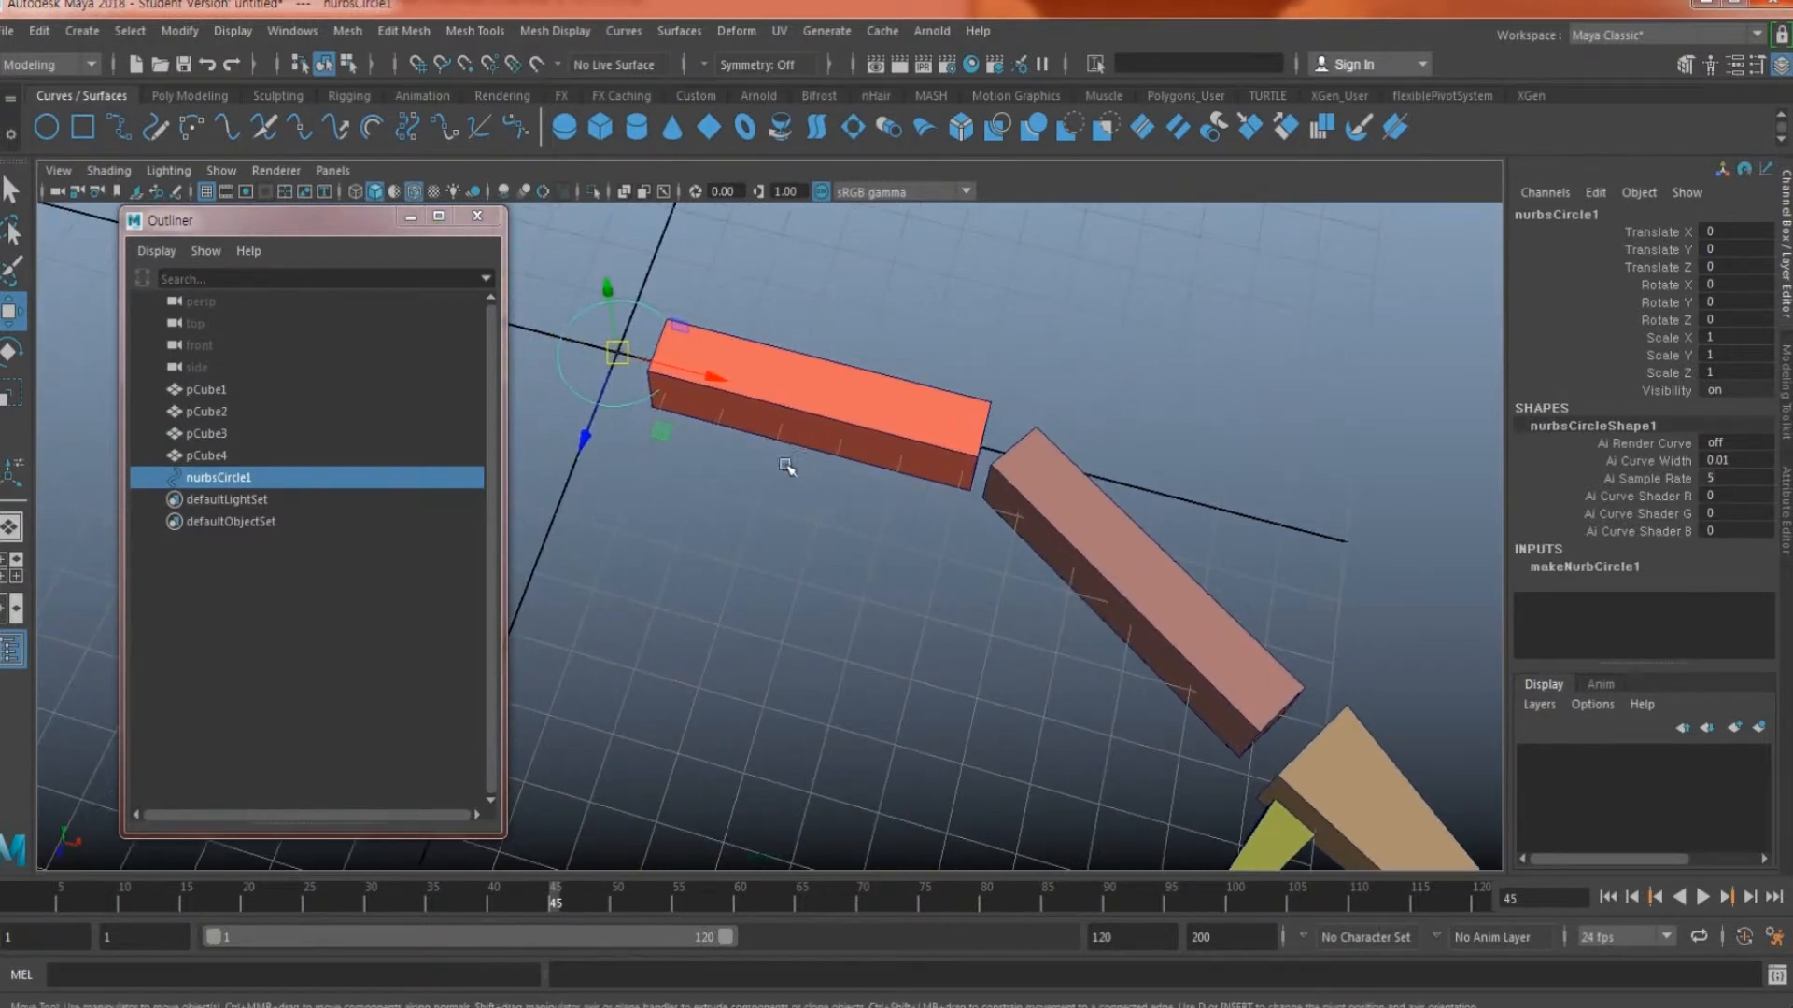
alt+drag(680, 385, 761, 446)
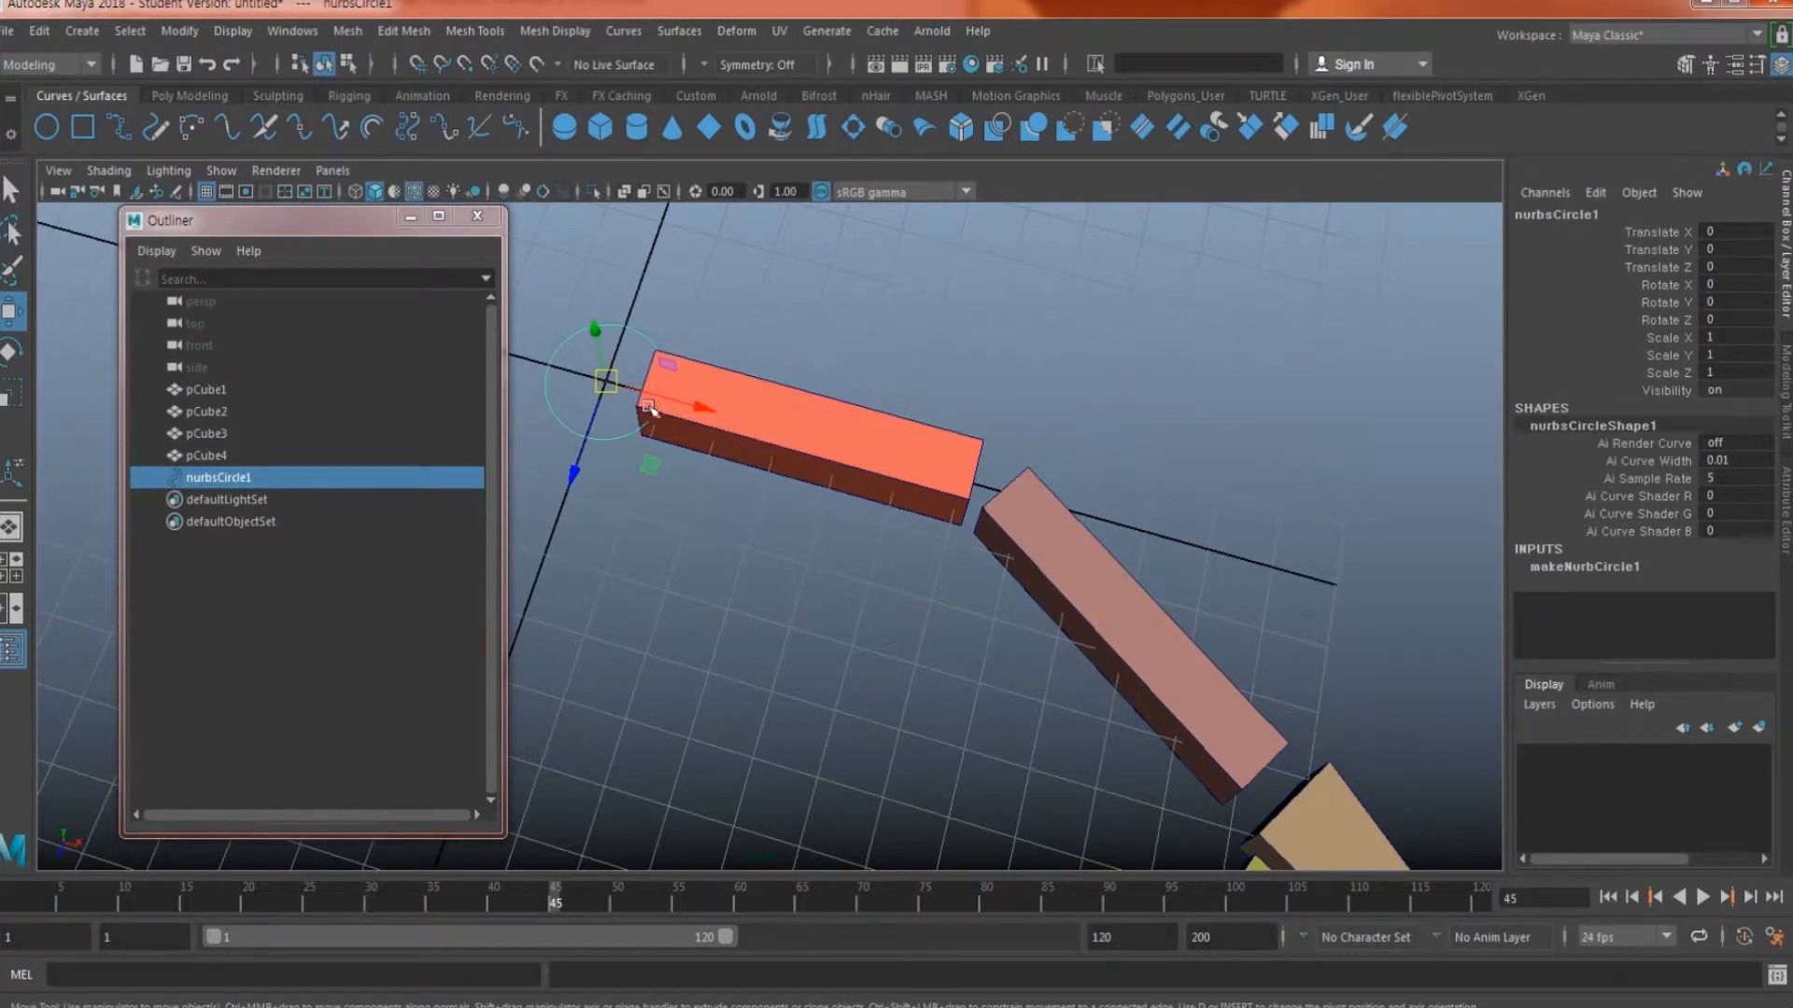
drag(706, 407, 1102, 495)
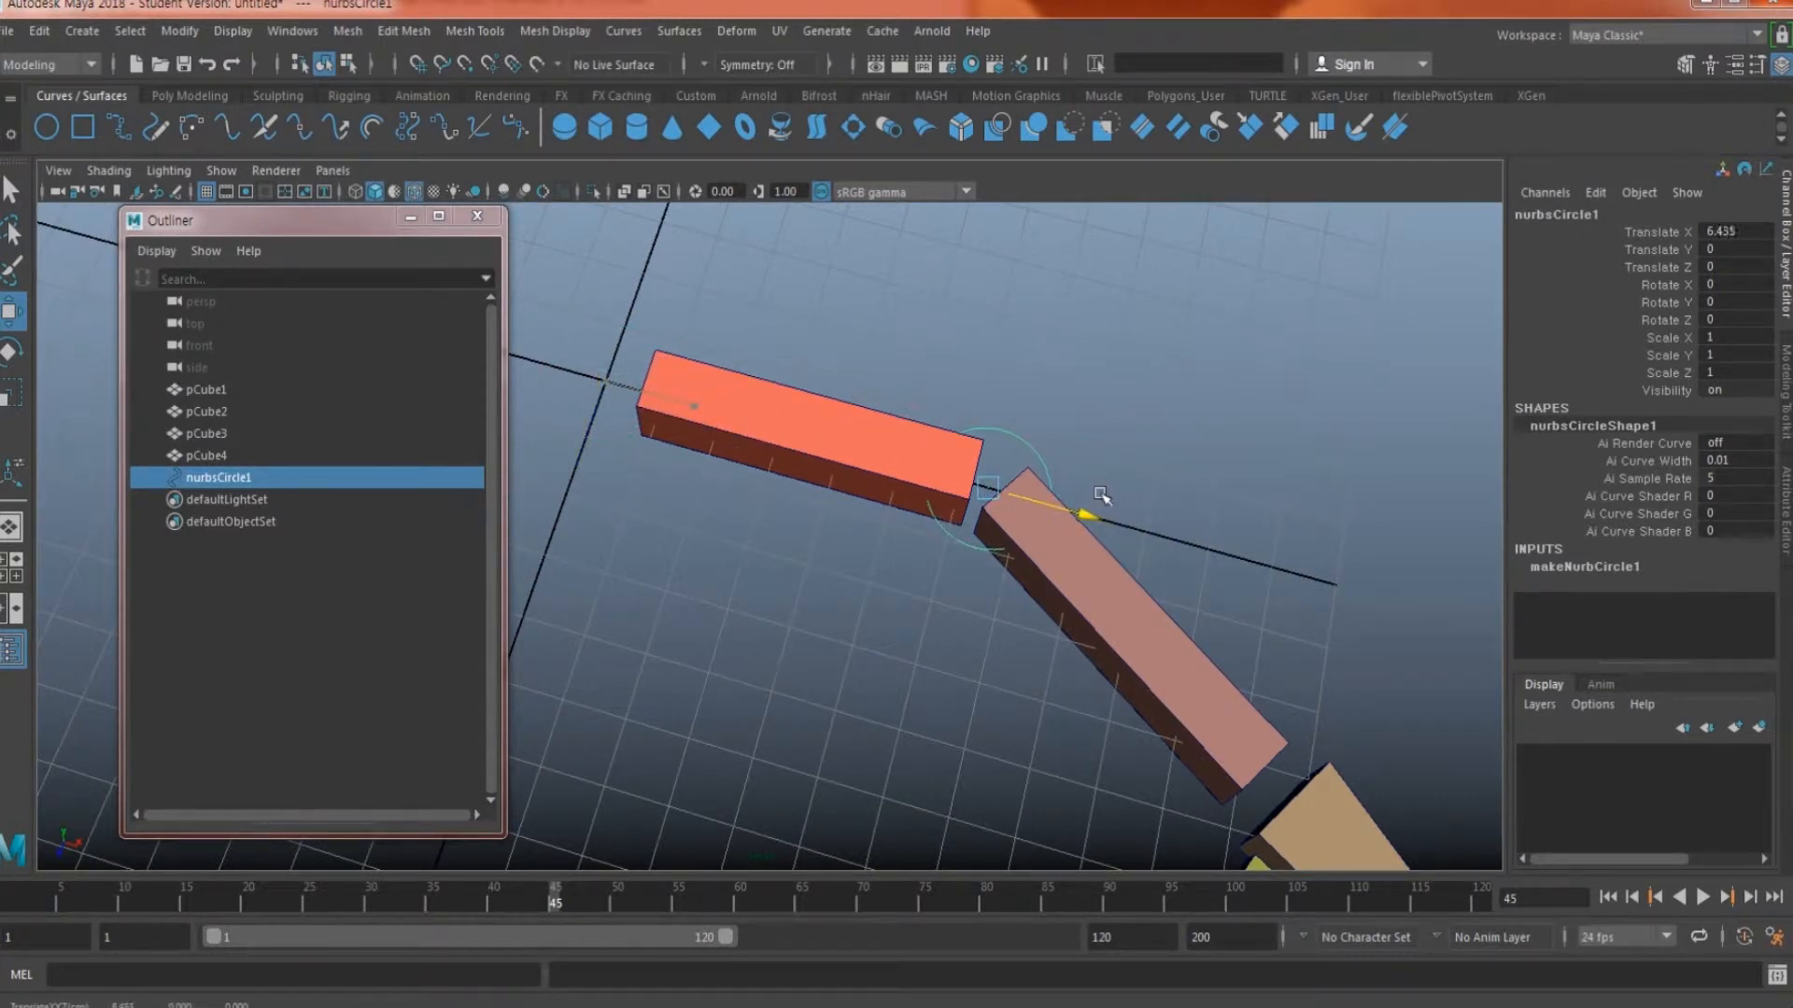
Step: Parent the forearm block pCube2 to the NURBS circle at the elbow
alt+drag(1040, 574, 913, 546)
alt+drag(886, 480, 868, 482)
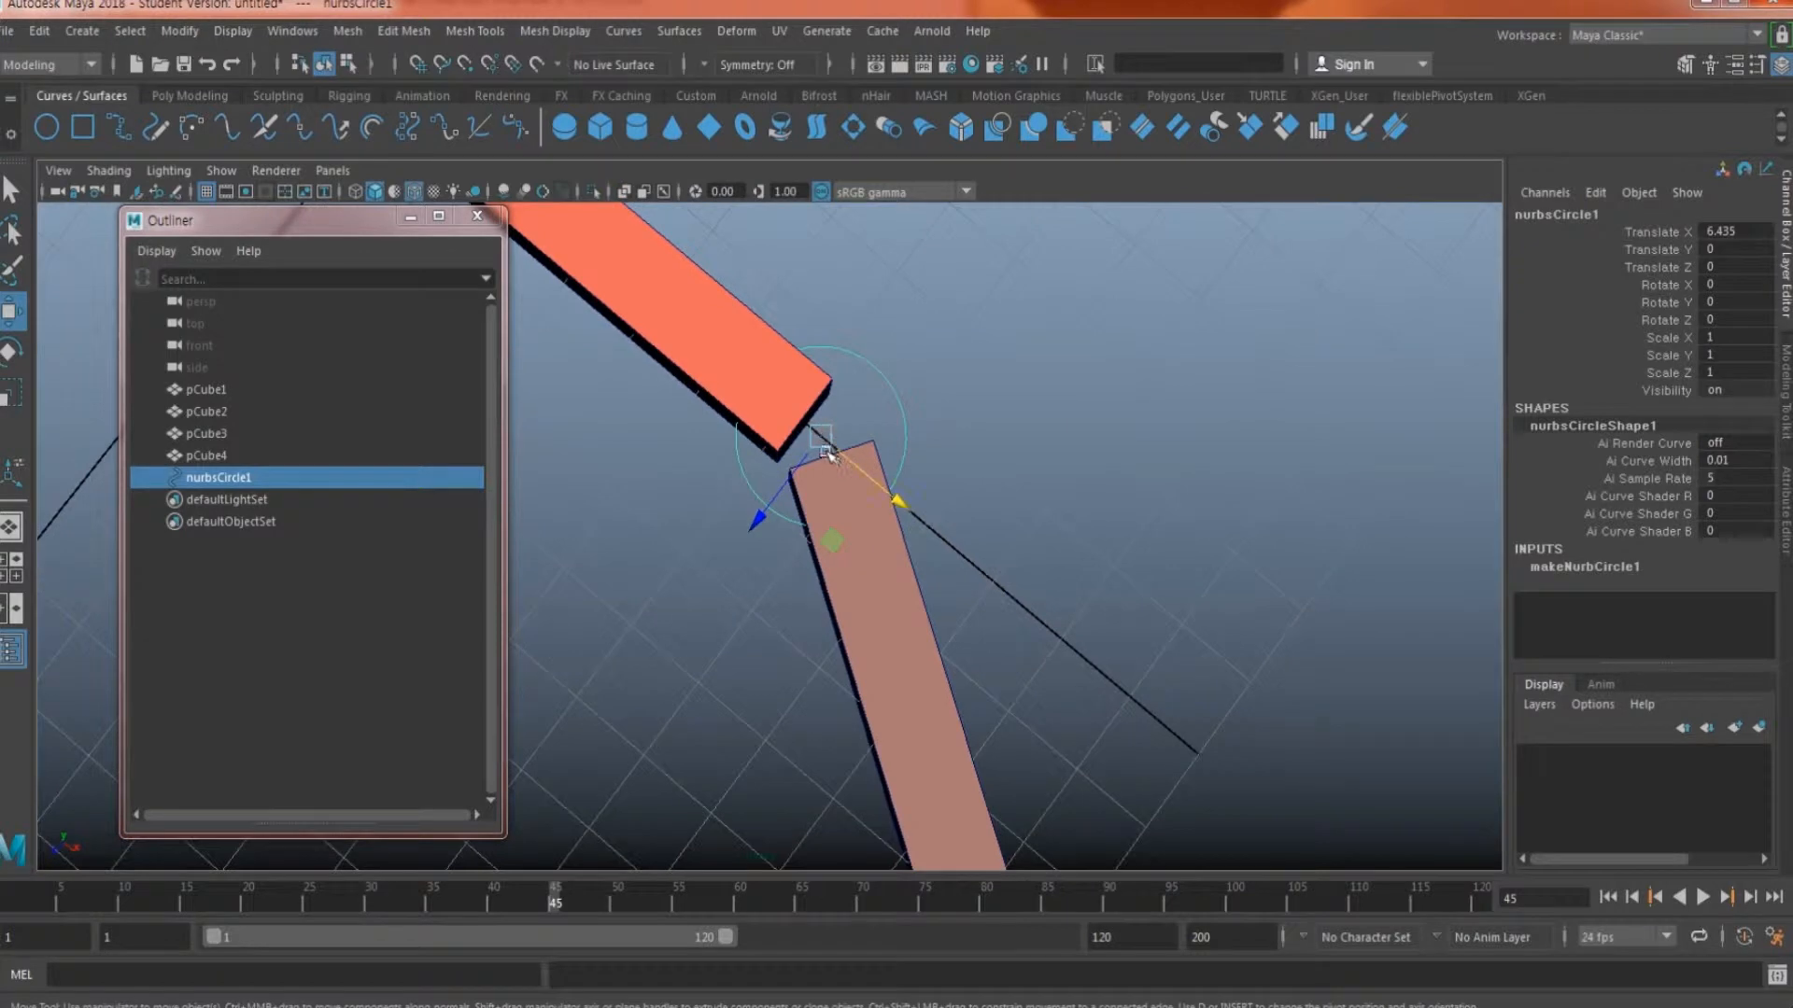
alt+drag(949, 592, 912, 508)
click(929, 560)
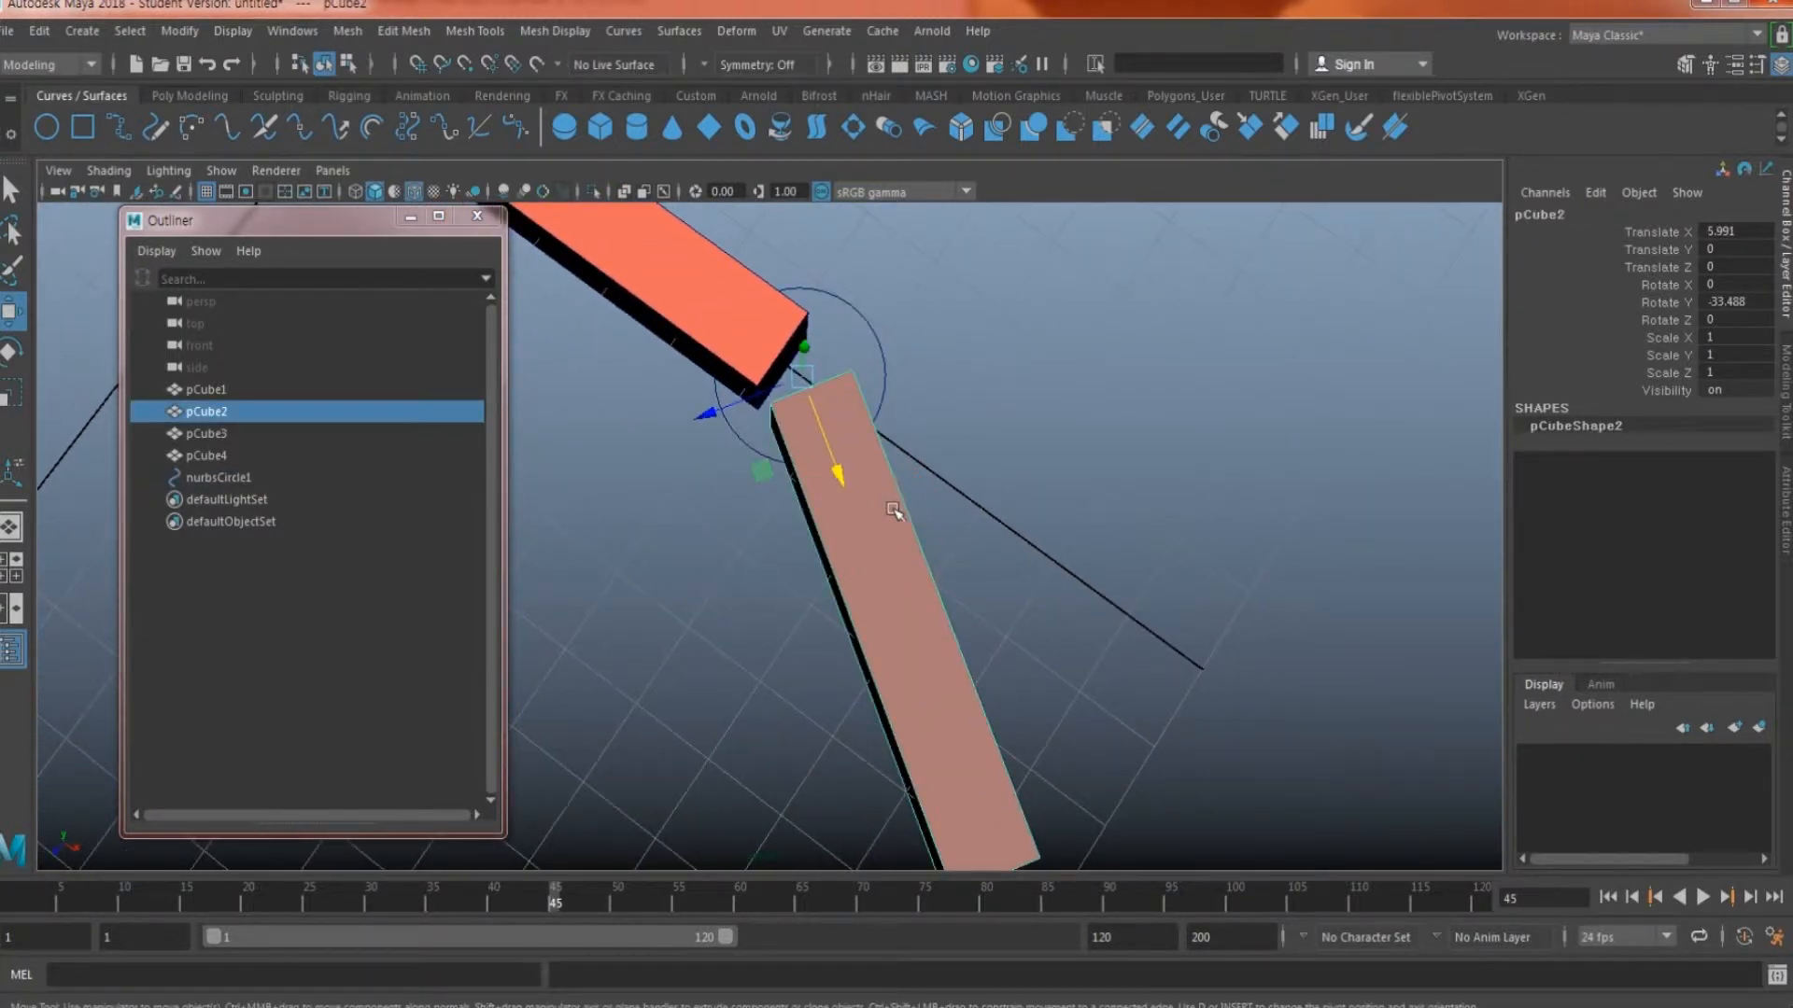
shift+click(848, 343)
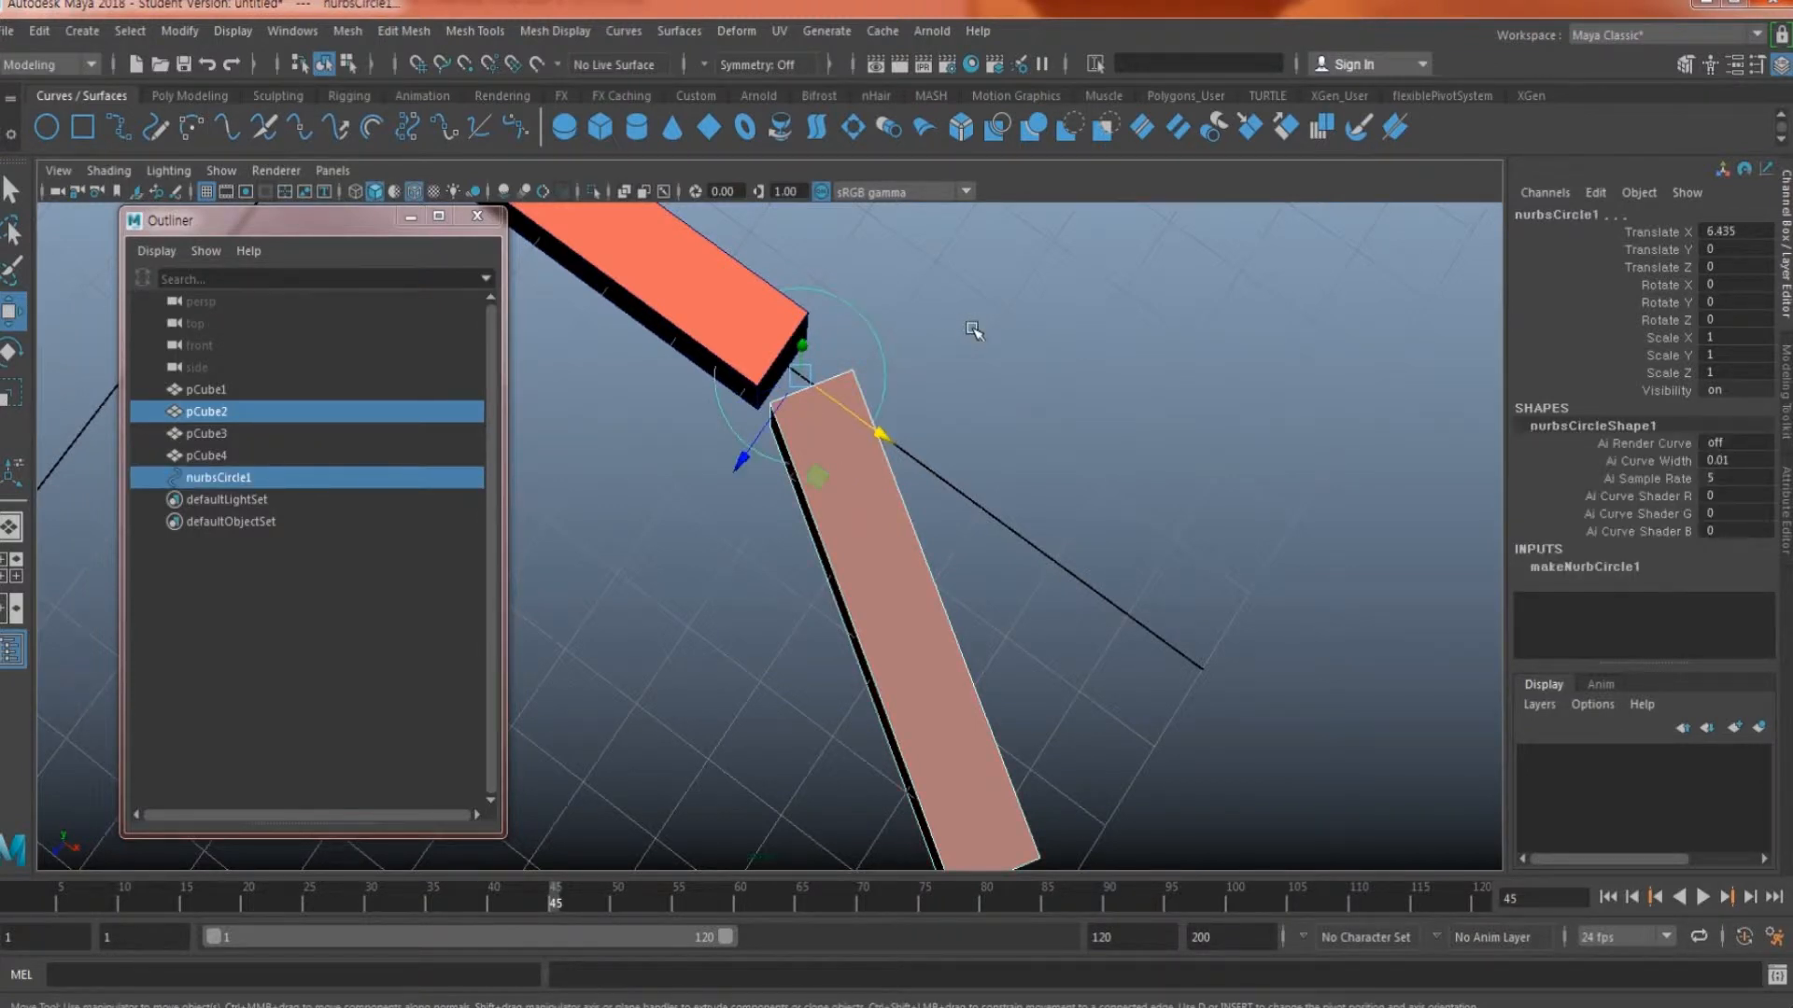
key(p)
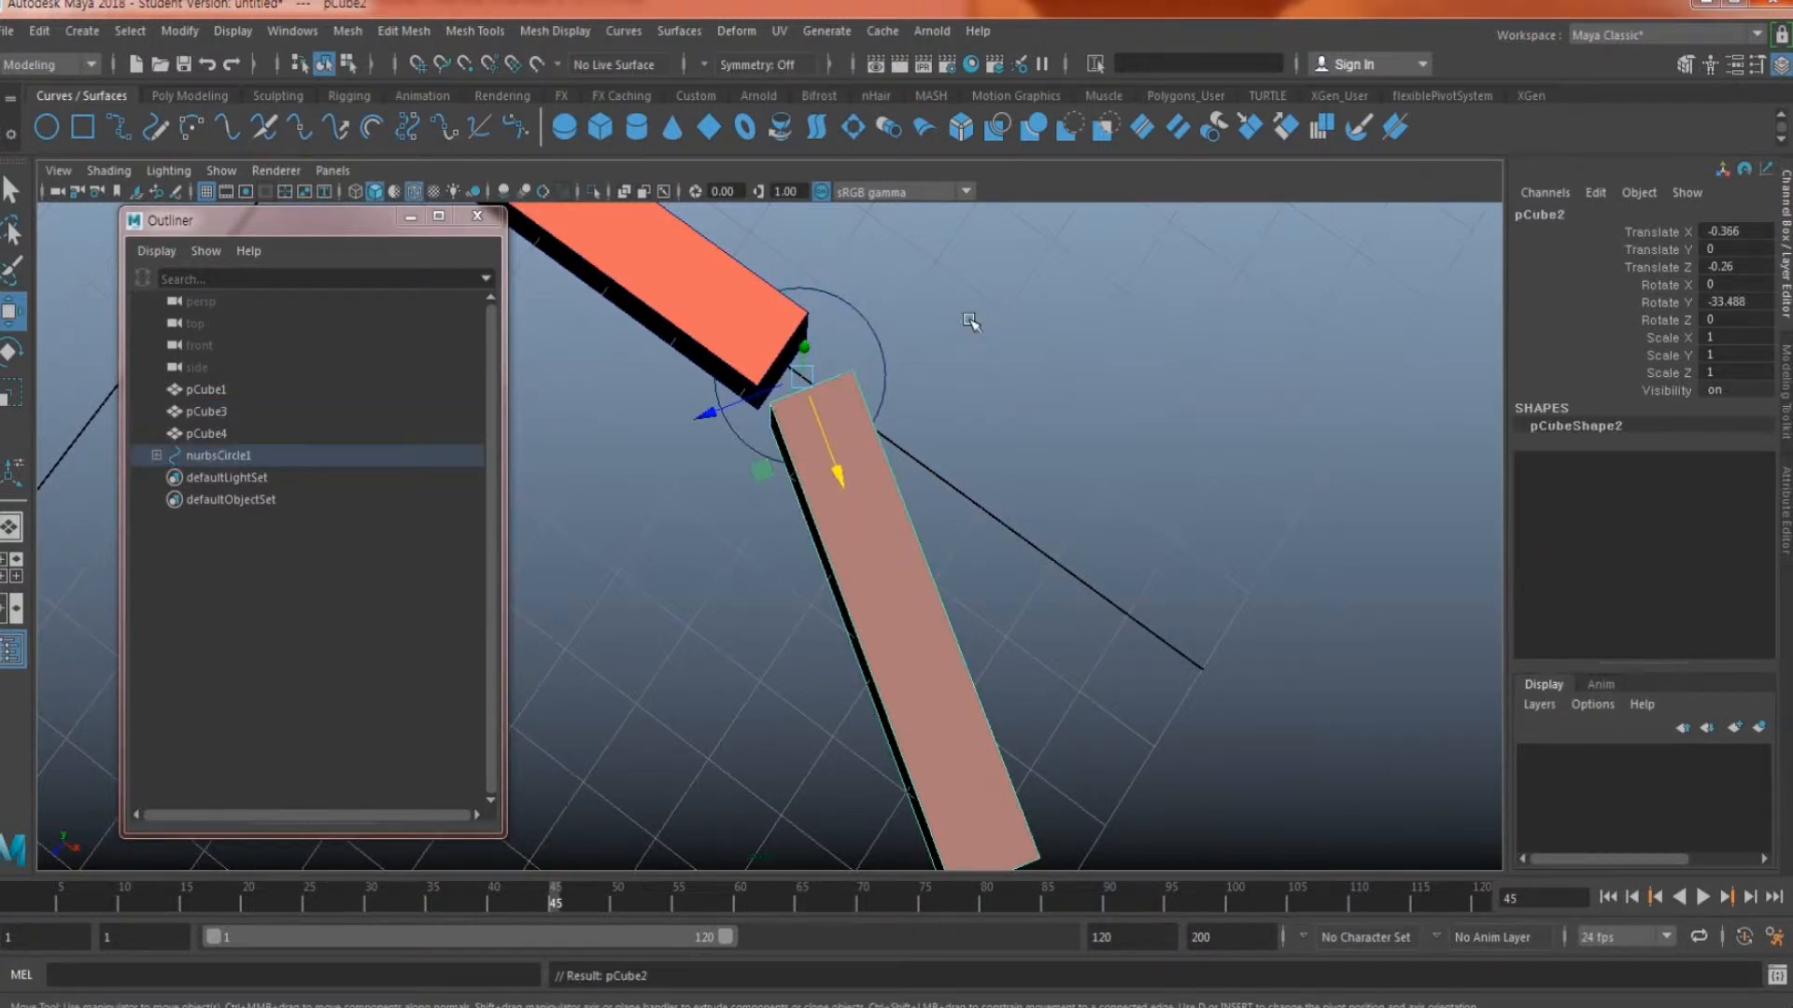
Step: Try a free rotation of the elbow circle to swing the forearm block, and undo it
click(848, 334)
alt+drag(844, 401, 857, 467)
alt+middle_drag(858, 470, 874, 416)
key(e)
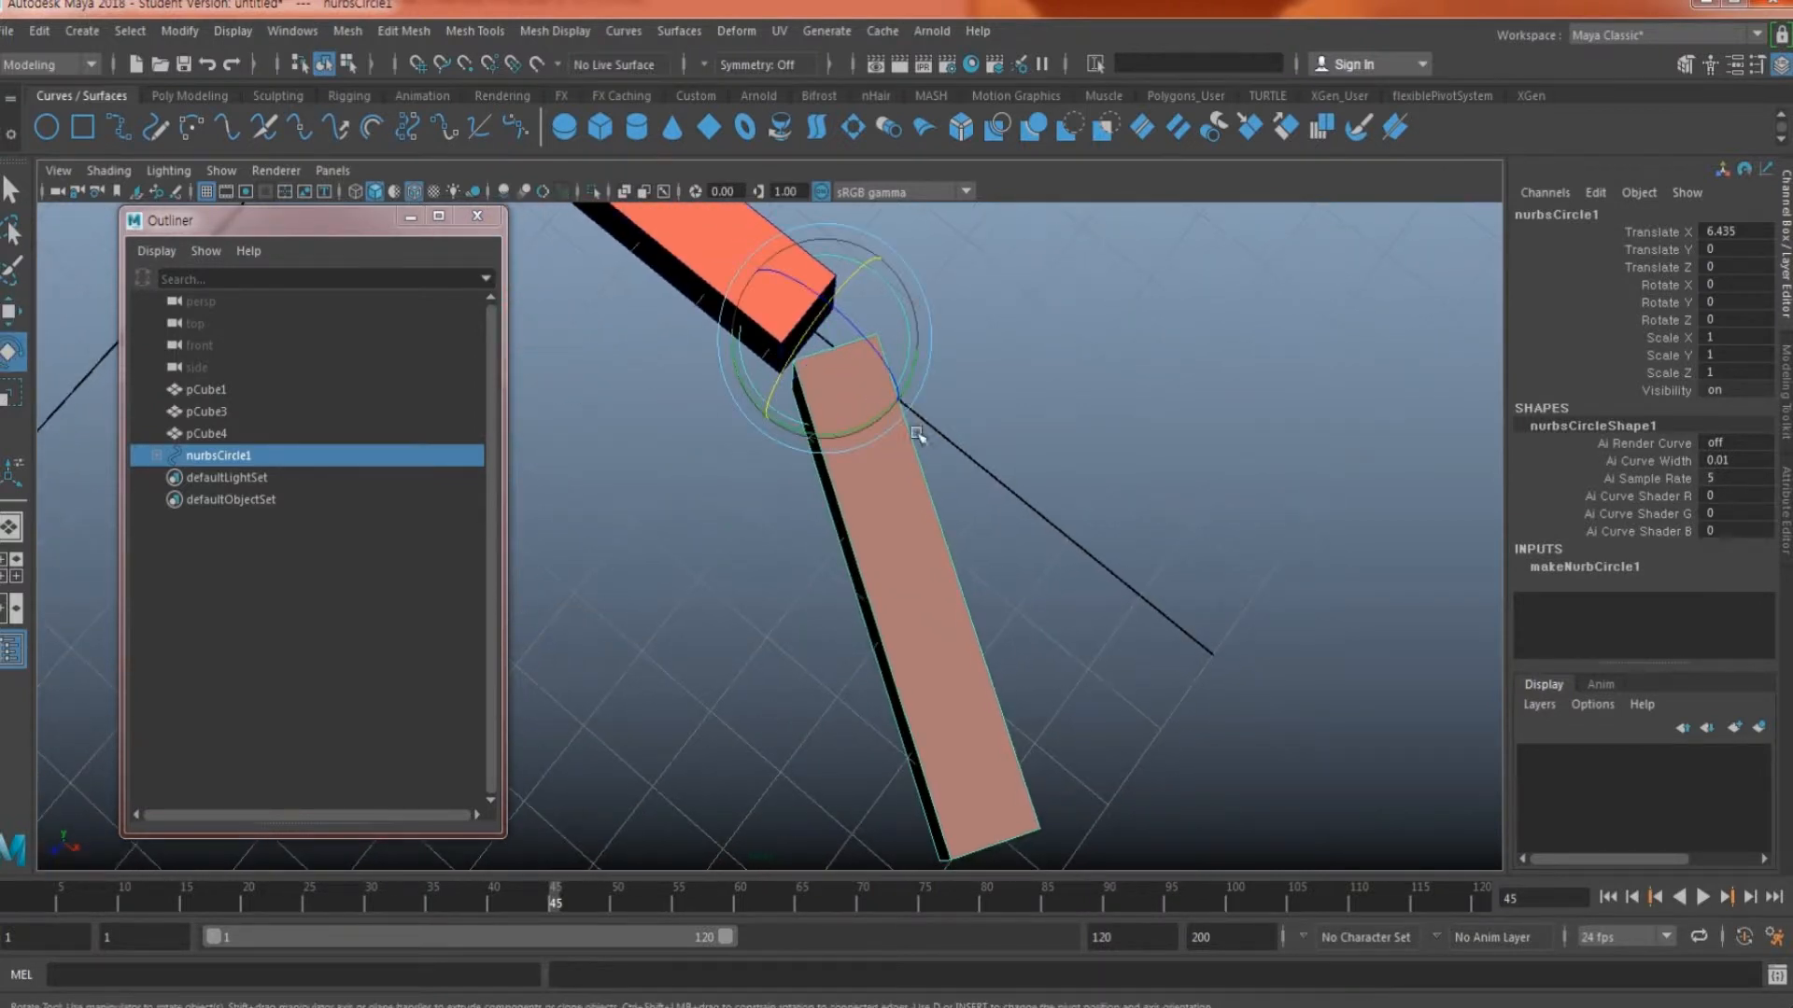
alt+drag(874, 417, 873, 485)
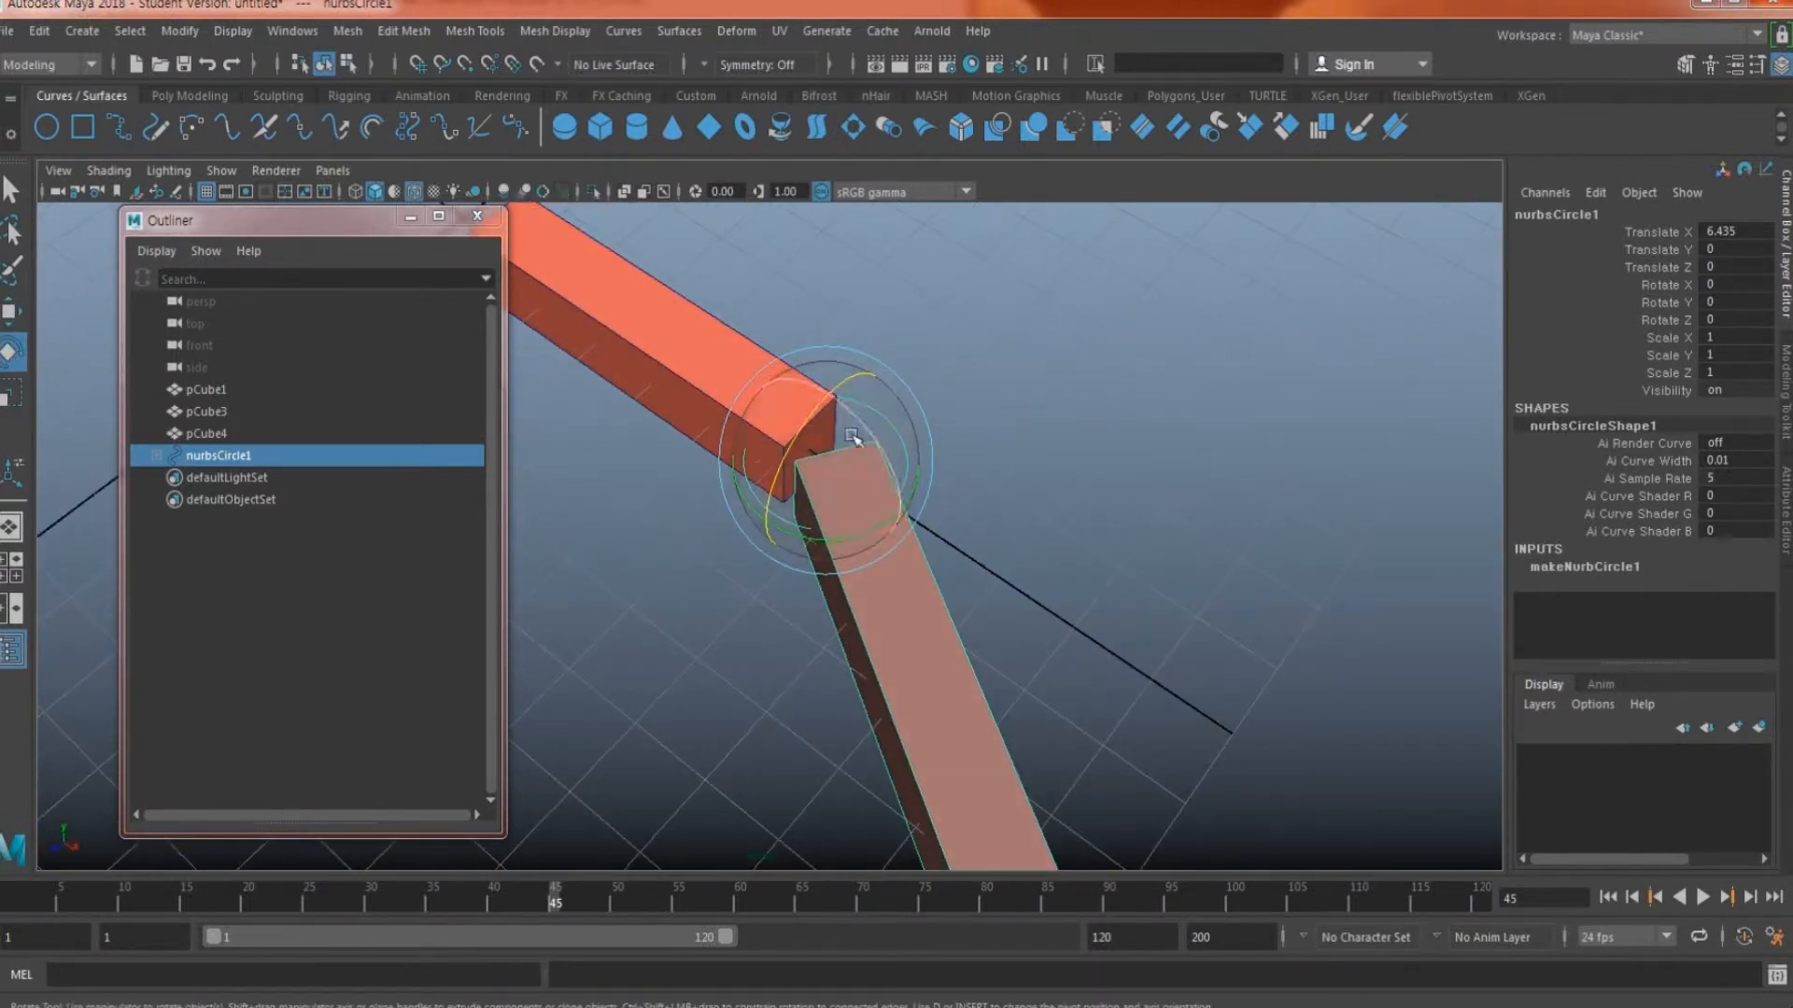
drag(821, 448, 829, 485)
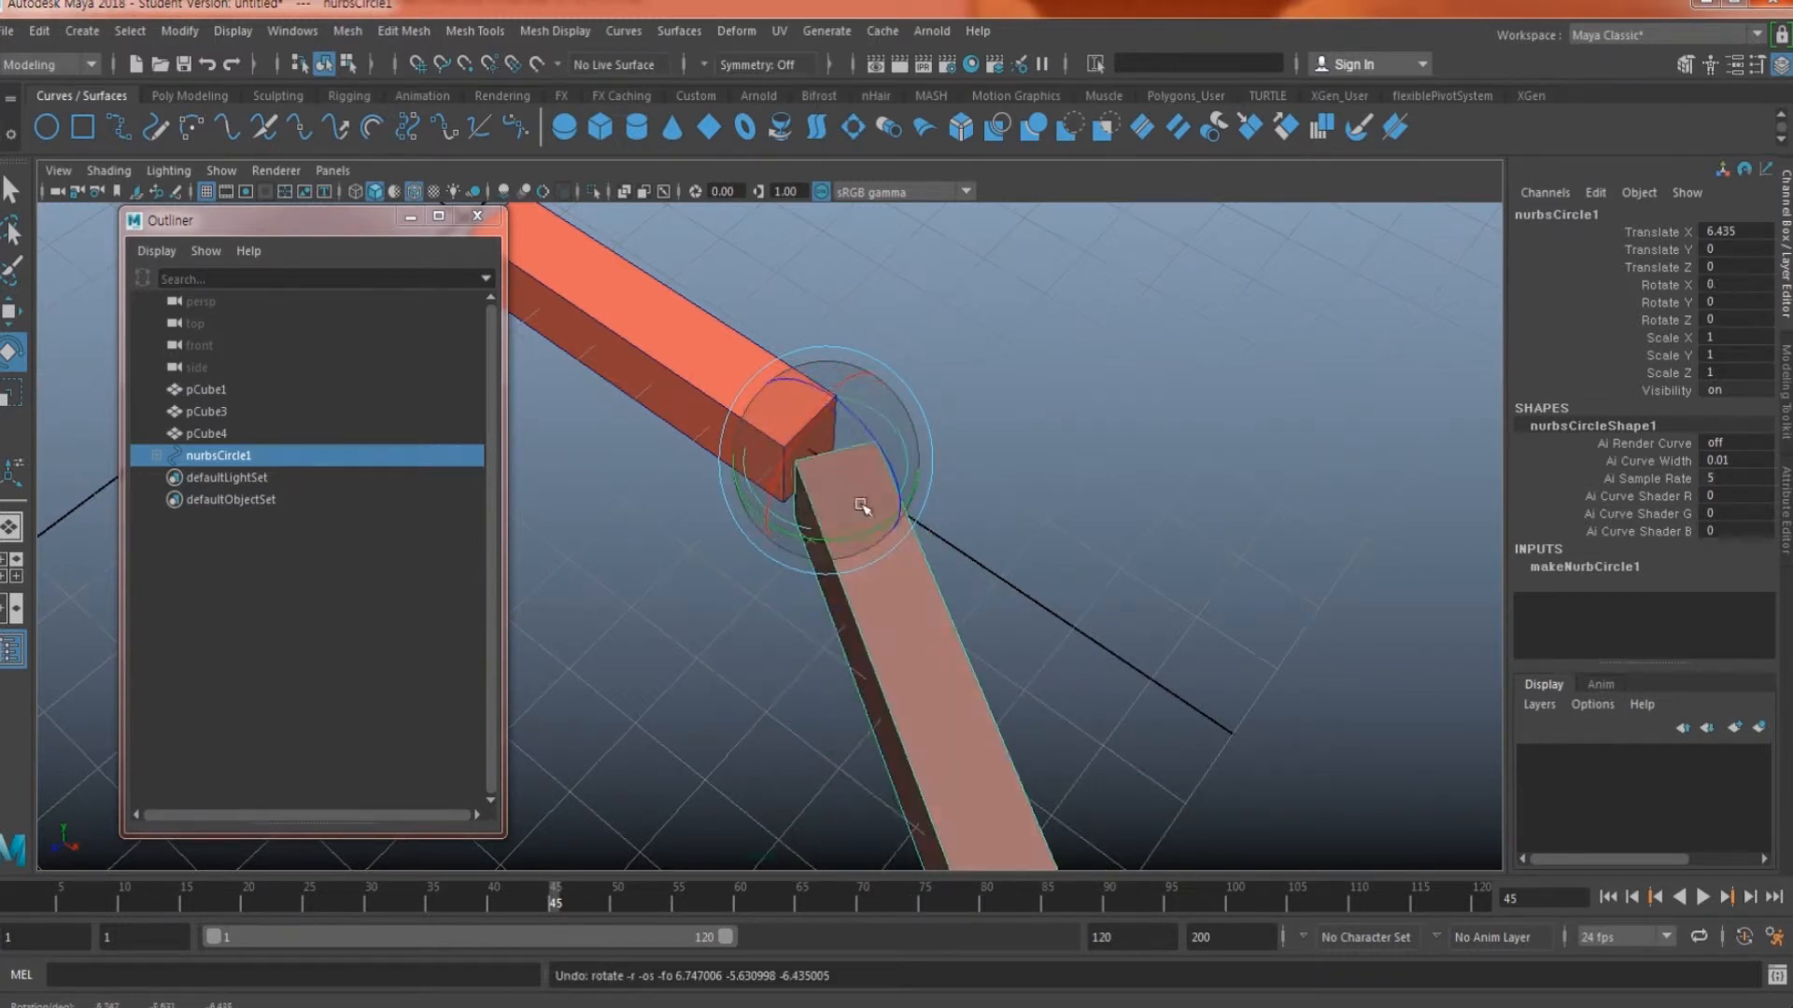
key(ctrl+z)
key(ctrl+z)
key(ctrl+z)
Step: Try rotating the elbow circle about its Y axis, and undo the rotation and the deselection
alt+drag(1017, 544, 910, 560)
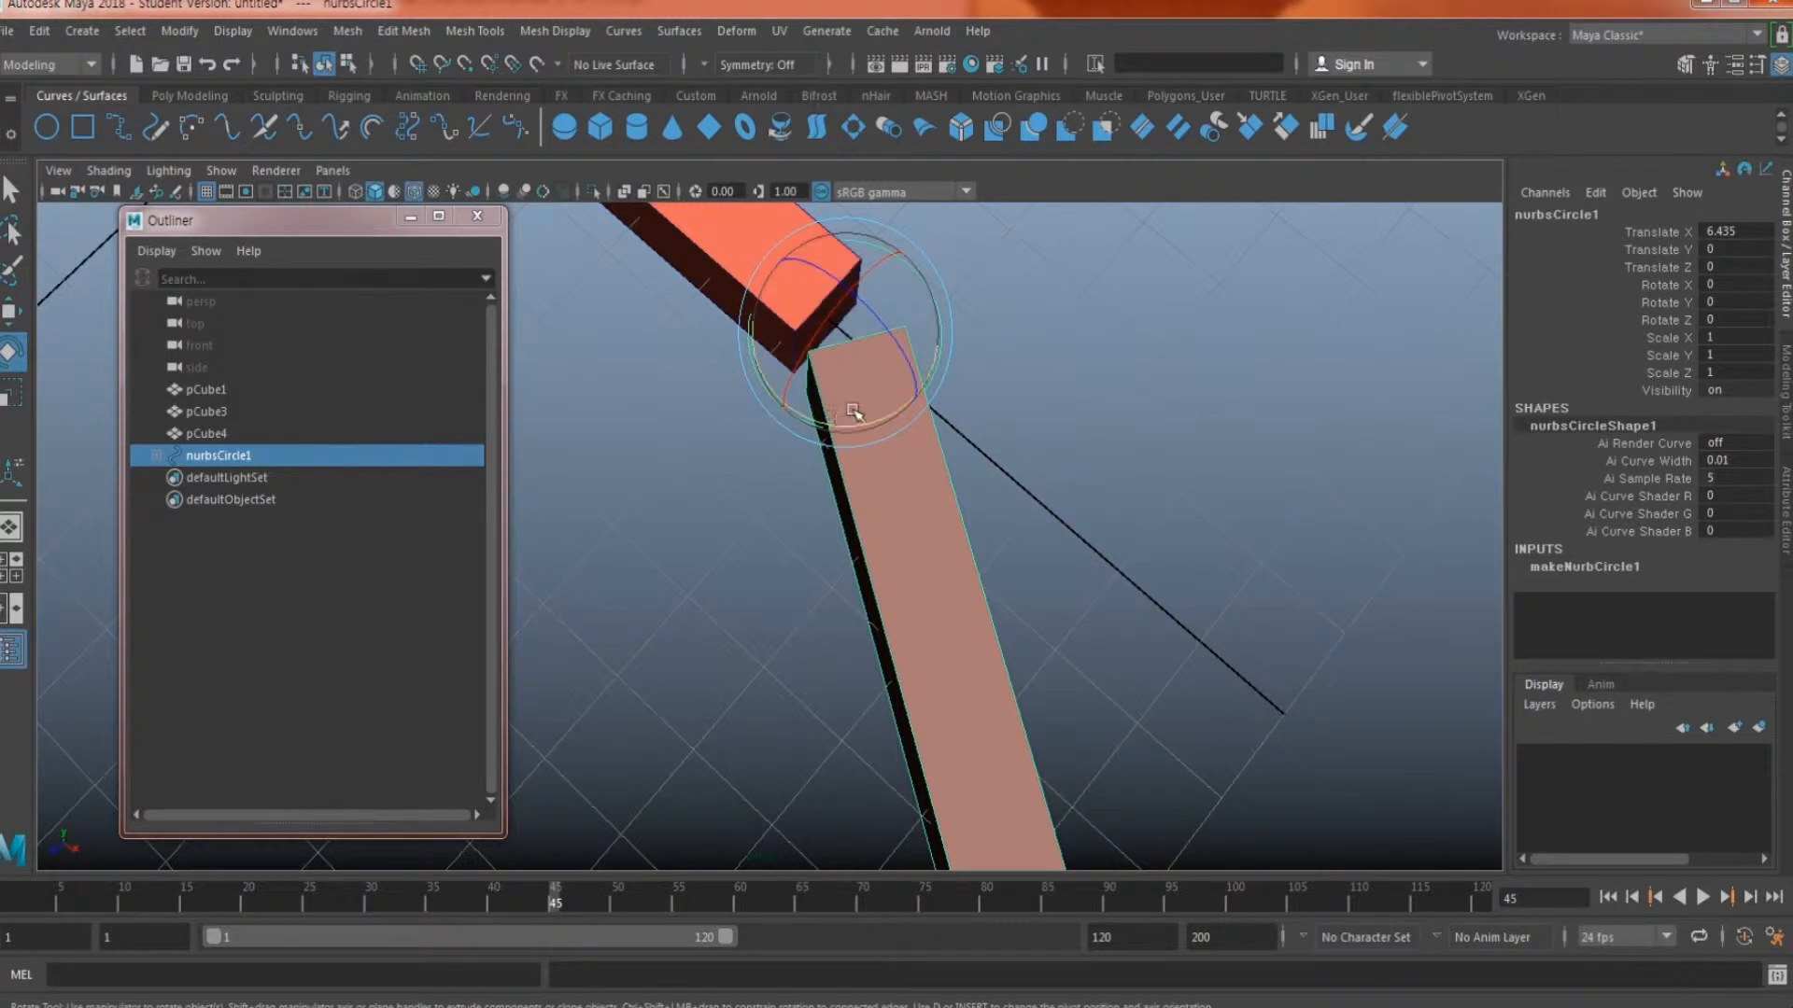
mouse_move(916, 572)
alt+mouse_down()
mouse_move(894, 504)
mouse_move(847, 498)
mouse_move(889, 568)
alt+mouse_up()
drag(804, 407, 760, 396)
key(ctrl+z)
alt+drag(818, 515, 841, 531)
click(1012, 541)
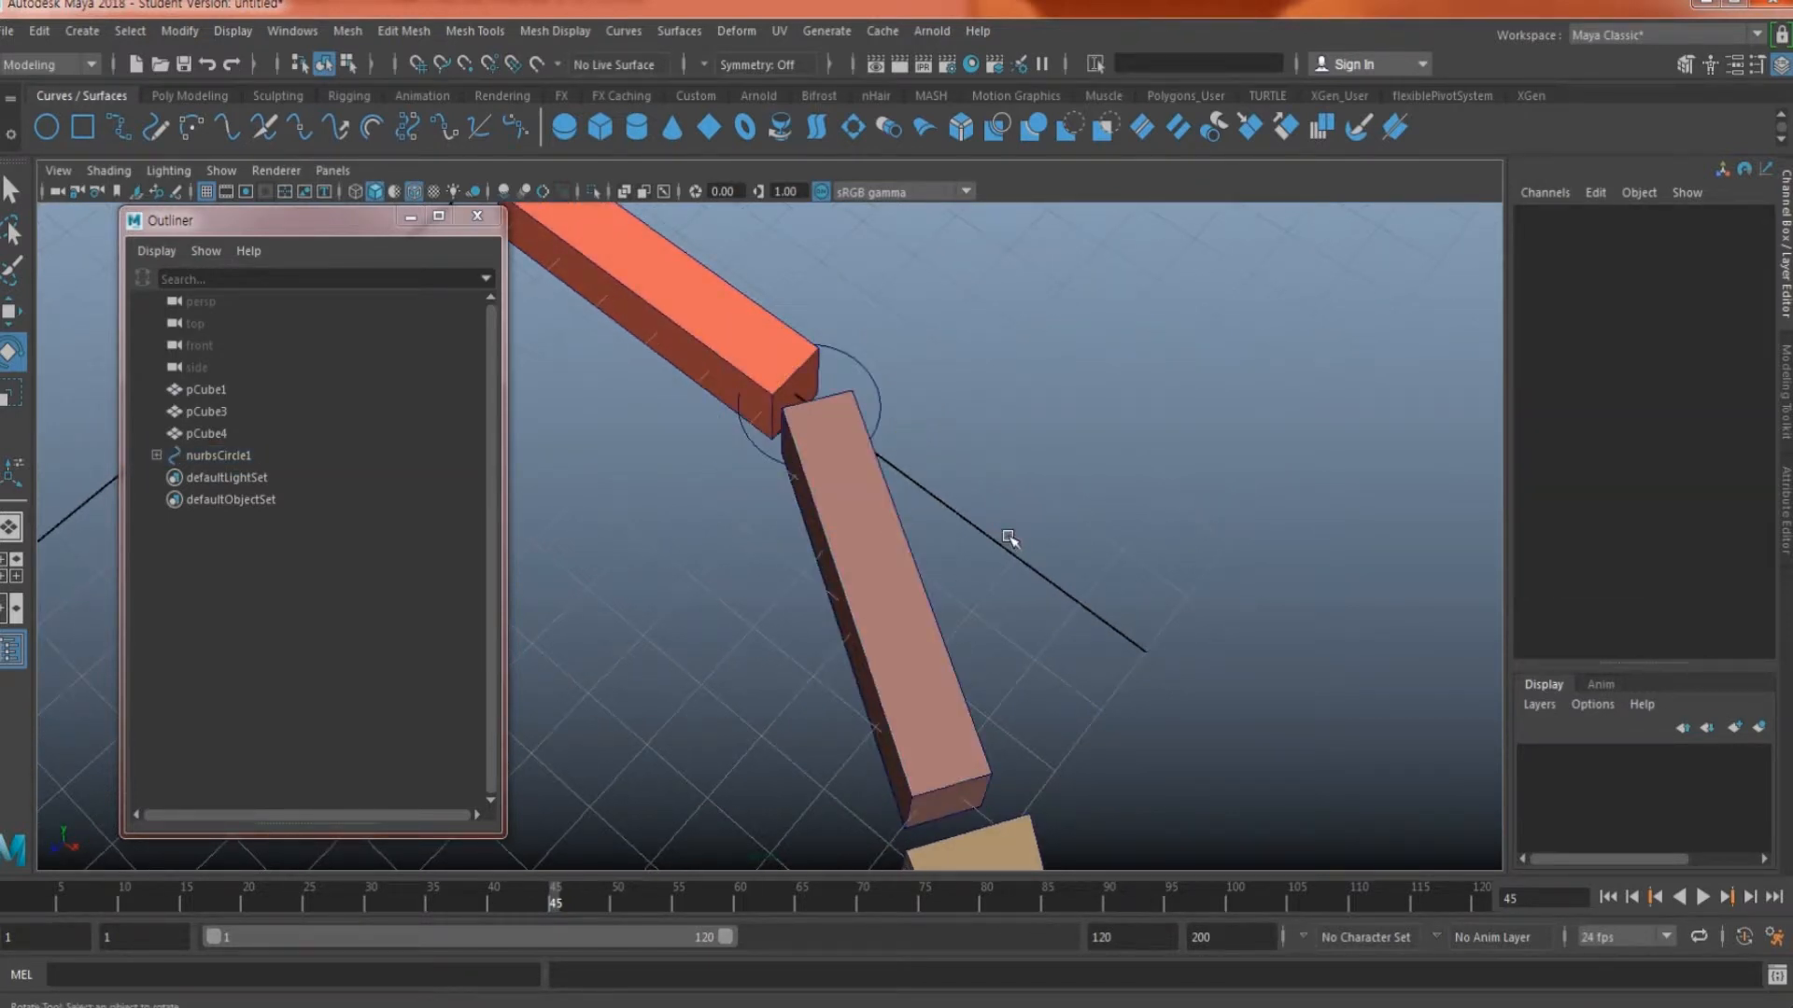
key(ctrl+z)
key(ctrl+z)
Step: Examine the elbow circle's Translate and Rotate channels, highlighting their names and values from Translate X to Rotate Z
key(w)
alt+drag(815, 495, 1046, 537)
click(1055, 528)
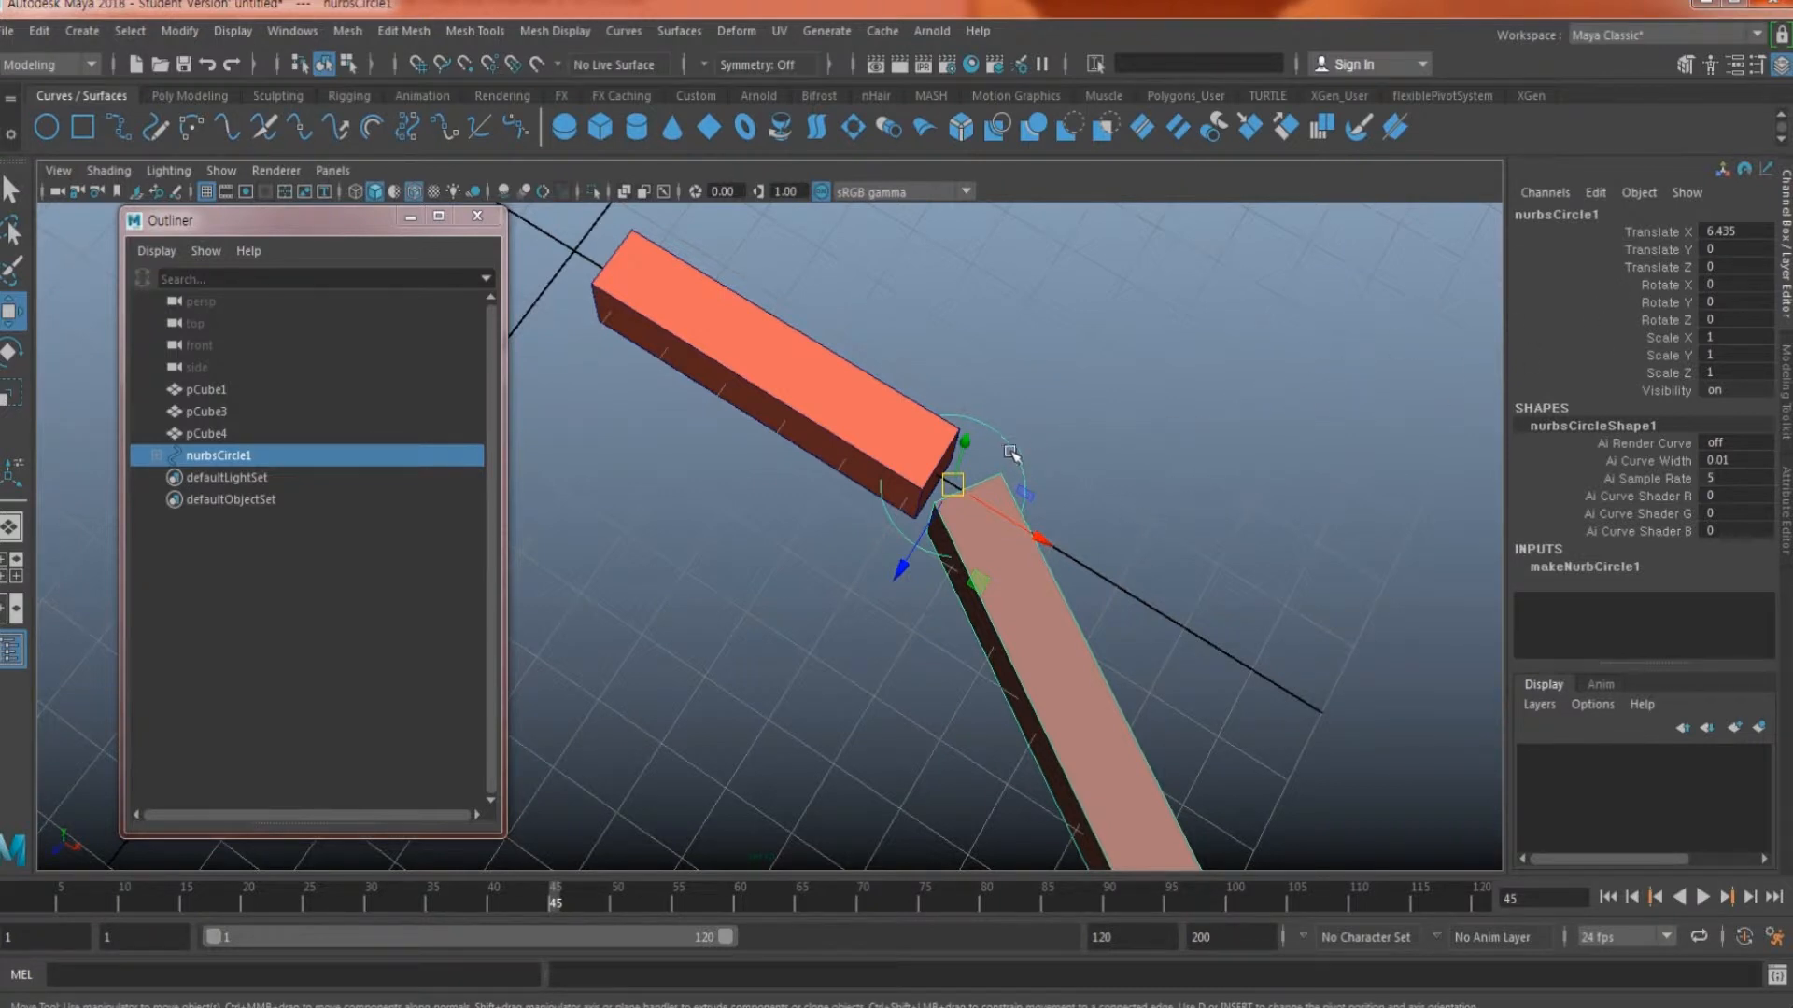
drag(1682, 228, 1684, 301)
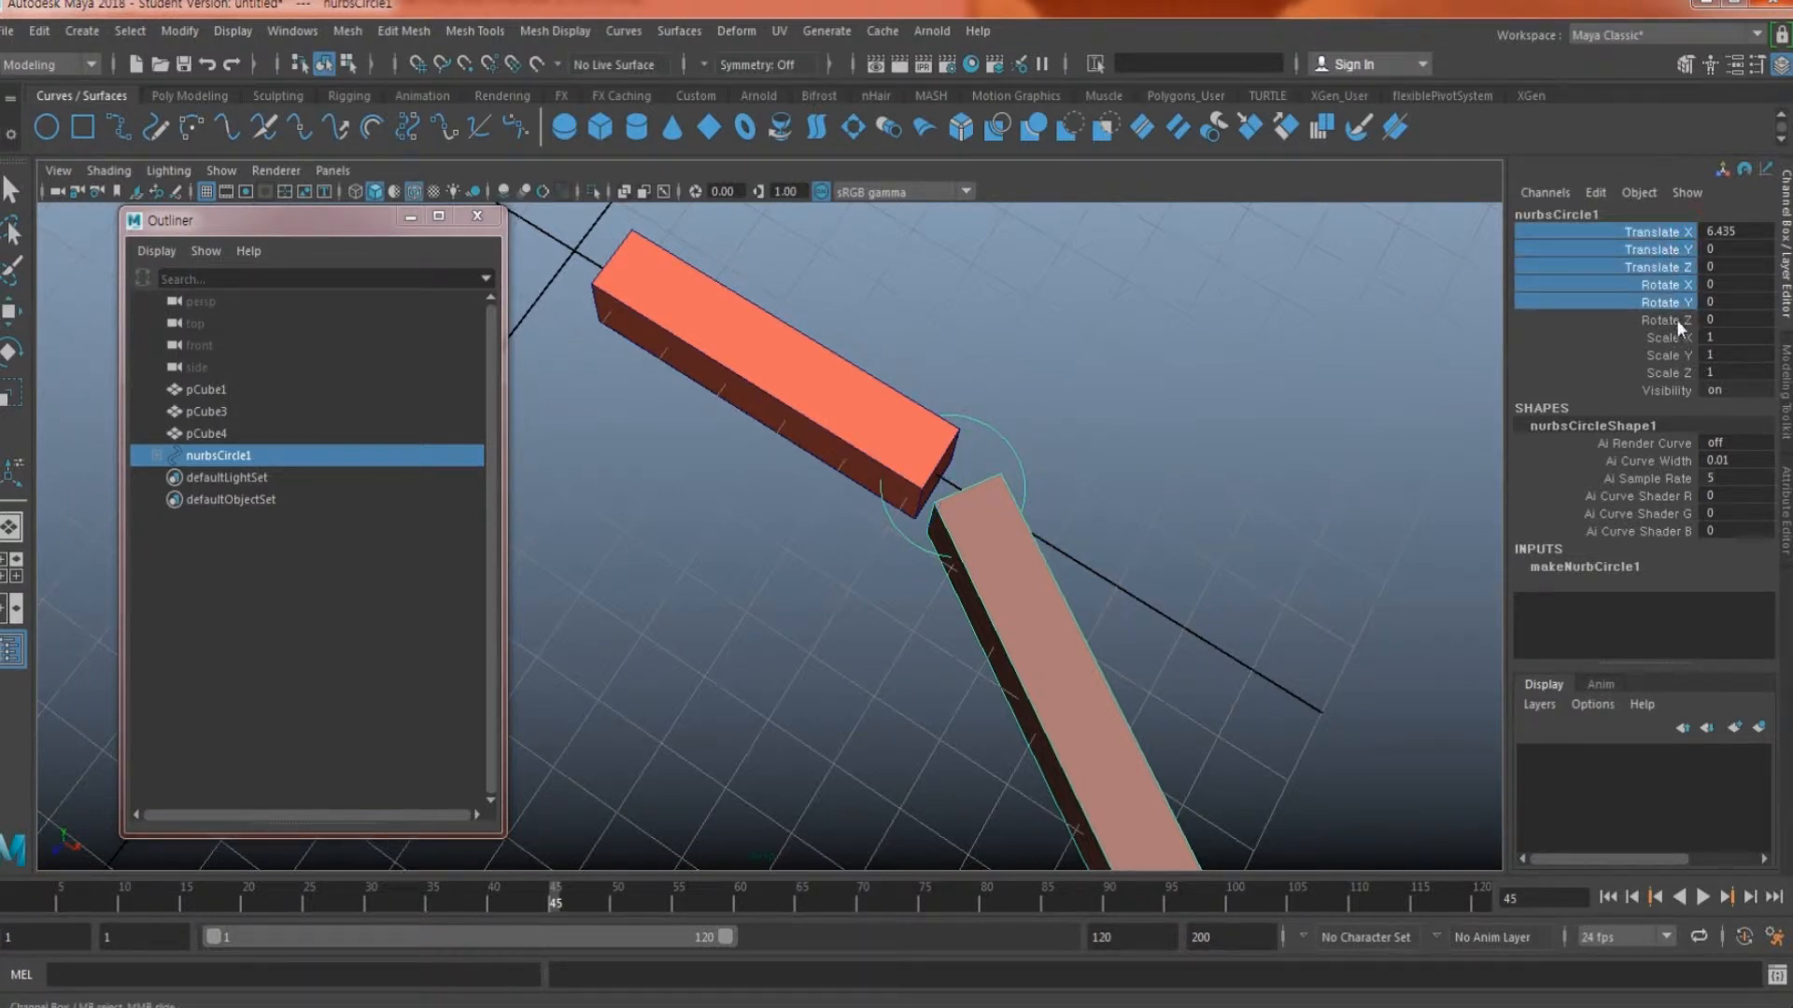
click(1681, 286)
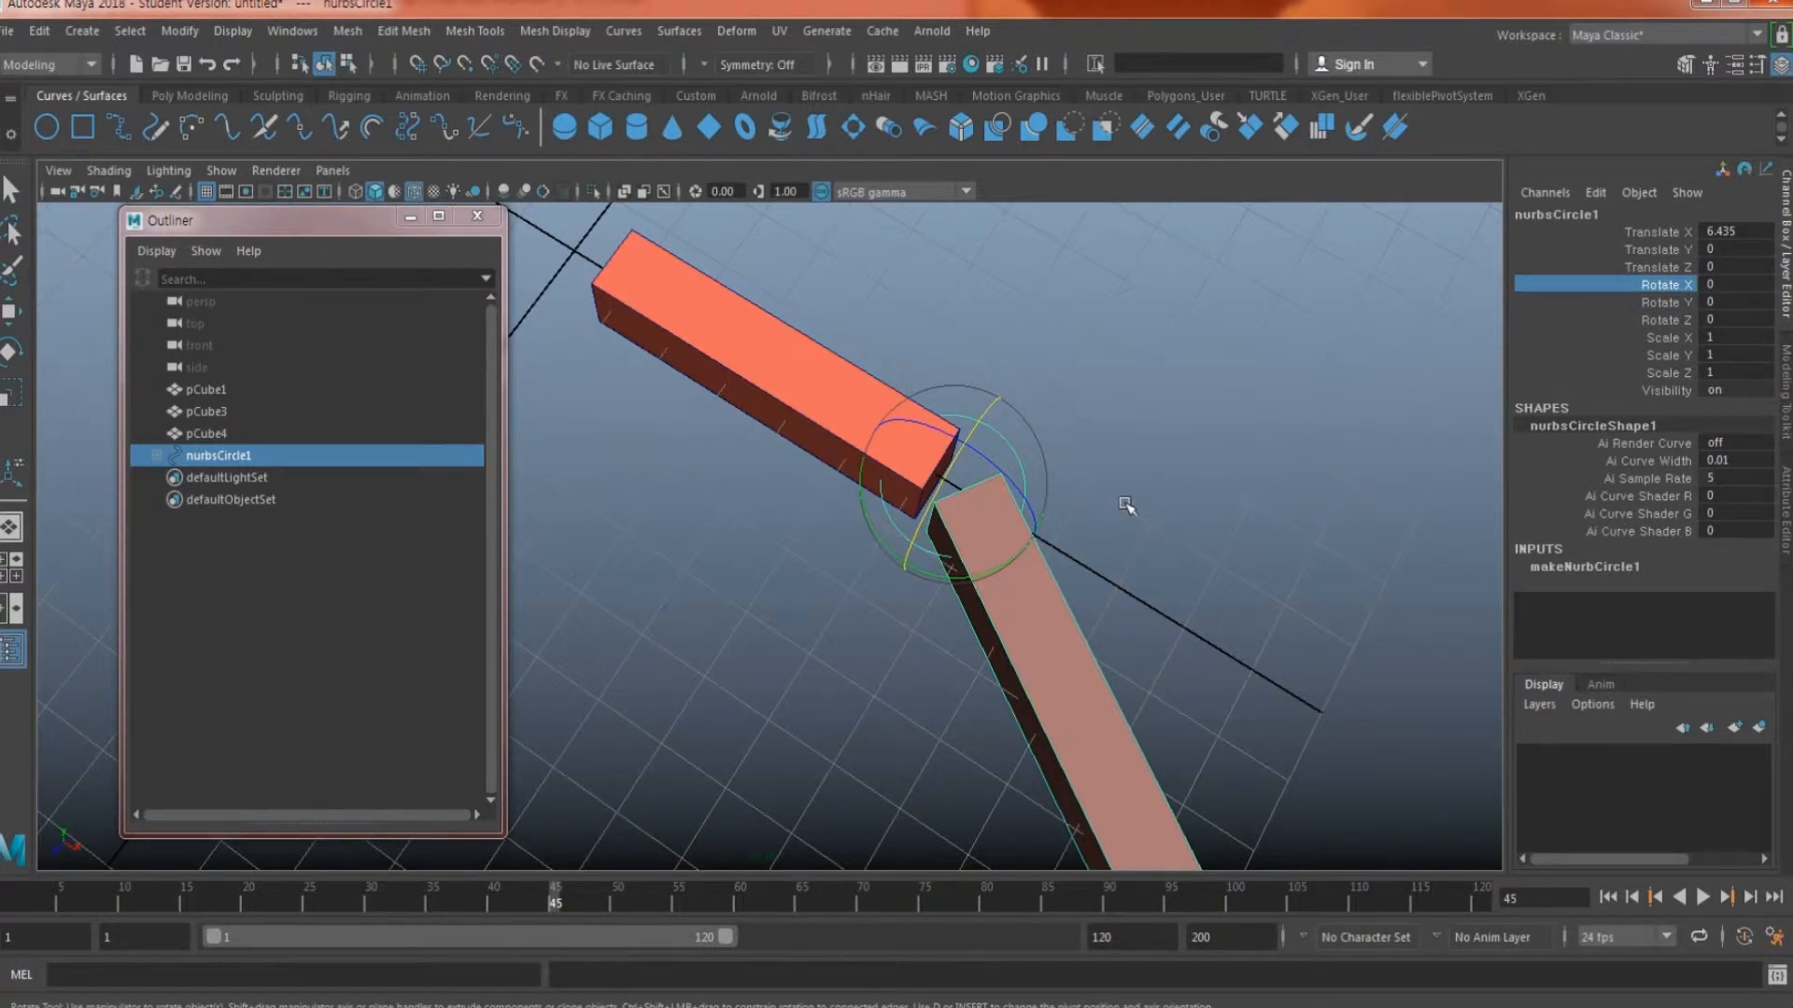
drag(1721, 232, 1722, 314)
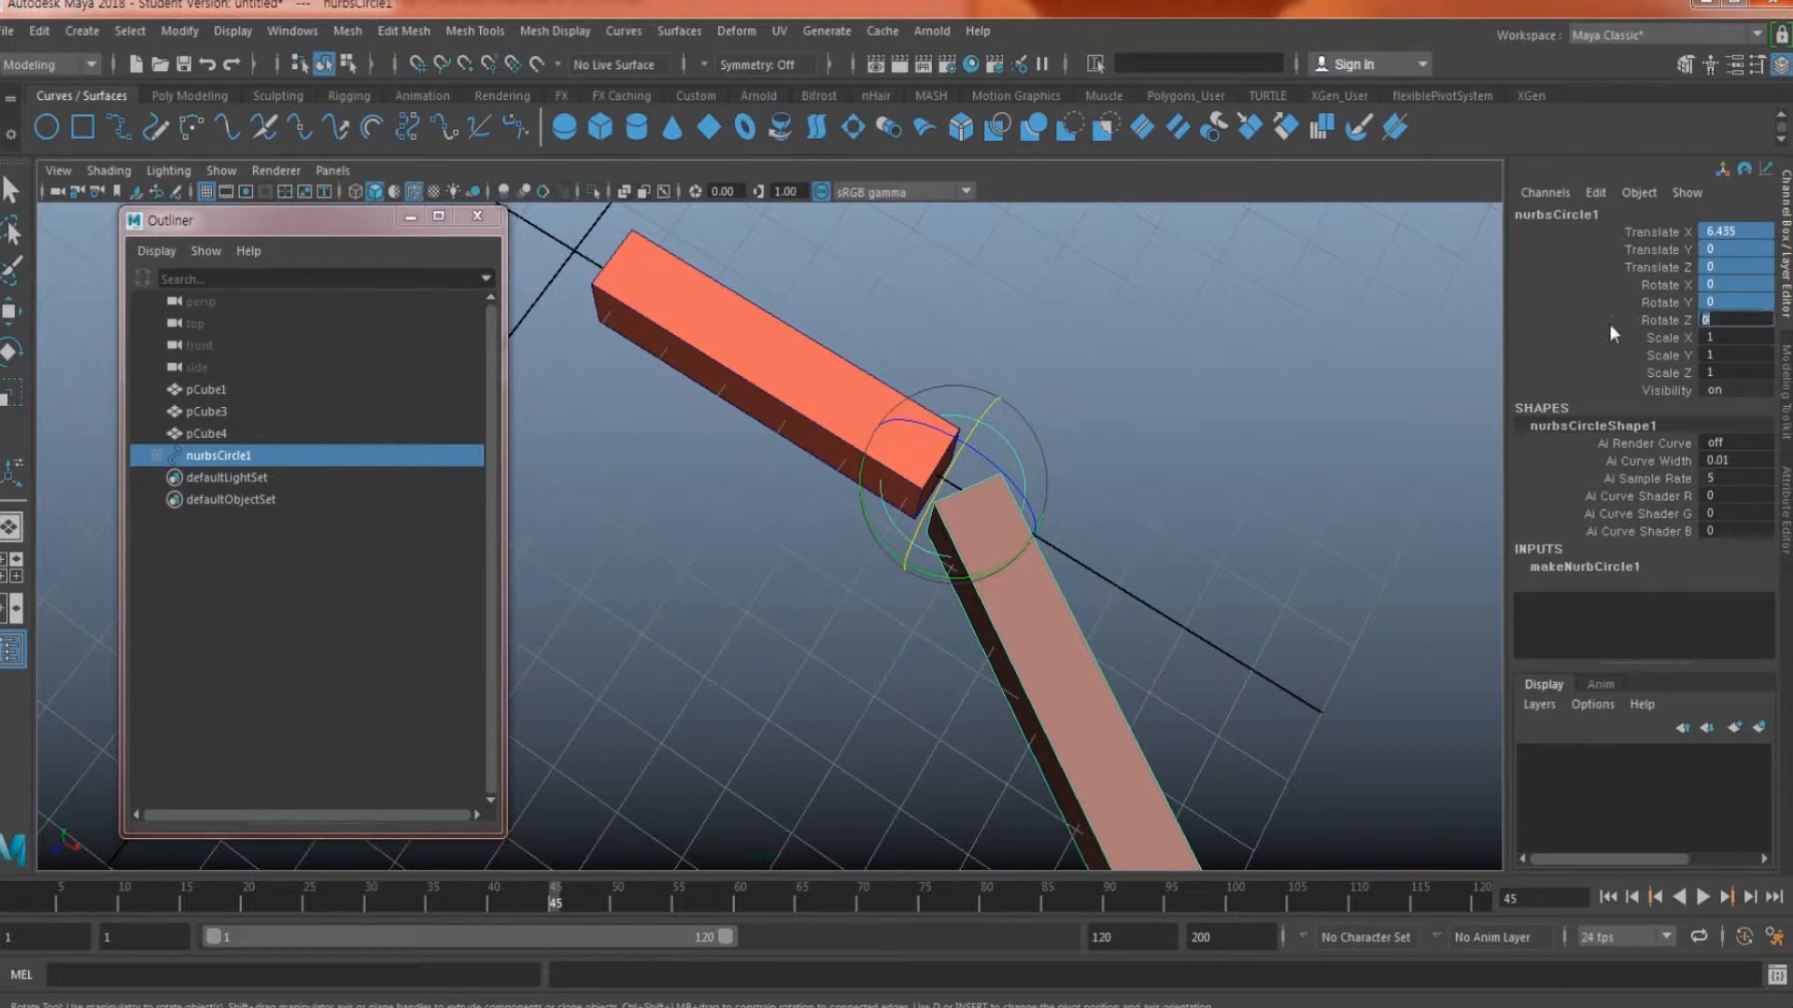
alt+middle_drag(886, 587, 964, 600)
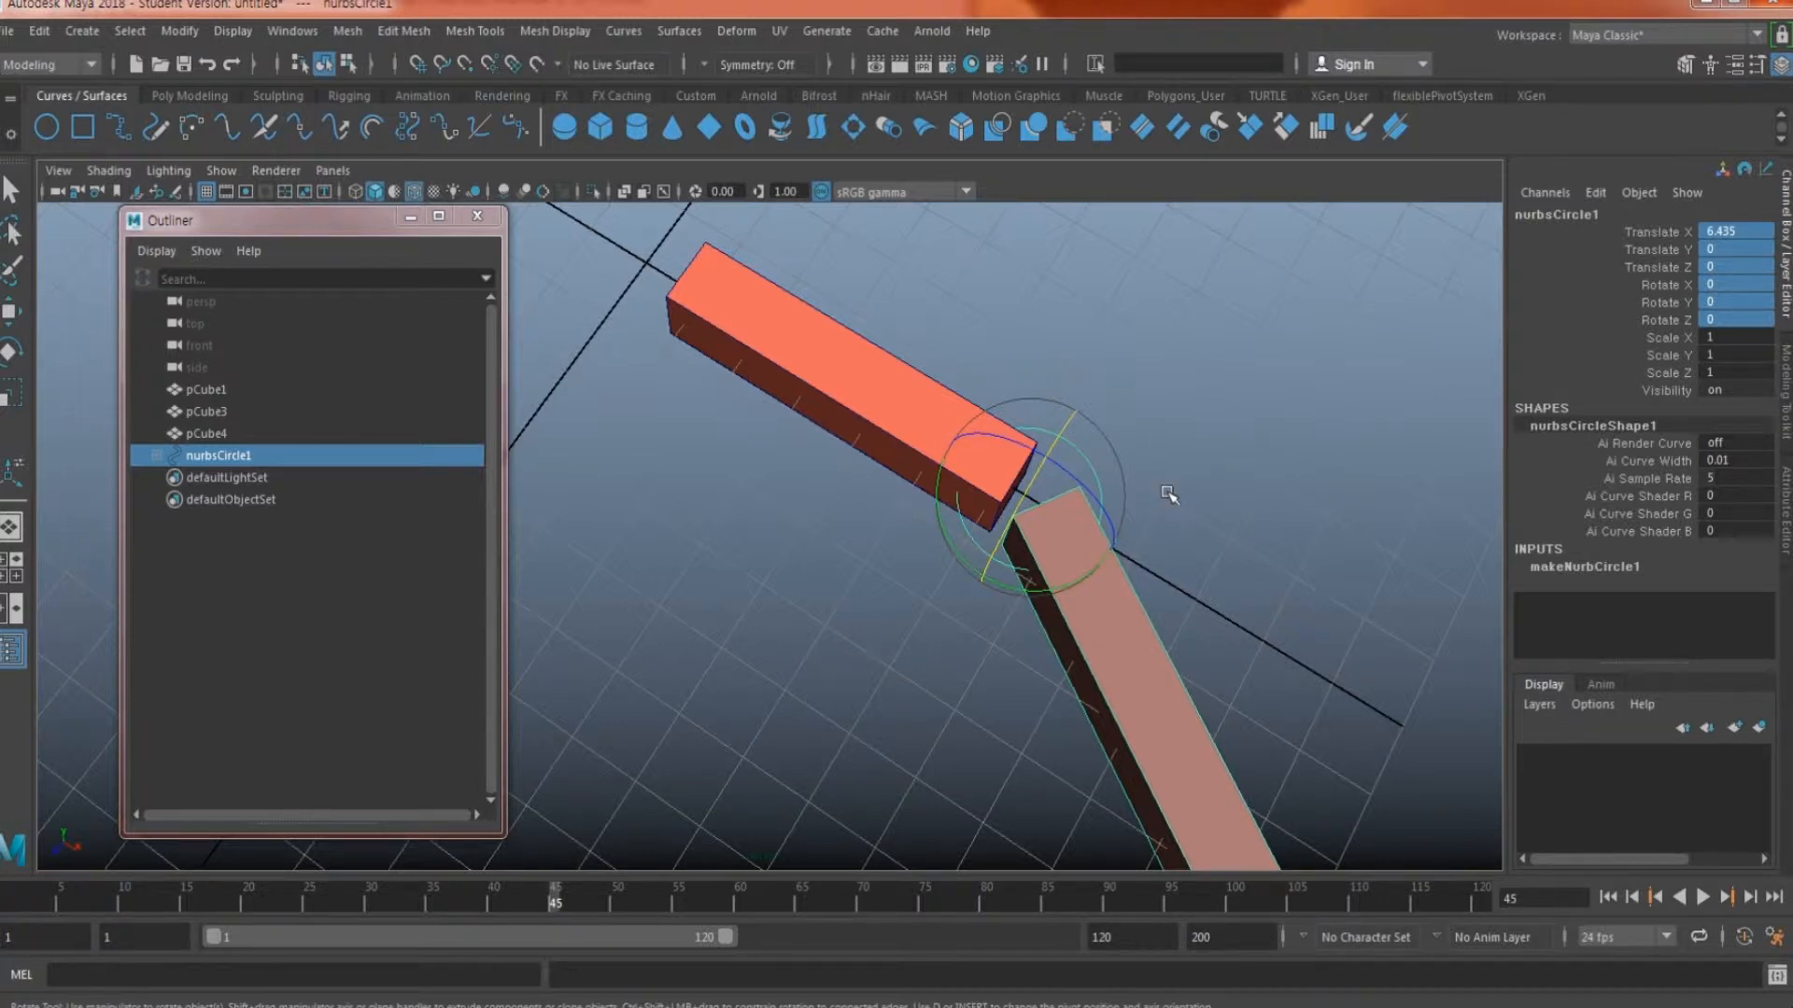
alt+middle_drag(1181, 514, 1184, 509)
drag(1750, 234, 1749, 302)
click(1751, 320)
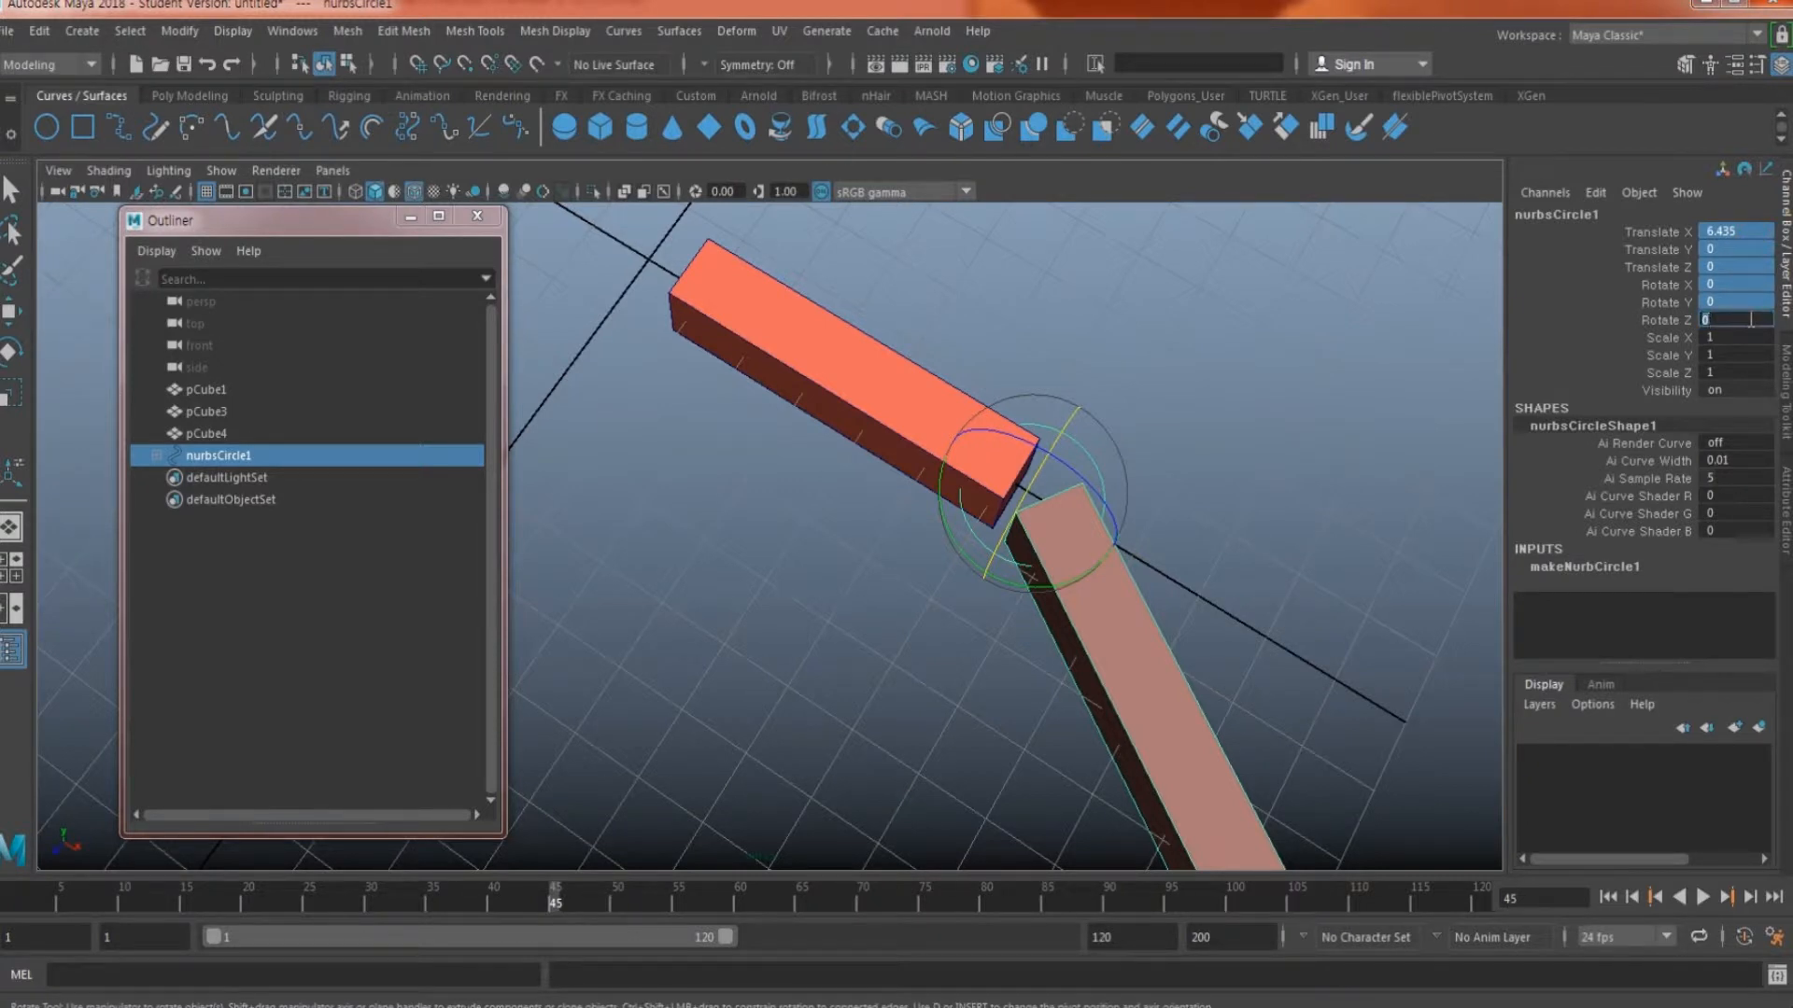
Step: Try resetting the elbow circle's Translate and Rotate channels to 0 with the forearm block parented, and undo it
text(0)
key(Return)
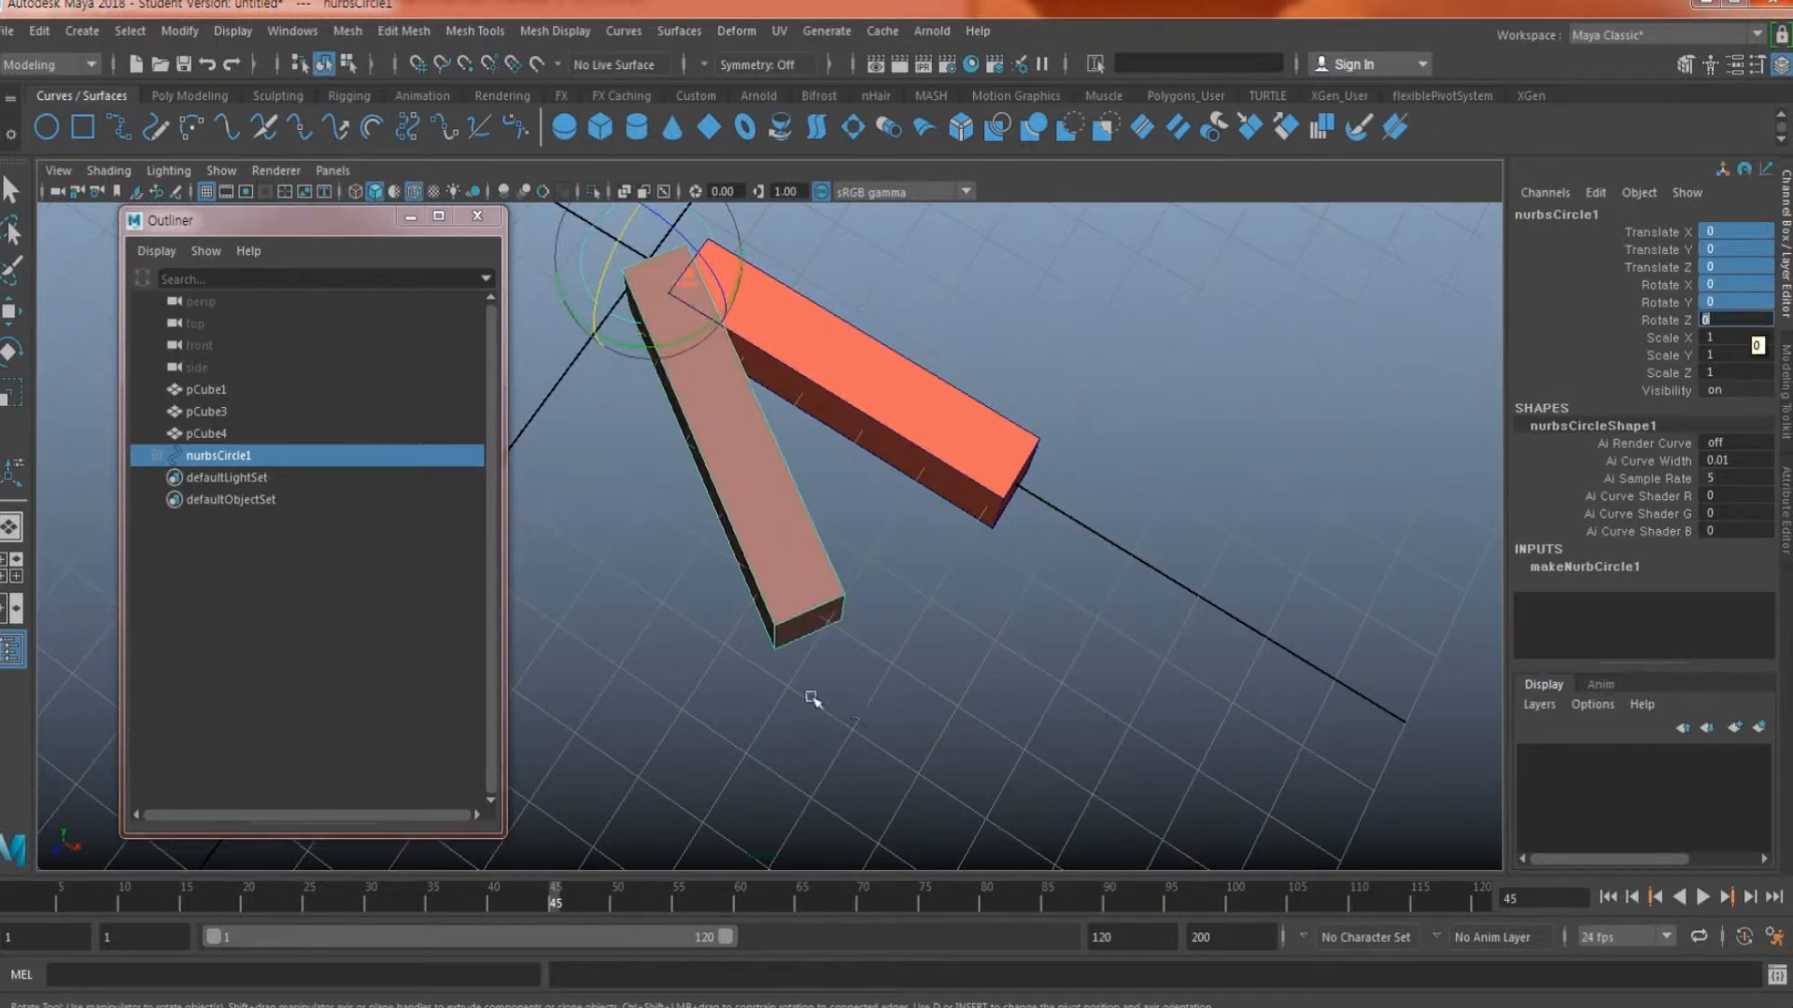
key(ctrl+z)
key(ctrl+z)
key(ctrl+z)
Step: Unparent the forearm block pCube2 from the elbow circle
click(1194, 622)
key(w)
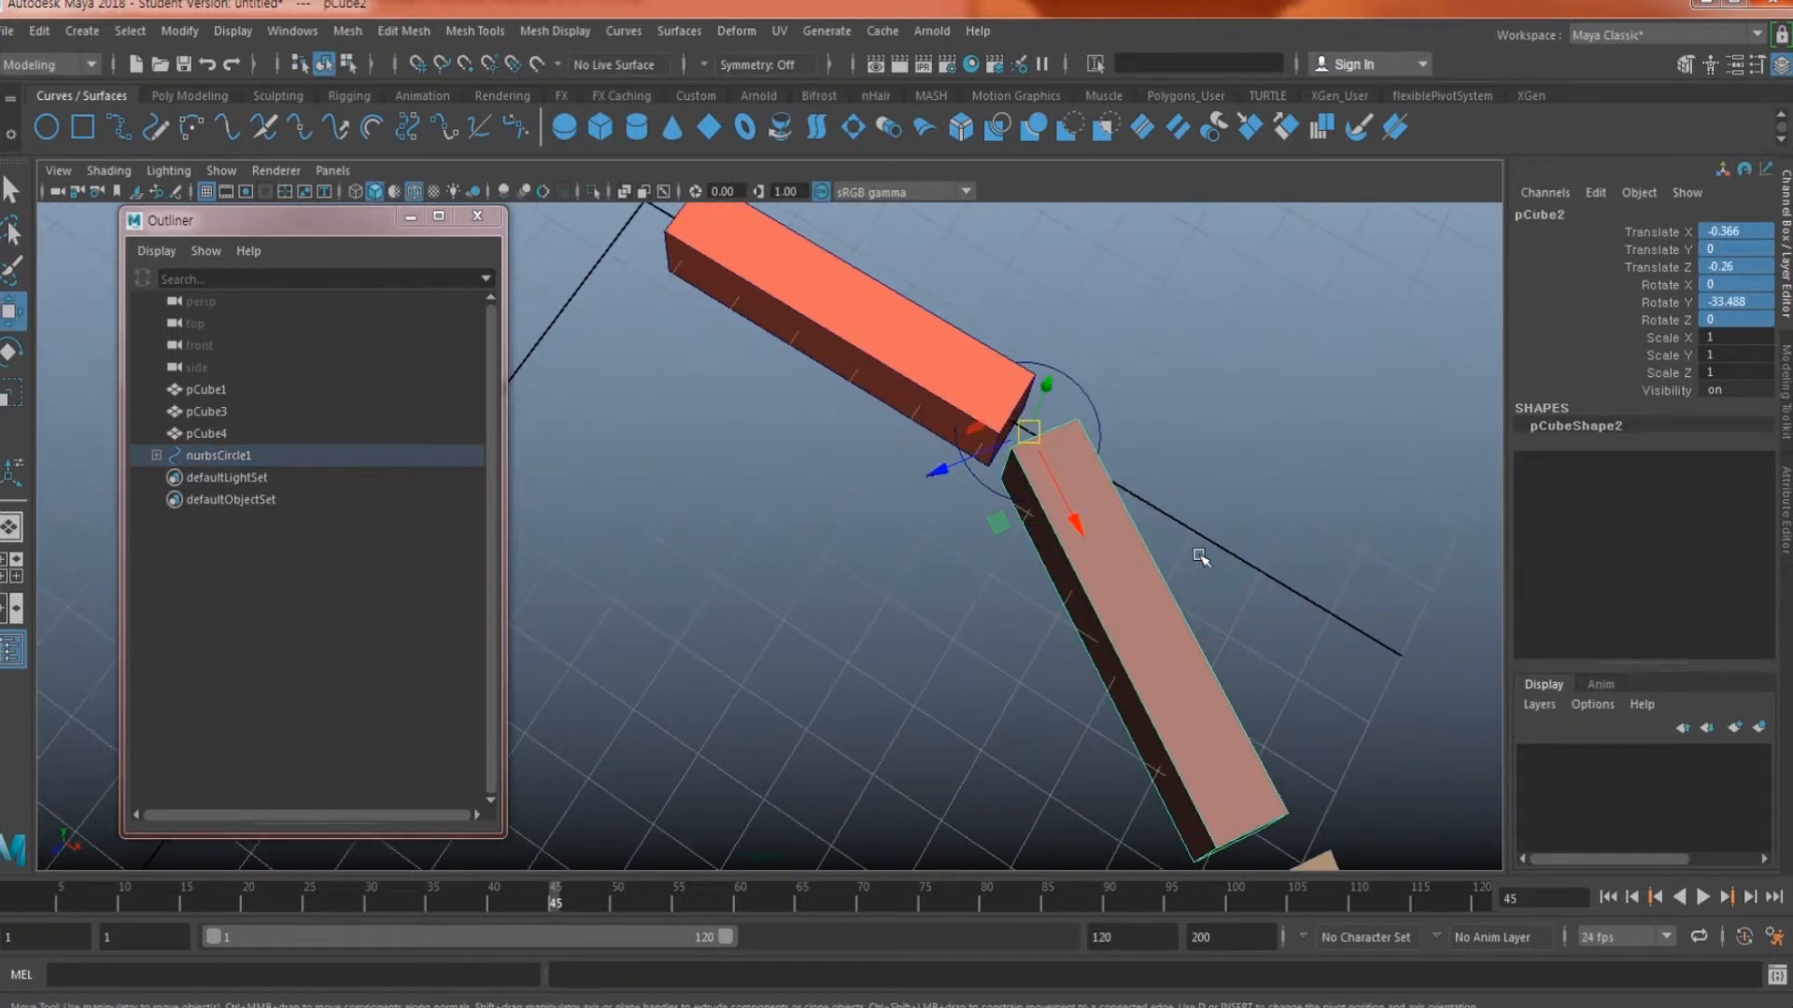
key(shift+p)
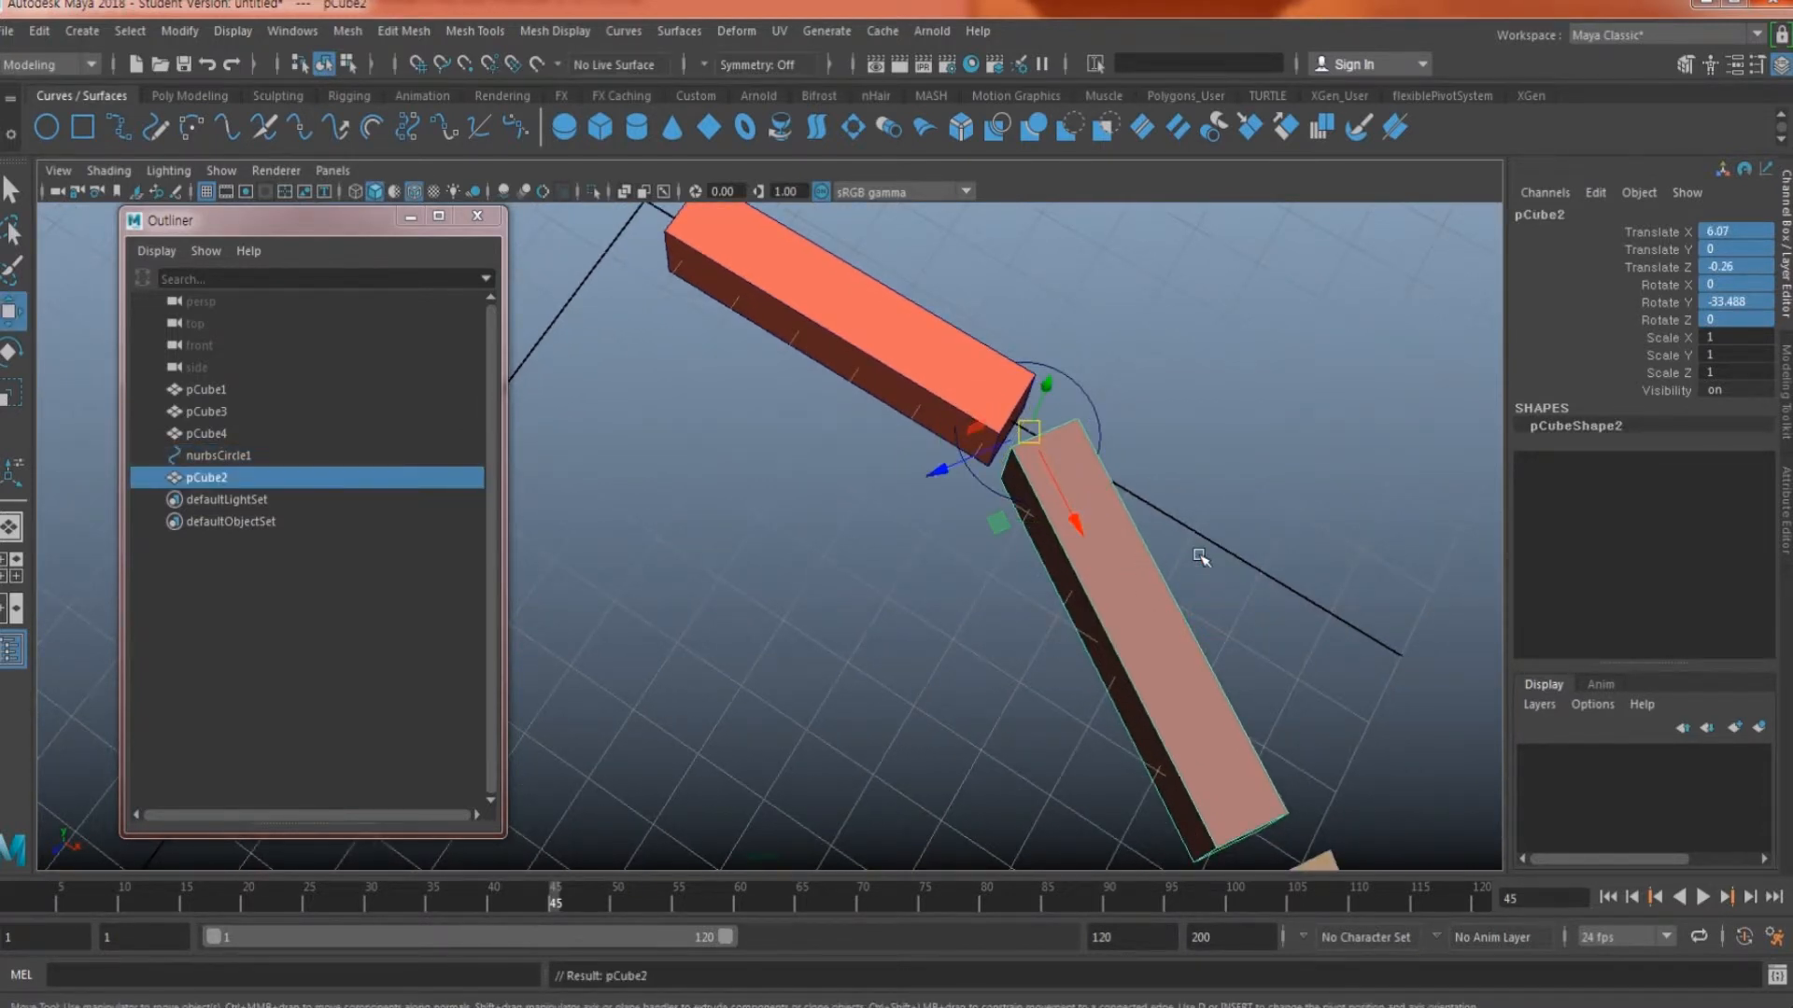
Step: Reset the Translate and Rotate channels of nurbsCircle1 to 0, returning the circle to the origin
click(1089, 401)
double_click(1730, 318)
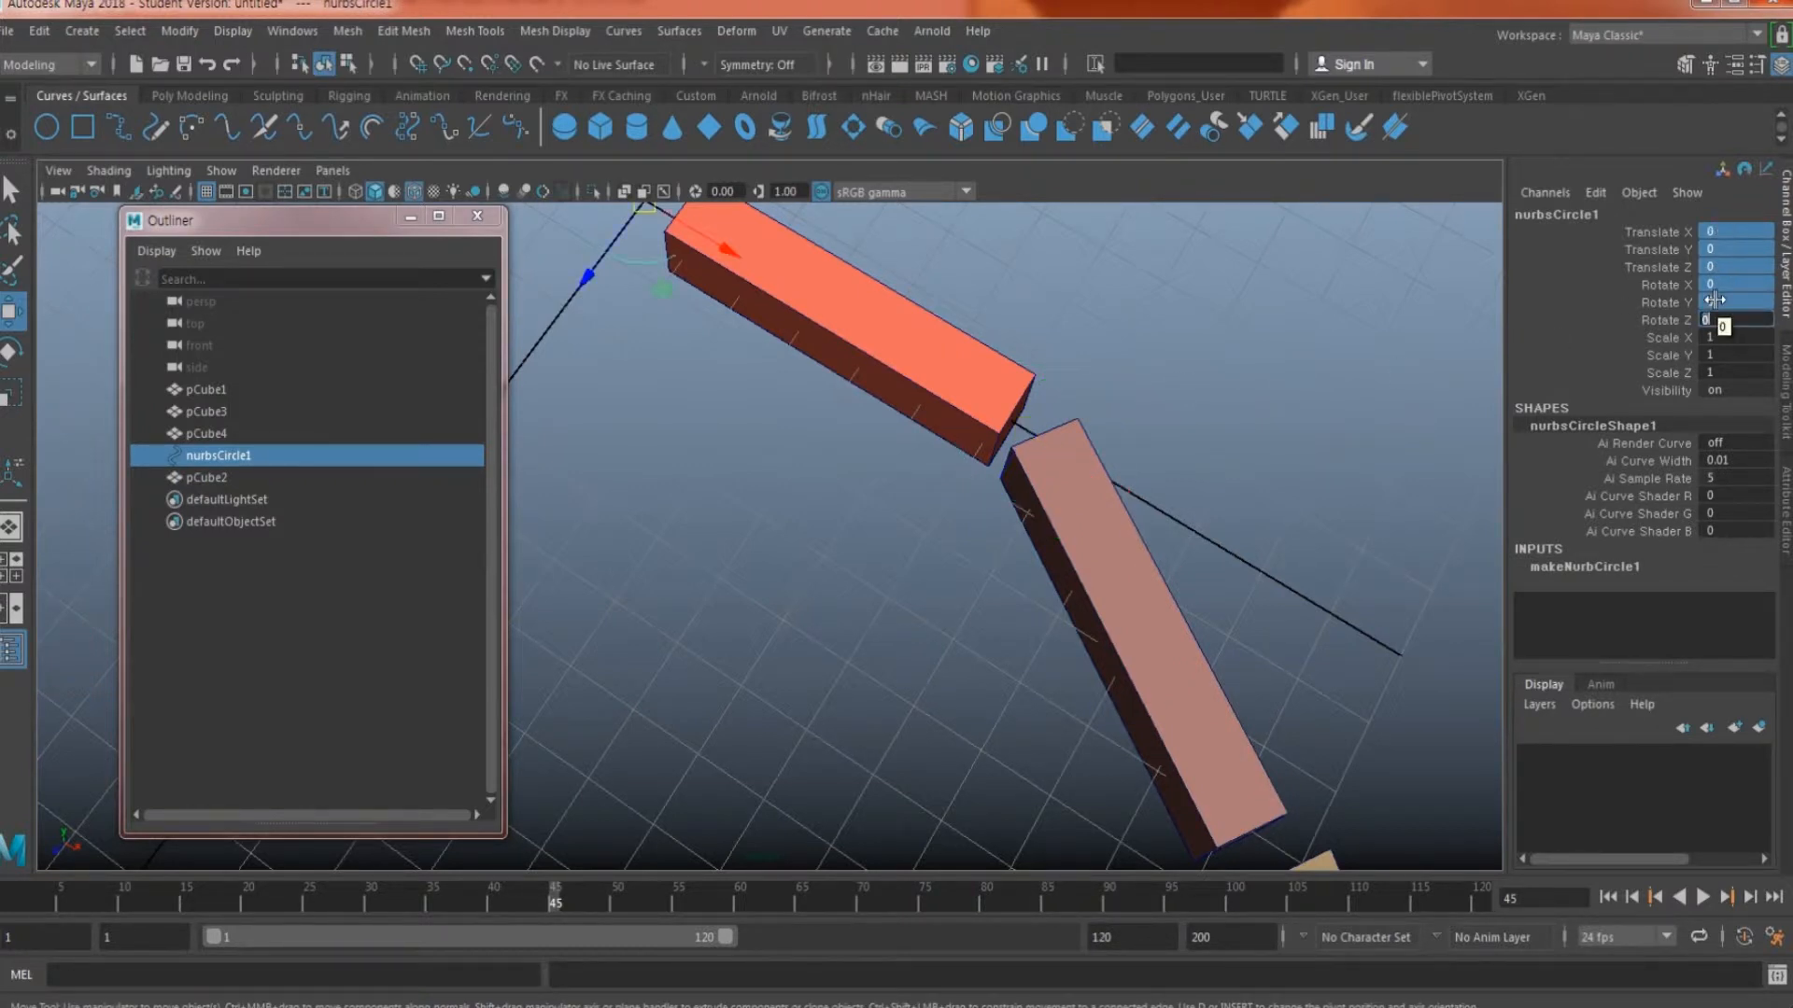
key(Return)
Step: Group nurbsCircle1 at the origin and expand the group in the Outliner to check the circle beneath it
alt+drag(673, 588, 389, 254)
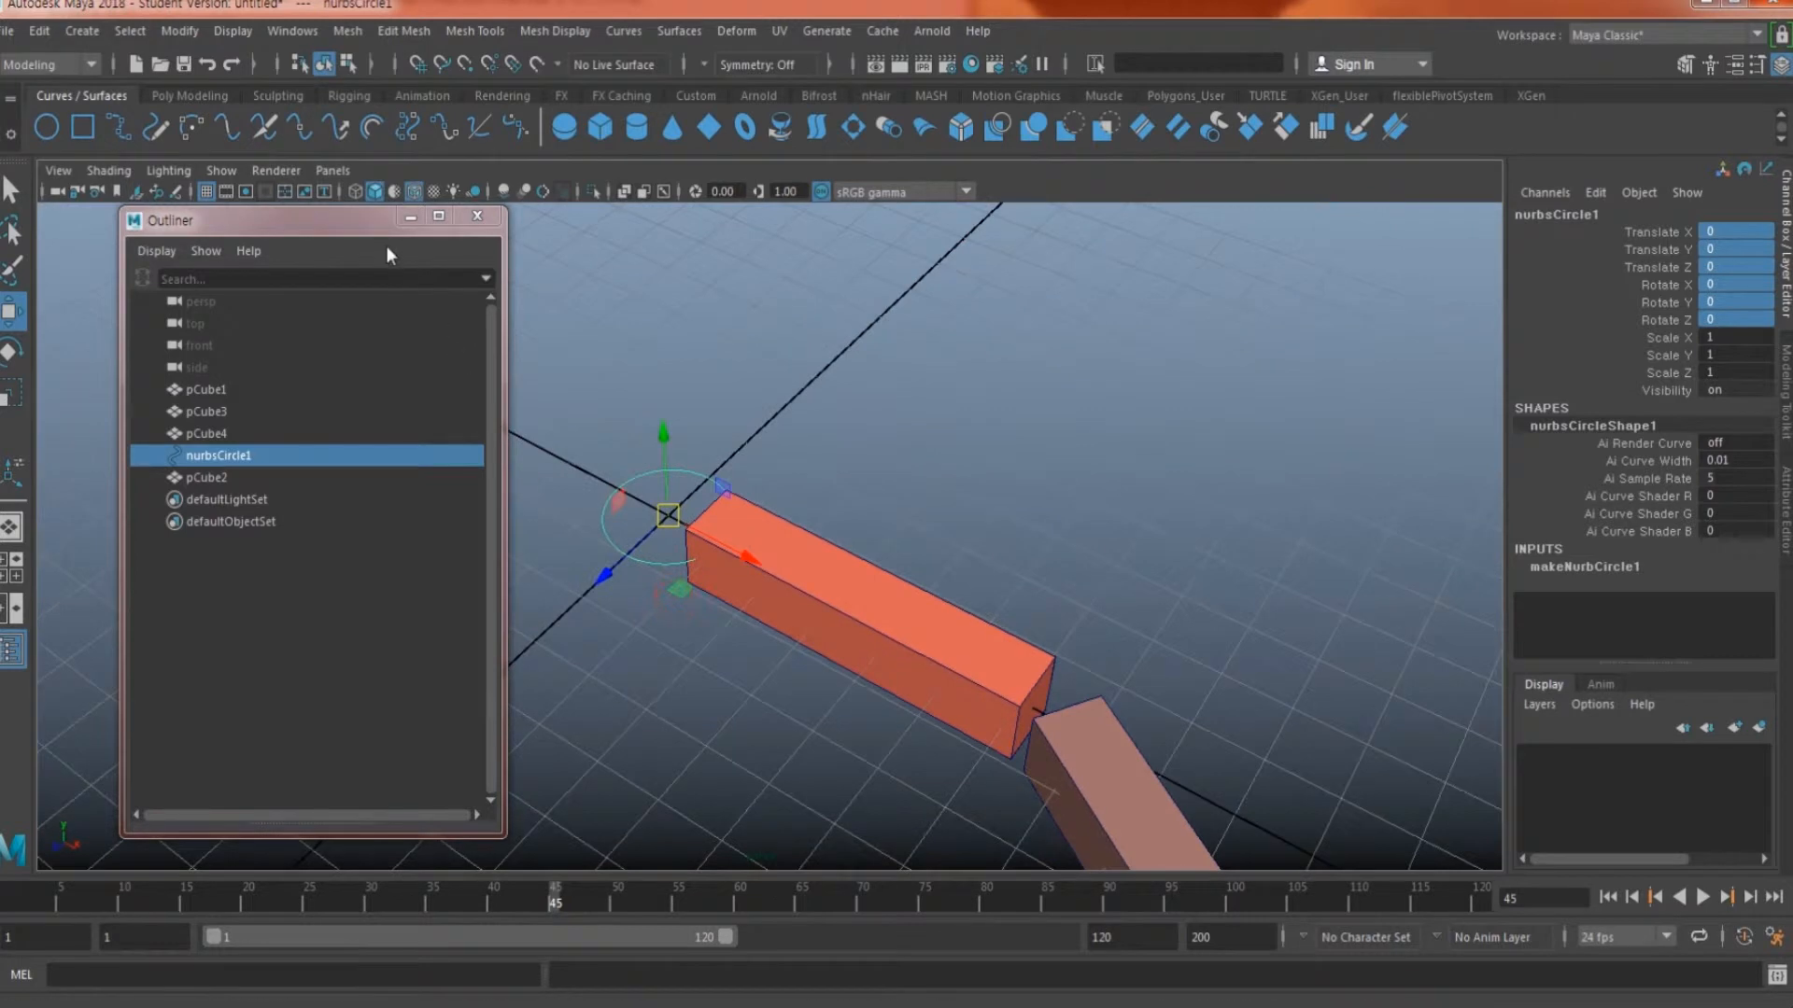
mouse_move(707, 623)
alt+middle_down()
mouse_move(800, 607)
mouse_move(782, 608)
alt+middle_up()
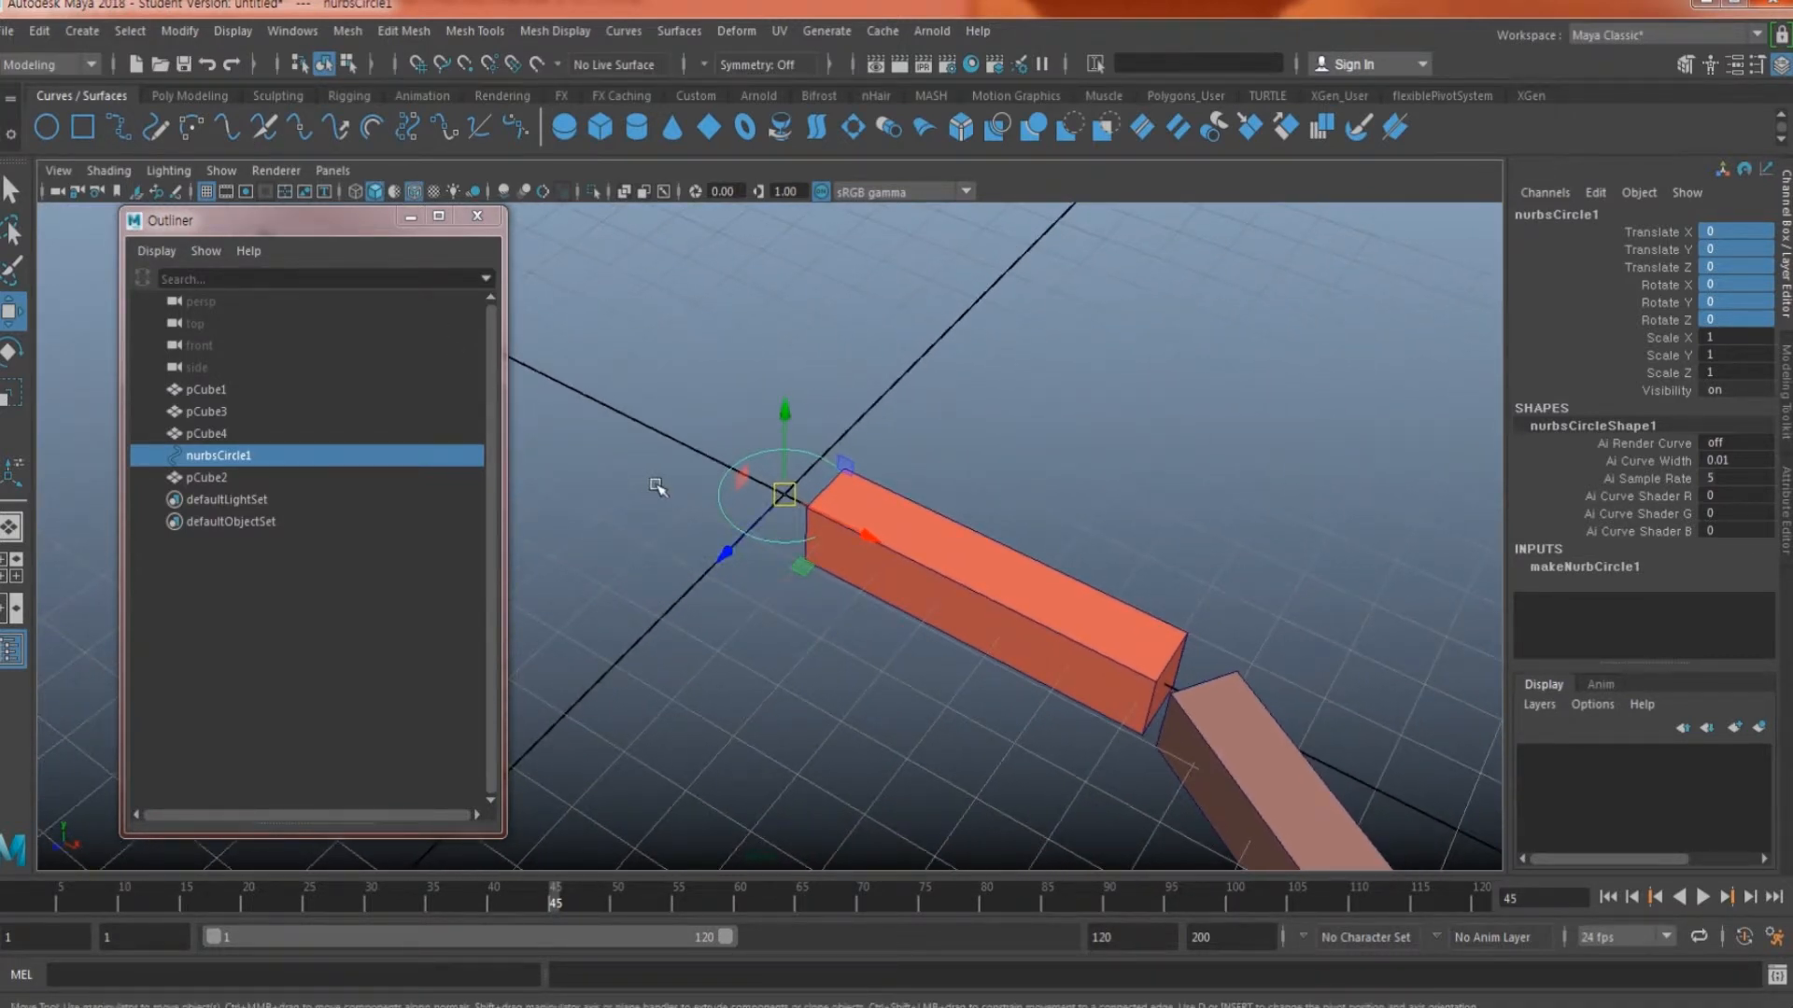
key(ctrl+g)
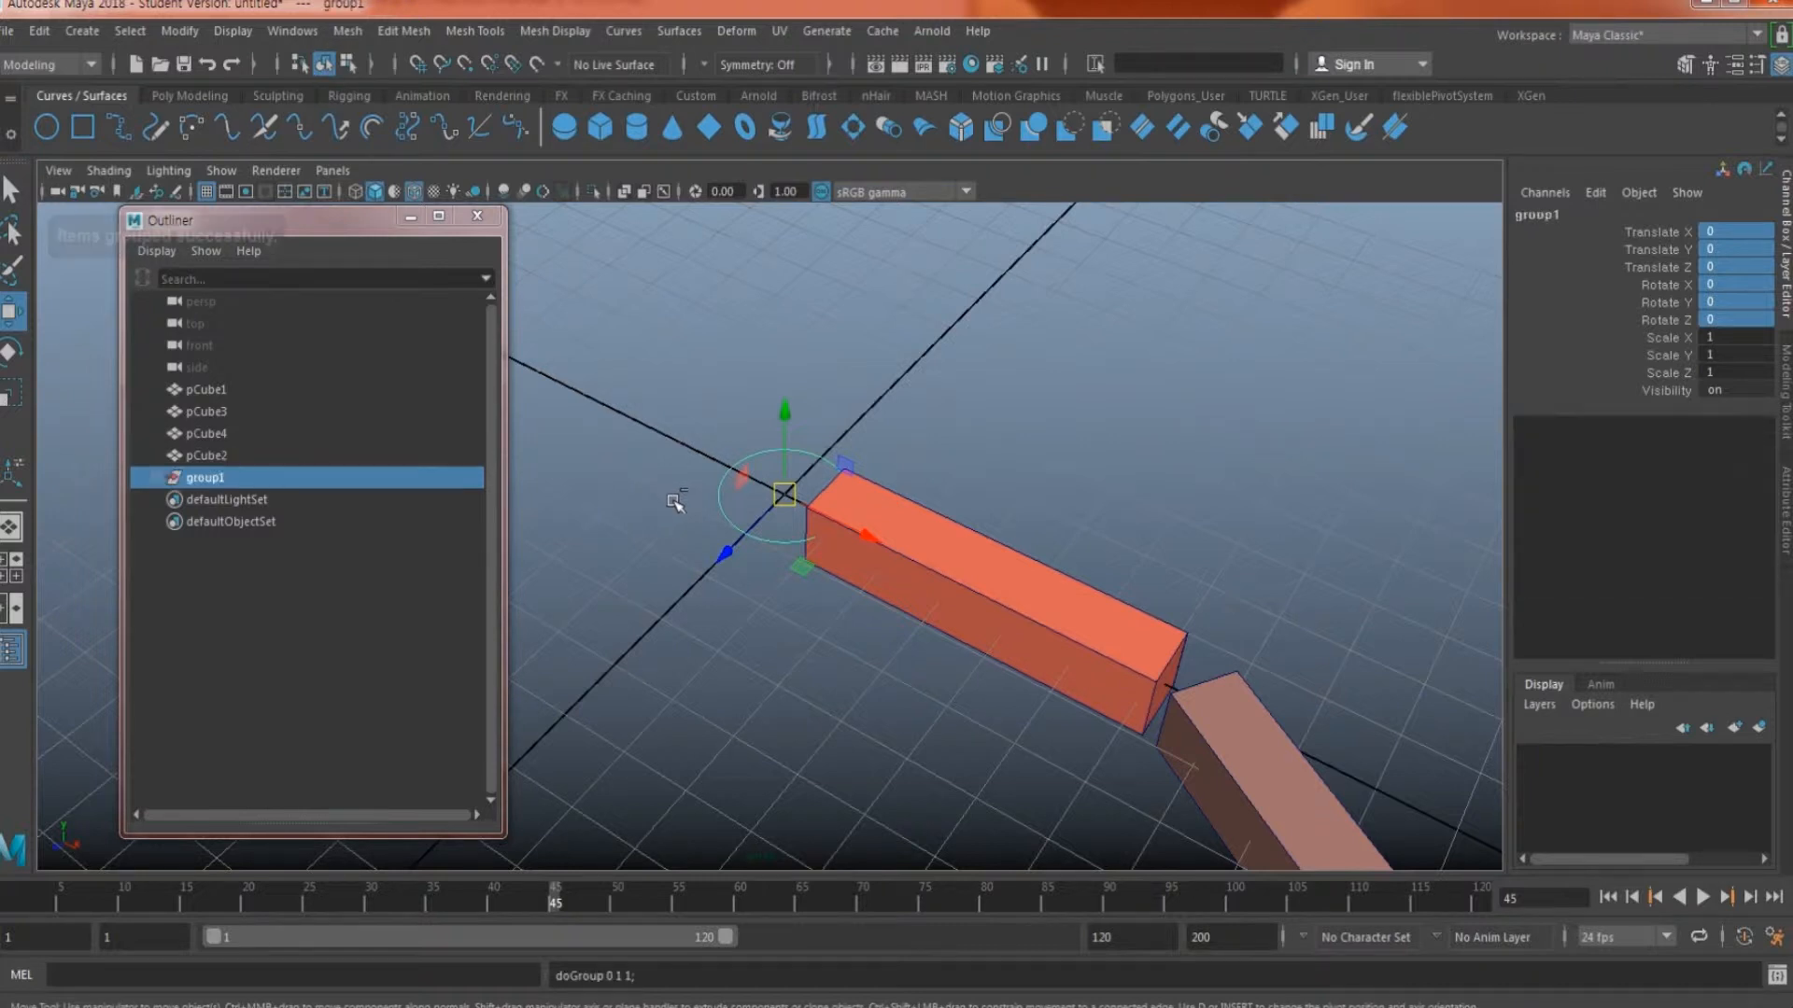
click(154, 479)
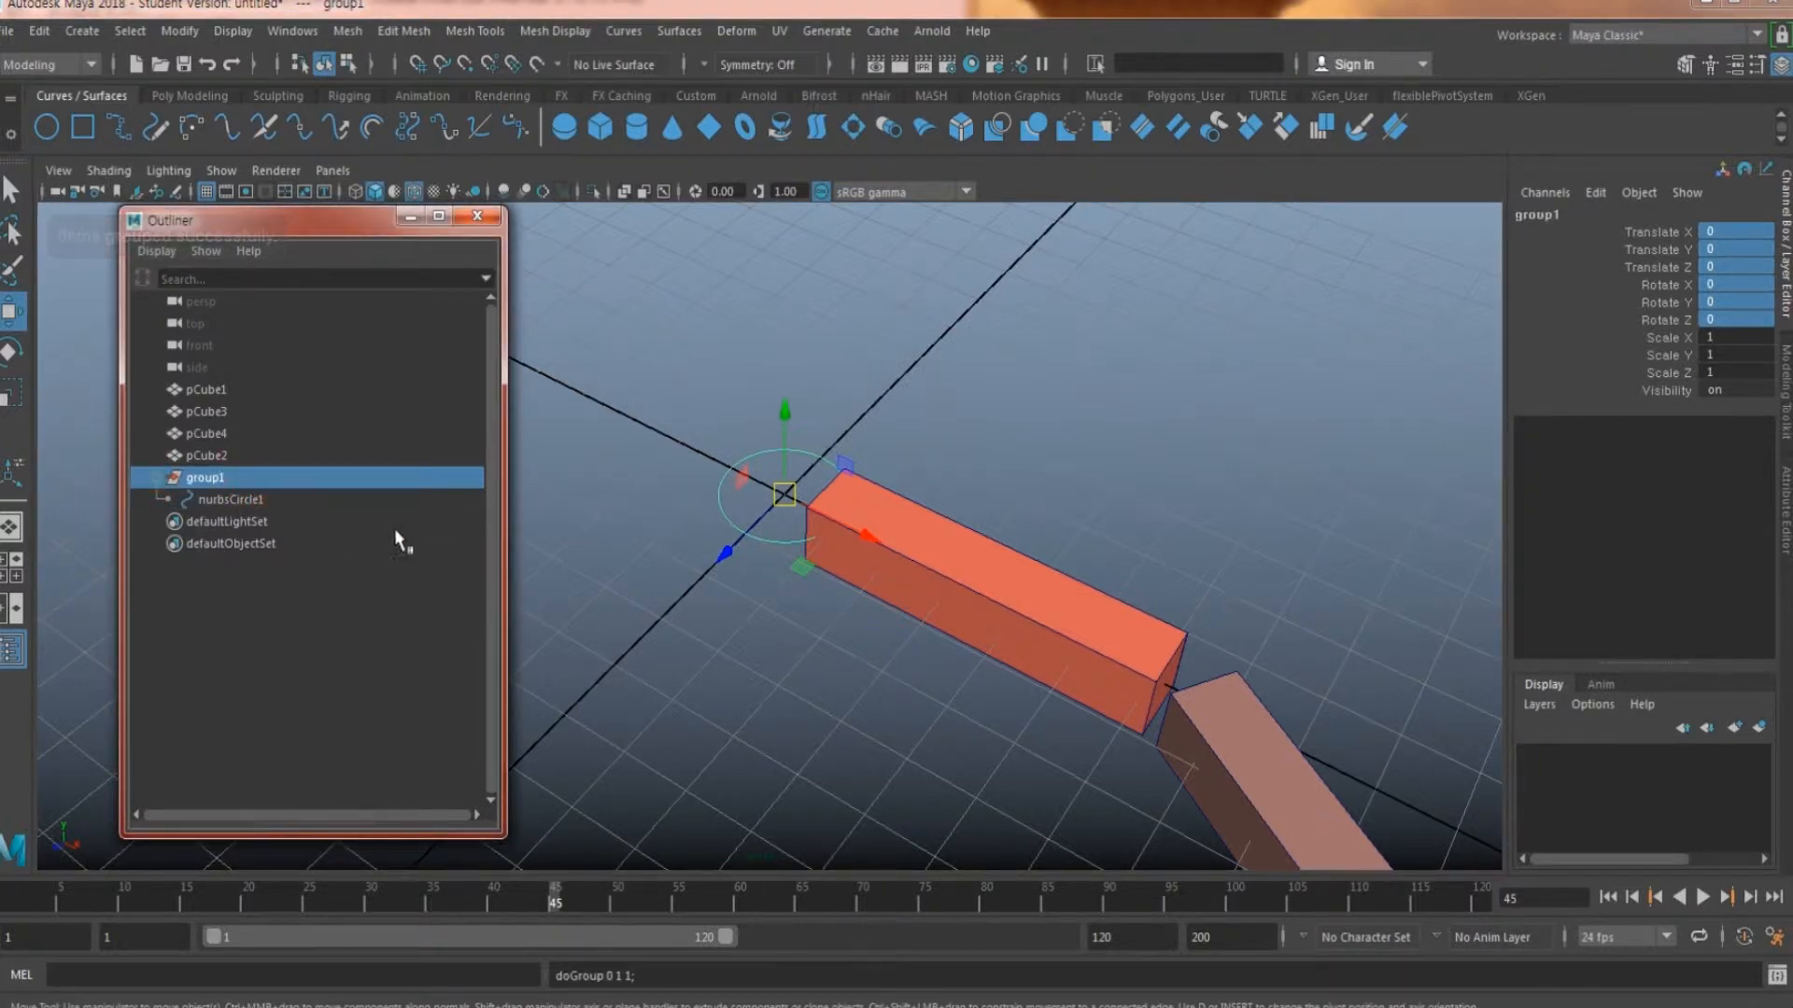
click(256, 499)
click(244, 477)
Step: Move group1 along X to the elbow gap between the two arm blocks, at about Translate X 6.459, working in the top view
alt+middle_drag(737, 691, 635, 521)
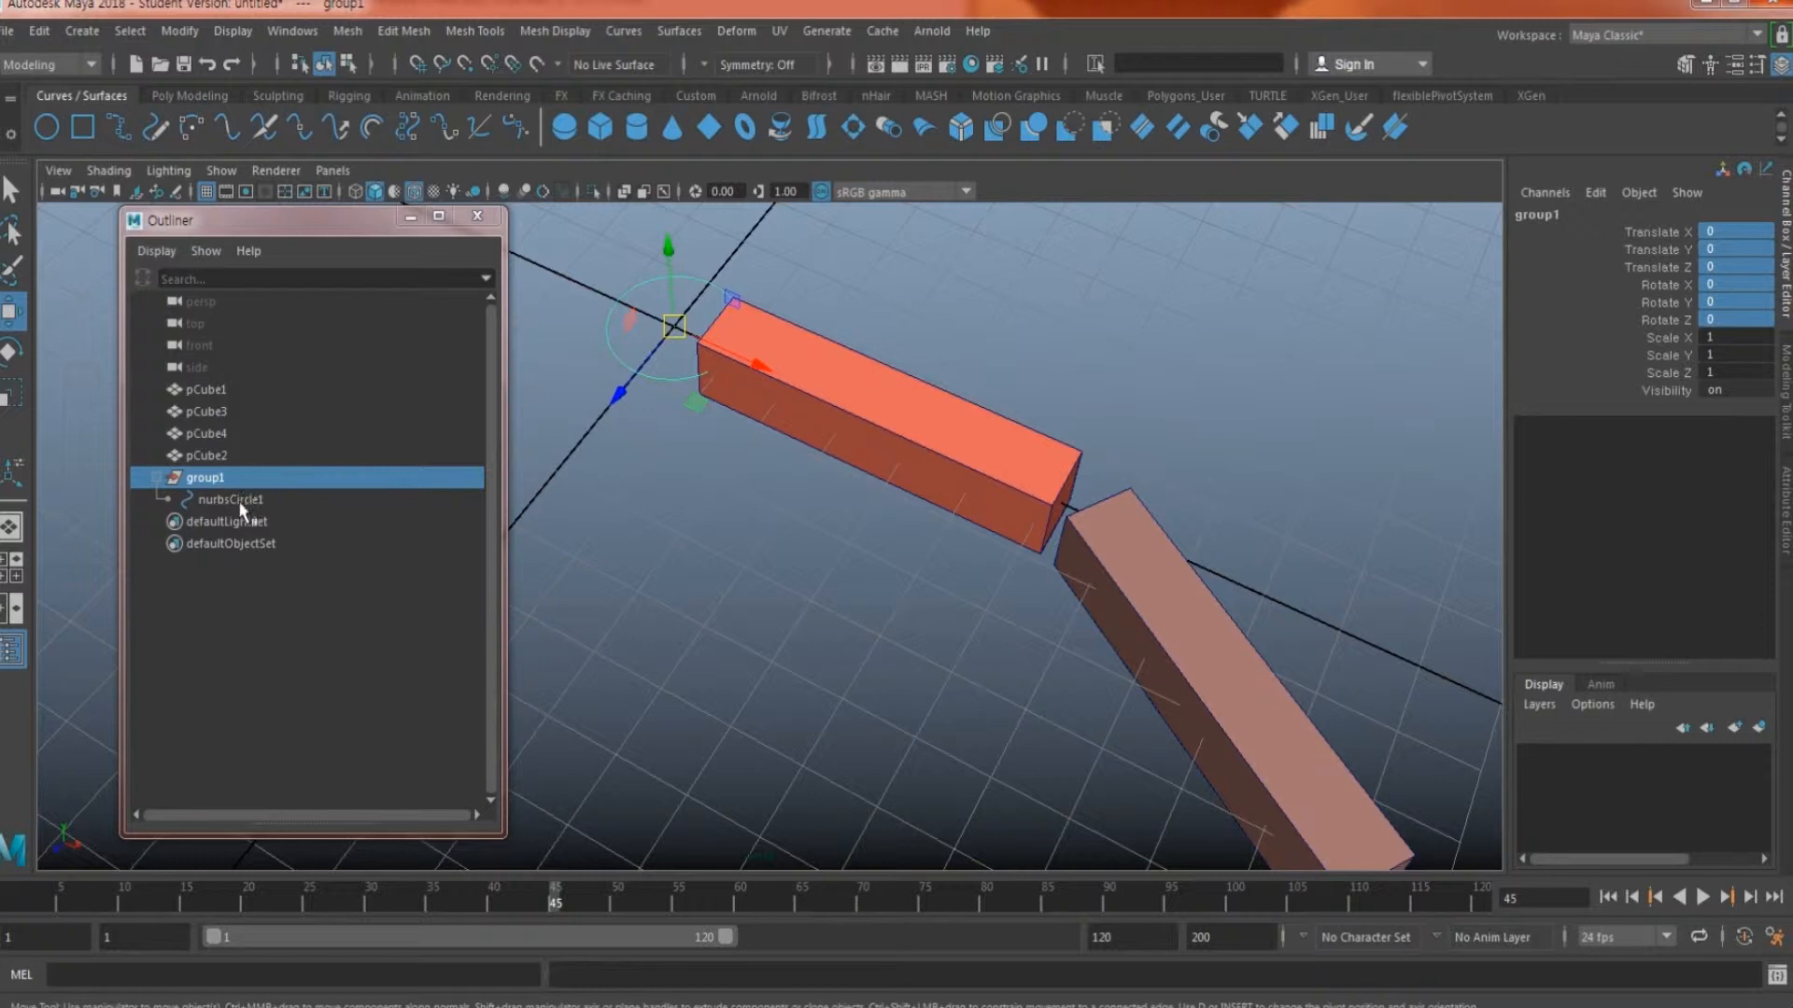
alt+drag(736, 489, 740, 523)
alt+middle_drag(740, 522, 701, 669)
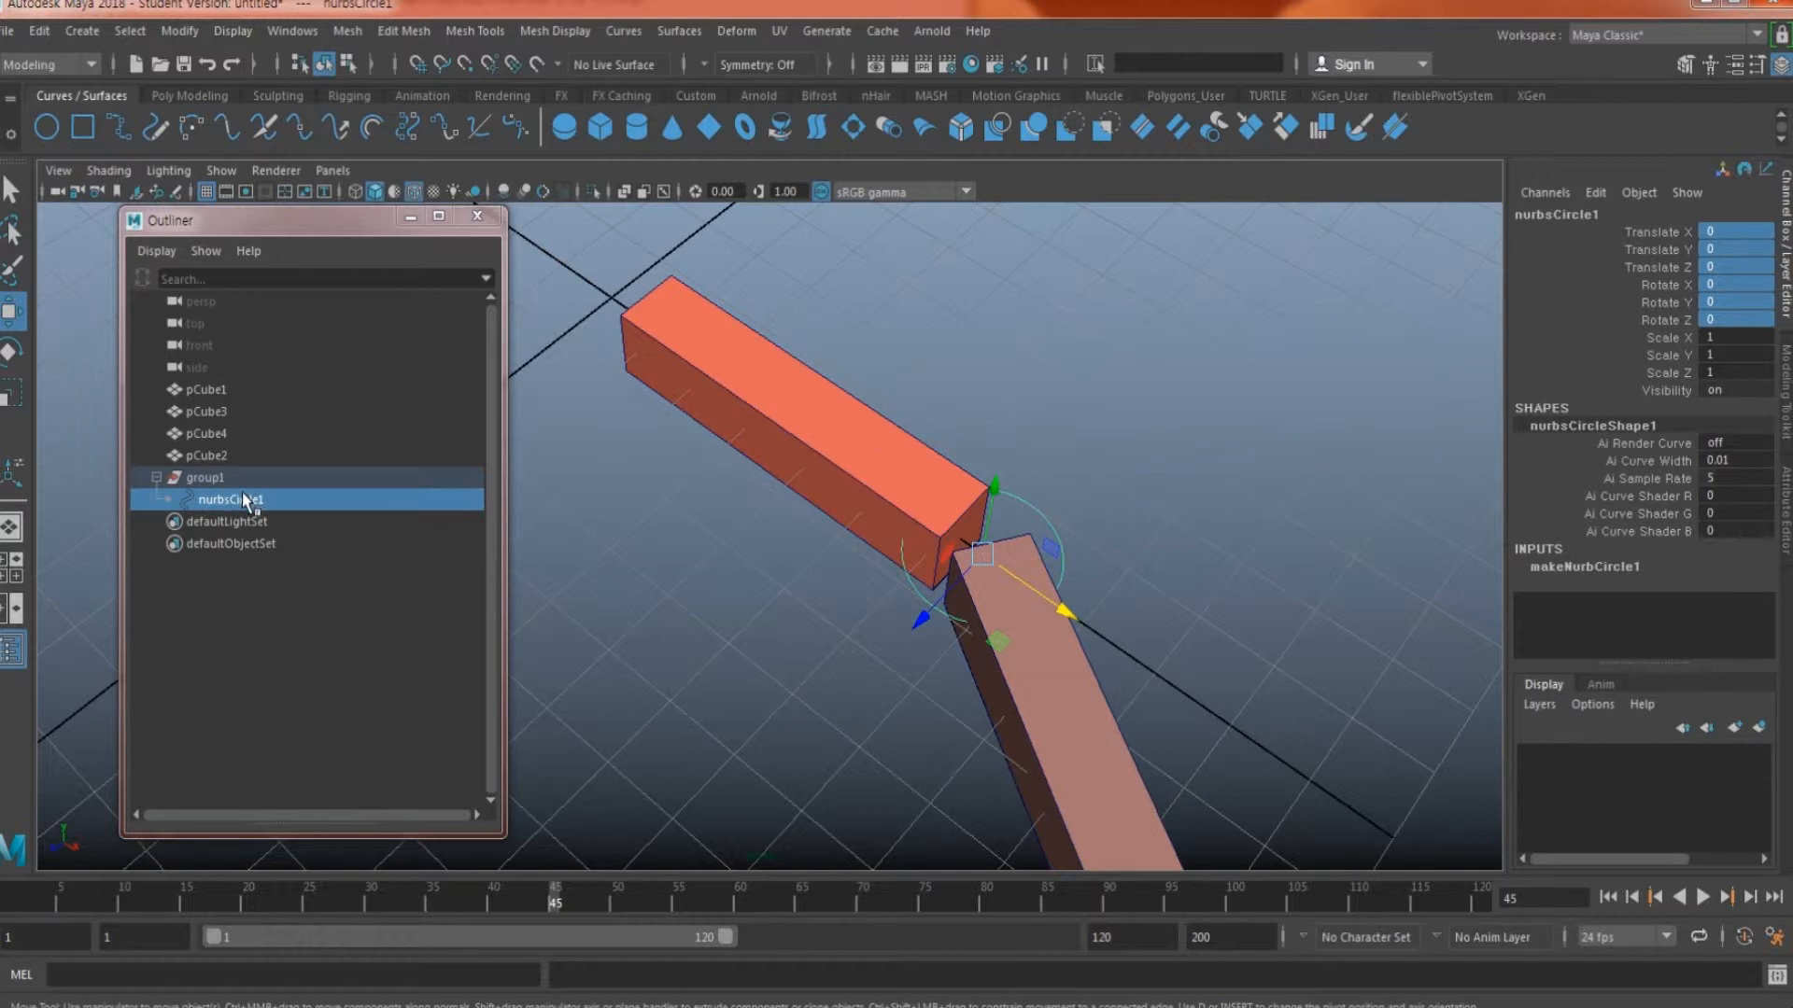
alt+drag(840, 654, 1088, 646)
key(space)
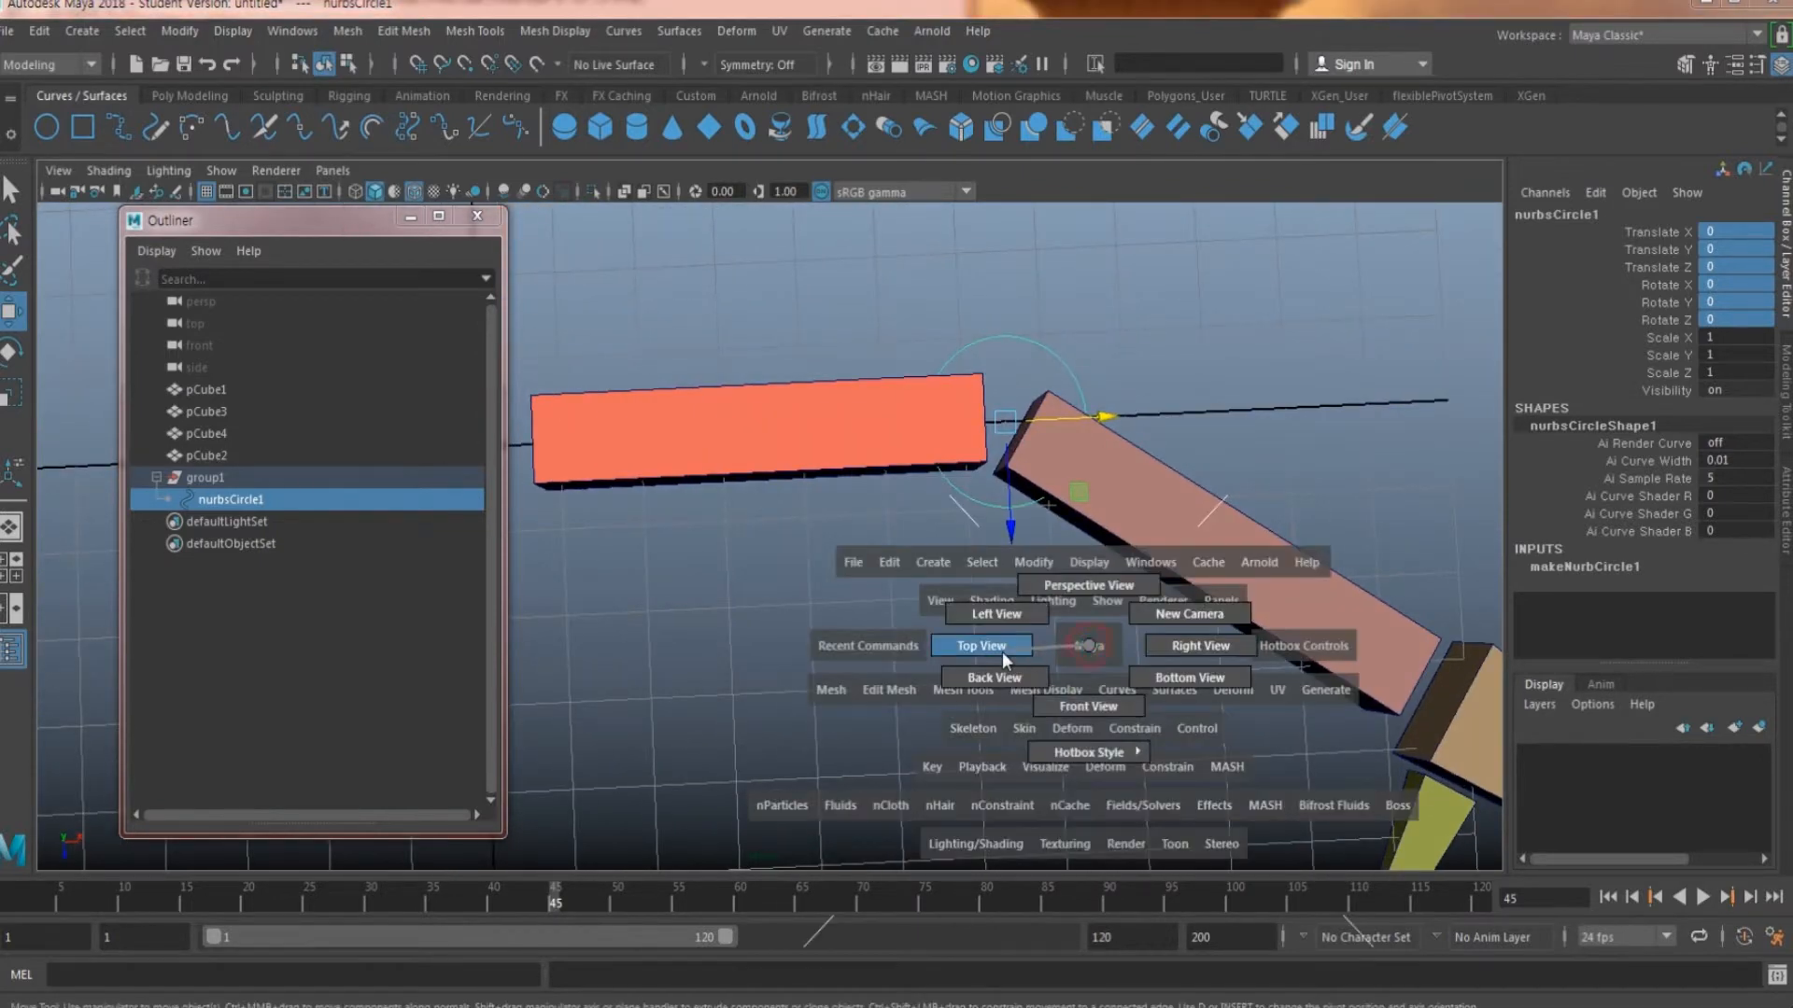
click(1002, 647)
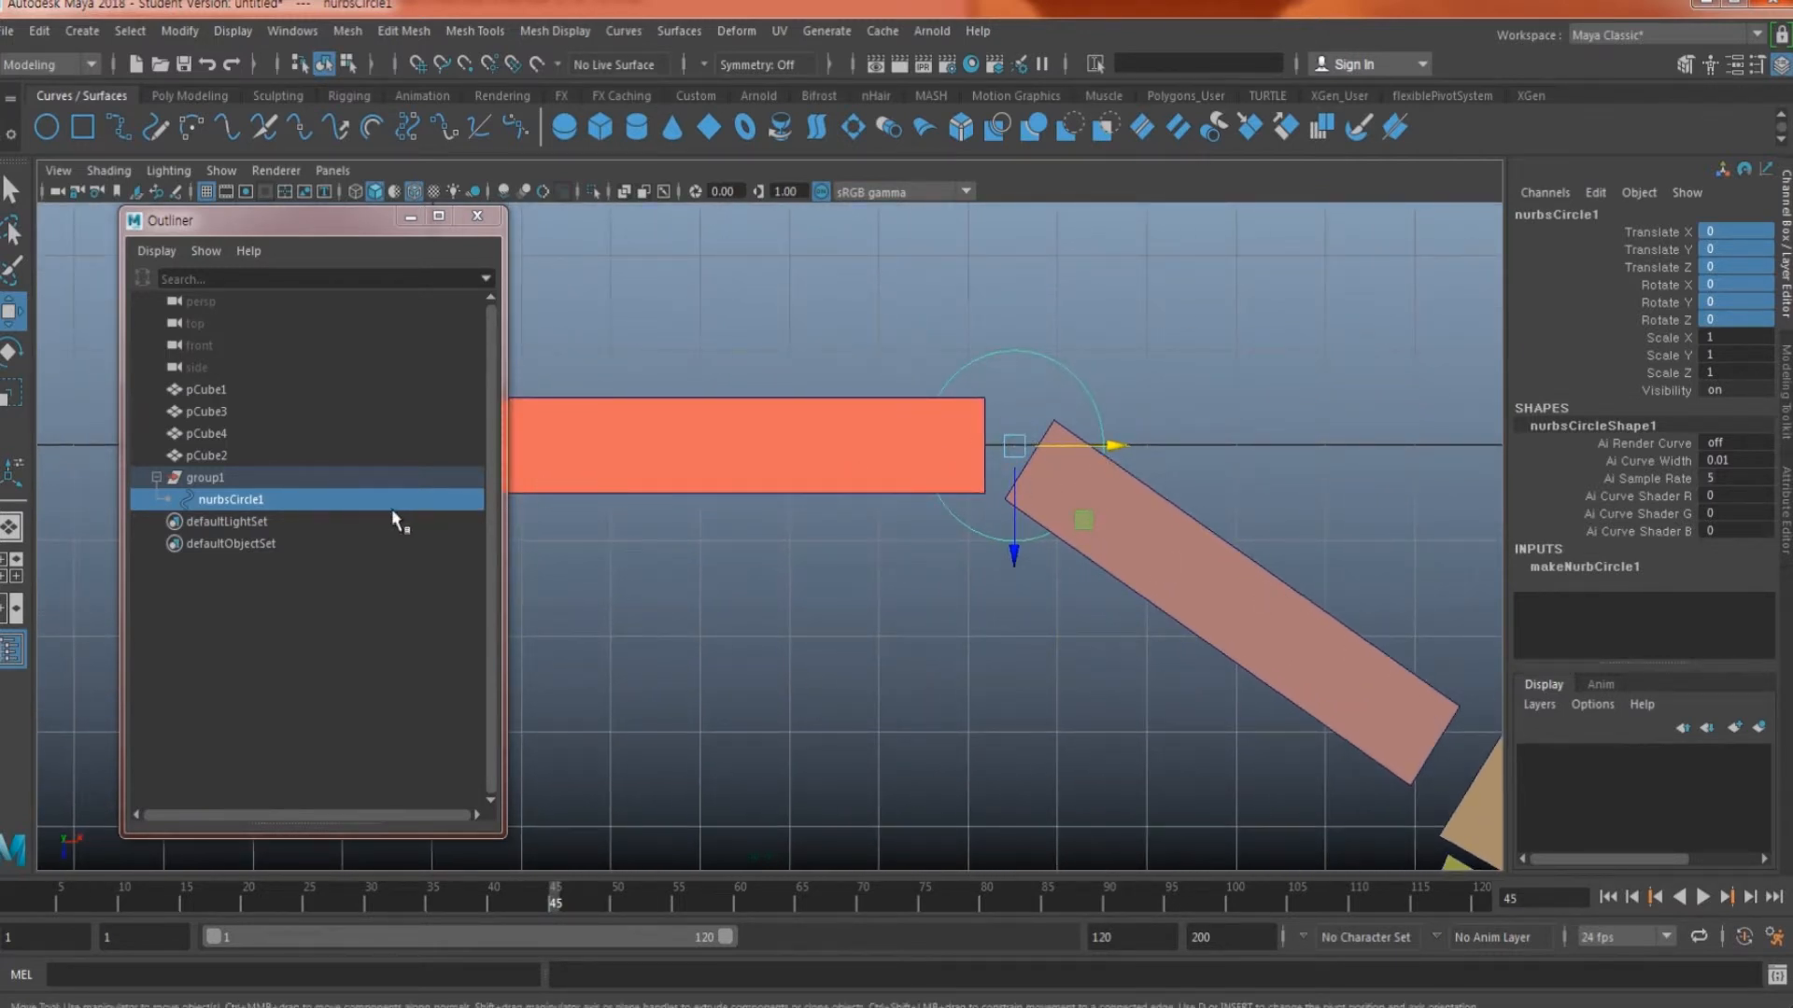
click(224, 478)
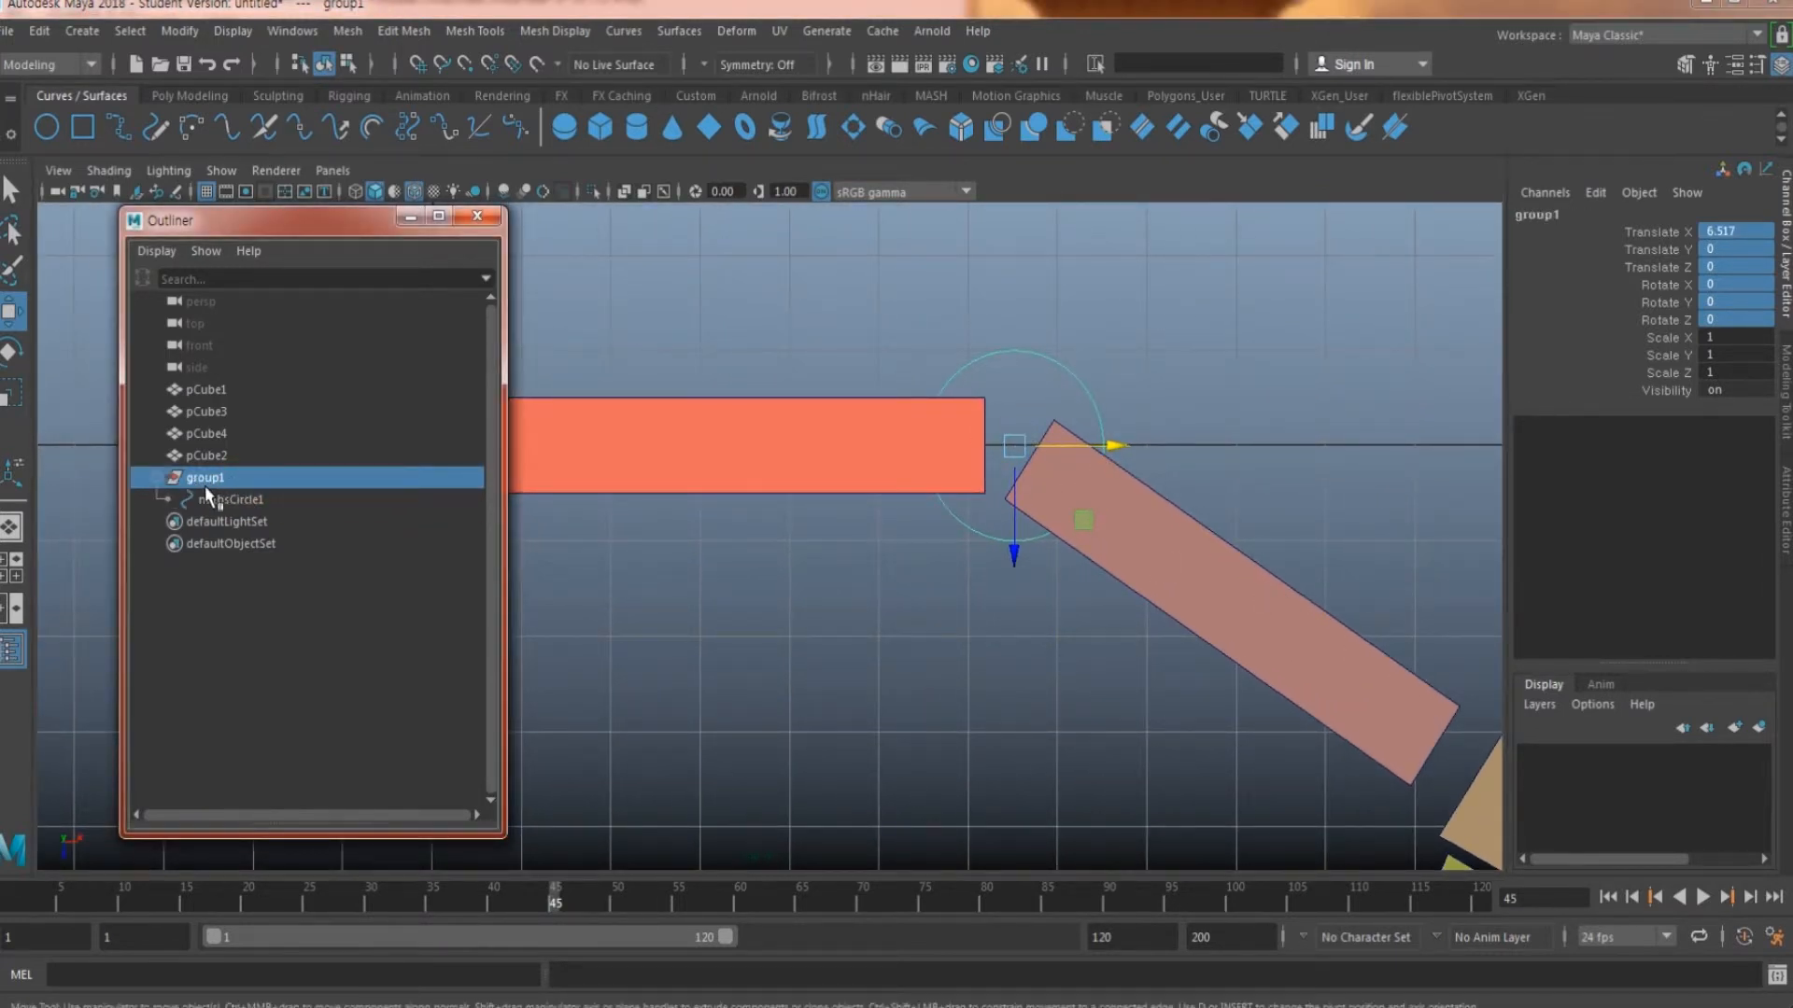
drag(1102, 438, 1112, 448)
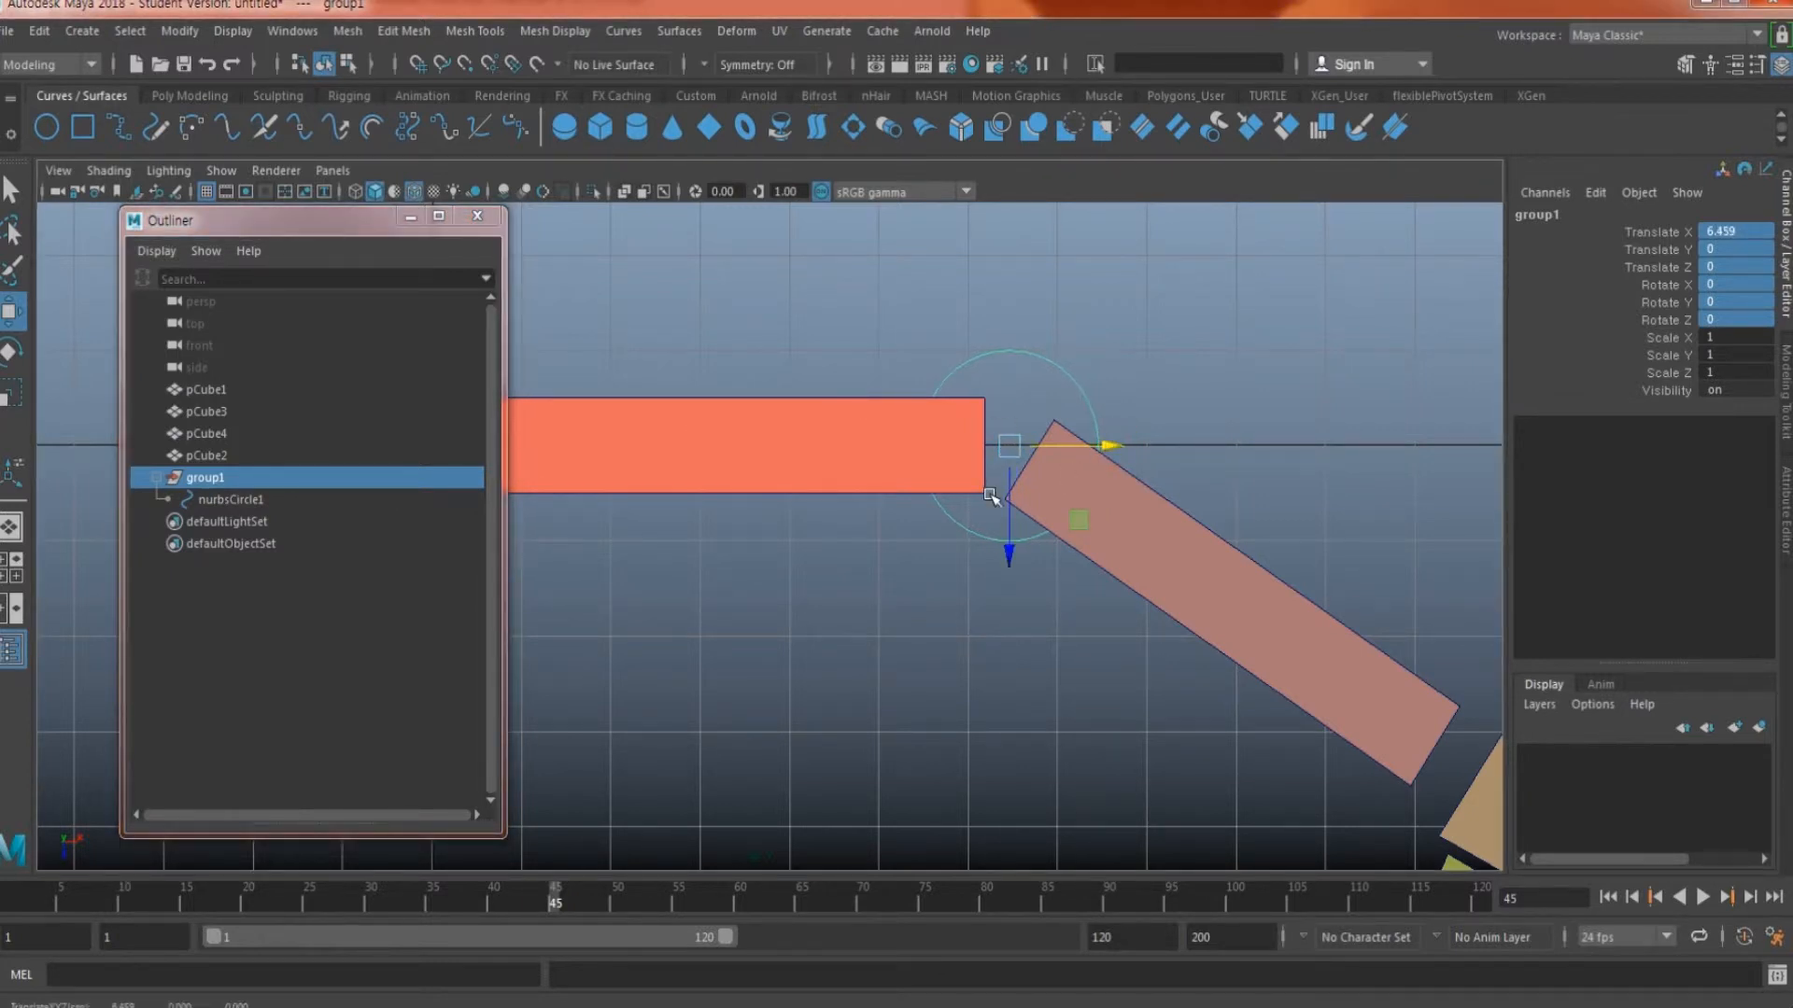
Step: Rotate group1 about Y to about -33.943 degrees so it aligns with the forearm block
key(e)
drag(1012, 533, 897, 515)
alt+middle_drag(1246, 623, 1106, 611)
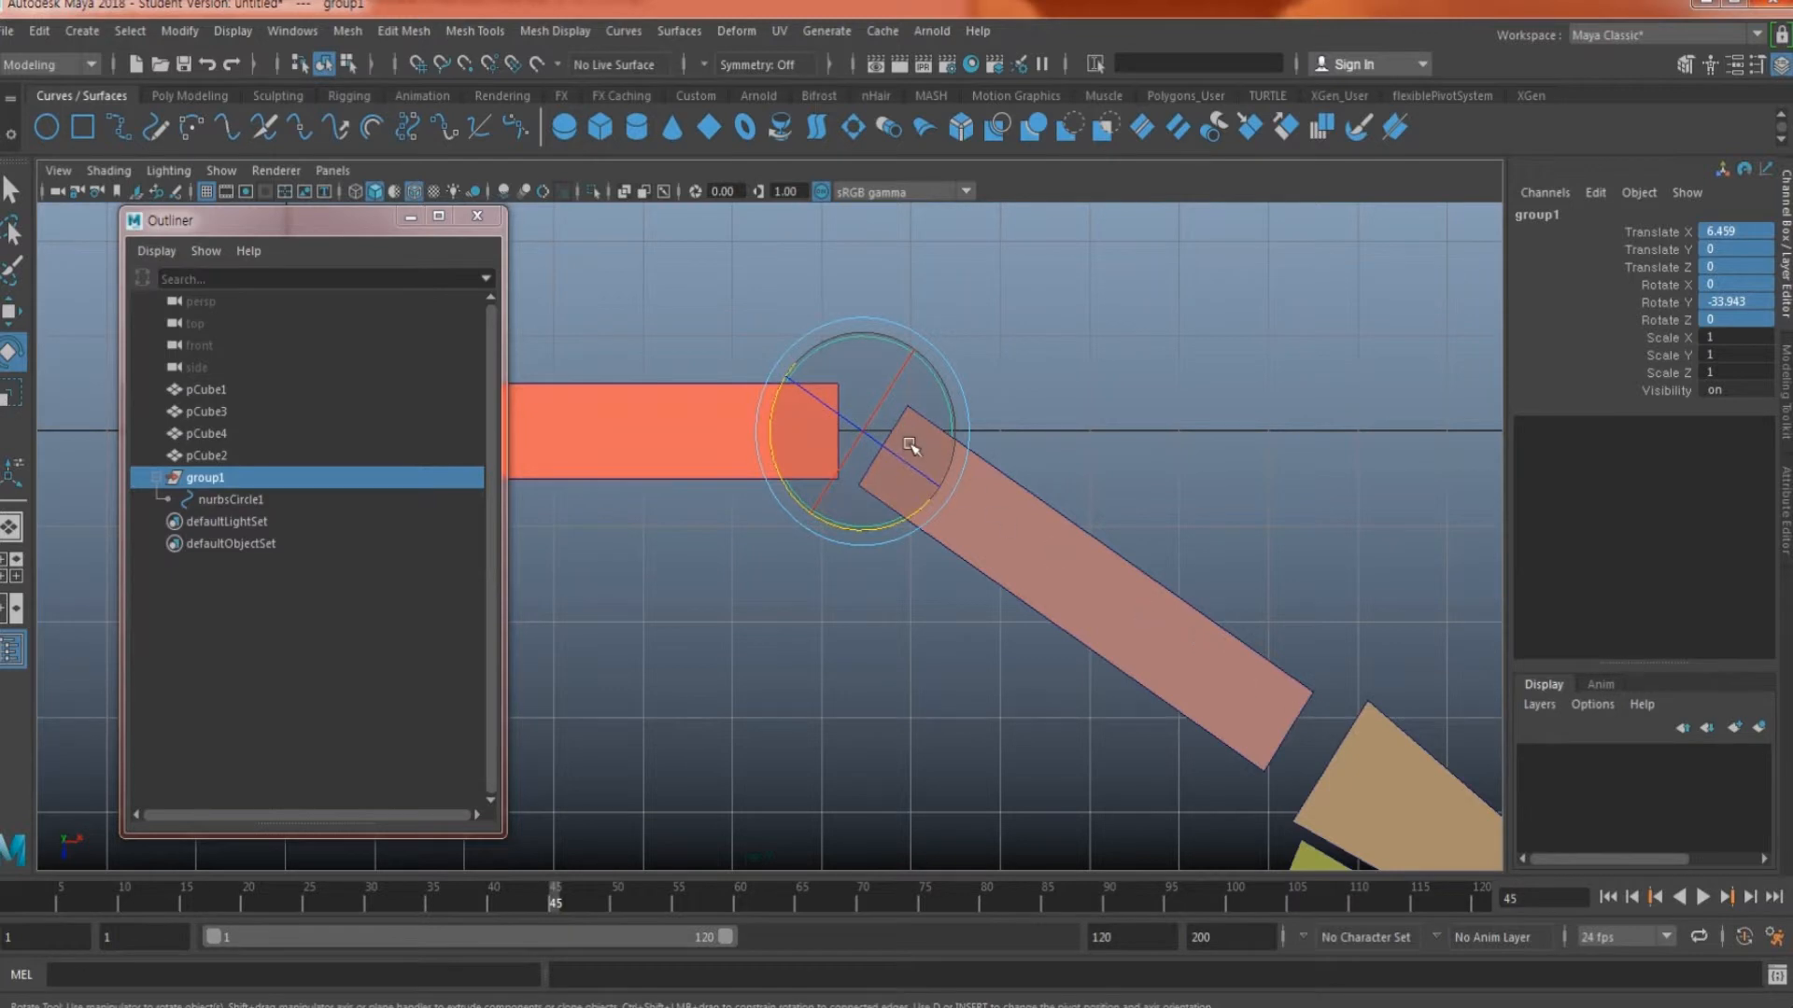
key(w)
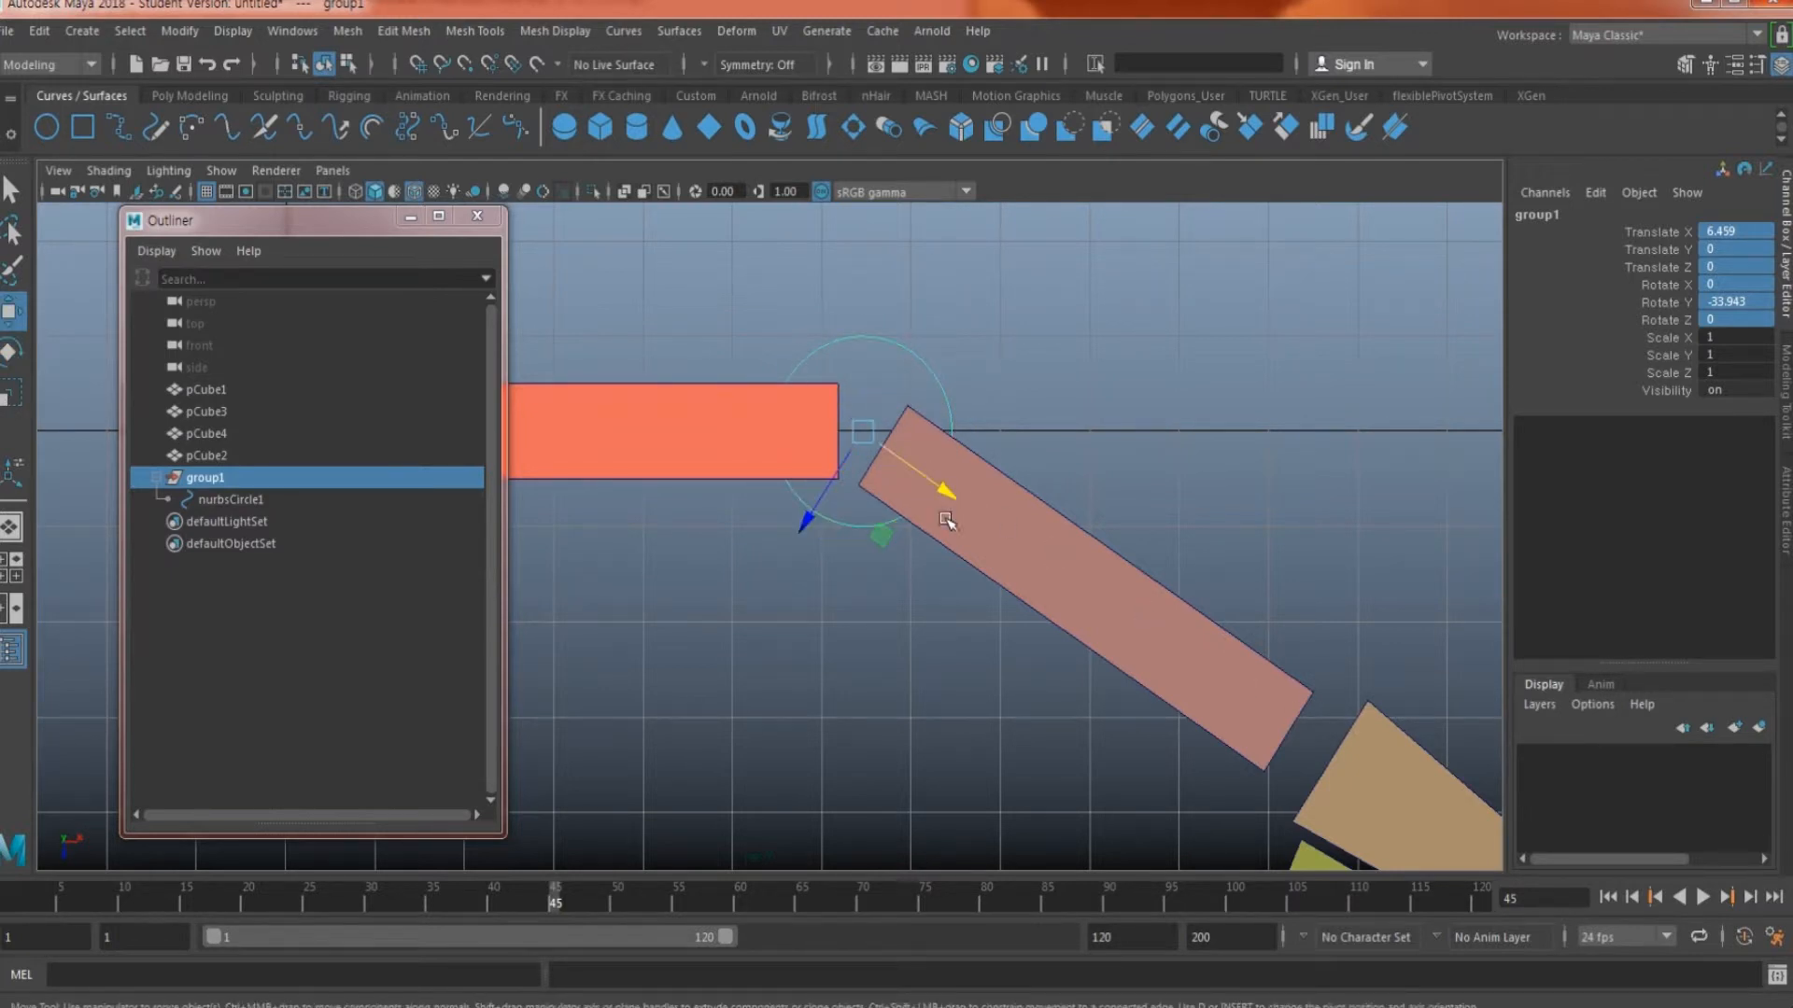
Step: Examine the arm blocks and the grouped elbow circle from several angles in the perspective view, with nothing selected
alt+middle_drag(943, 518, 1071, 522)
key(space)
drag(1071, 581, 1073, 515)
alt+middle_drag(1069, 523, 1105, 515)
alt+middle_drag(1091, 580, 1008, 581)
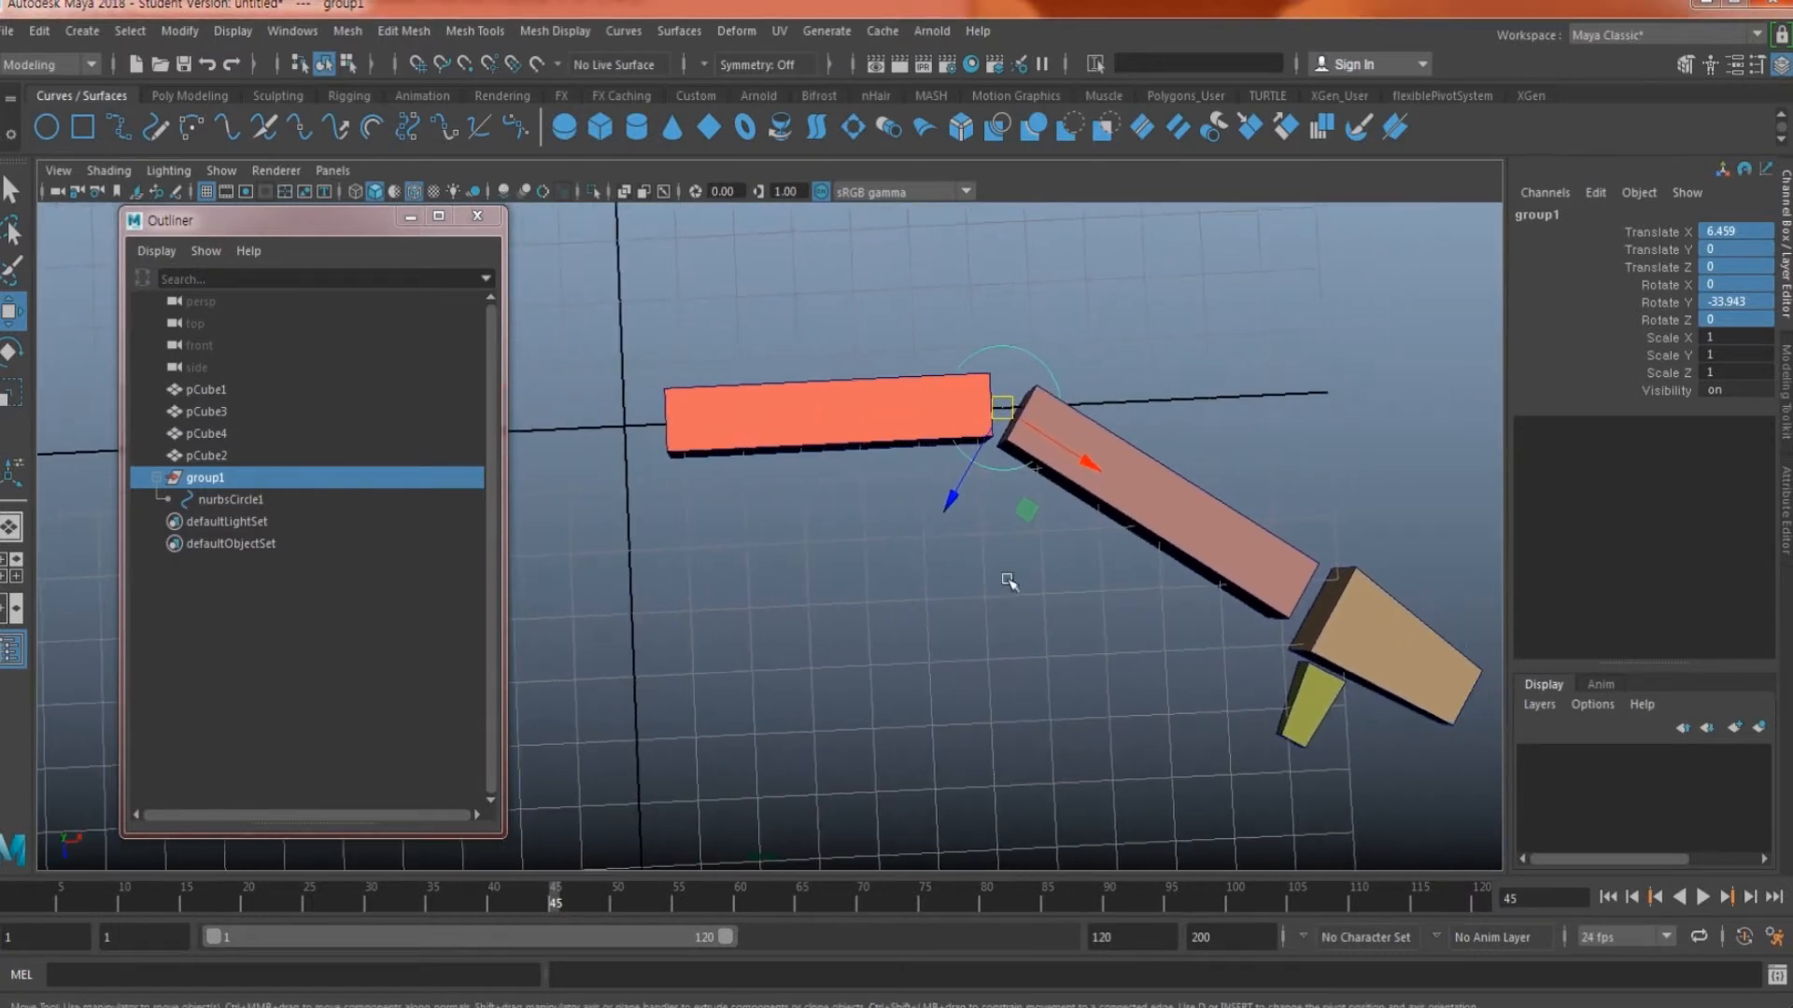
alt+drag(1008, 582, 933, 560)
alt+middle_drag(933, 560, 1100, 441)
alt+drag(1036, 524, 1021, 521)
click(920, 482)
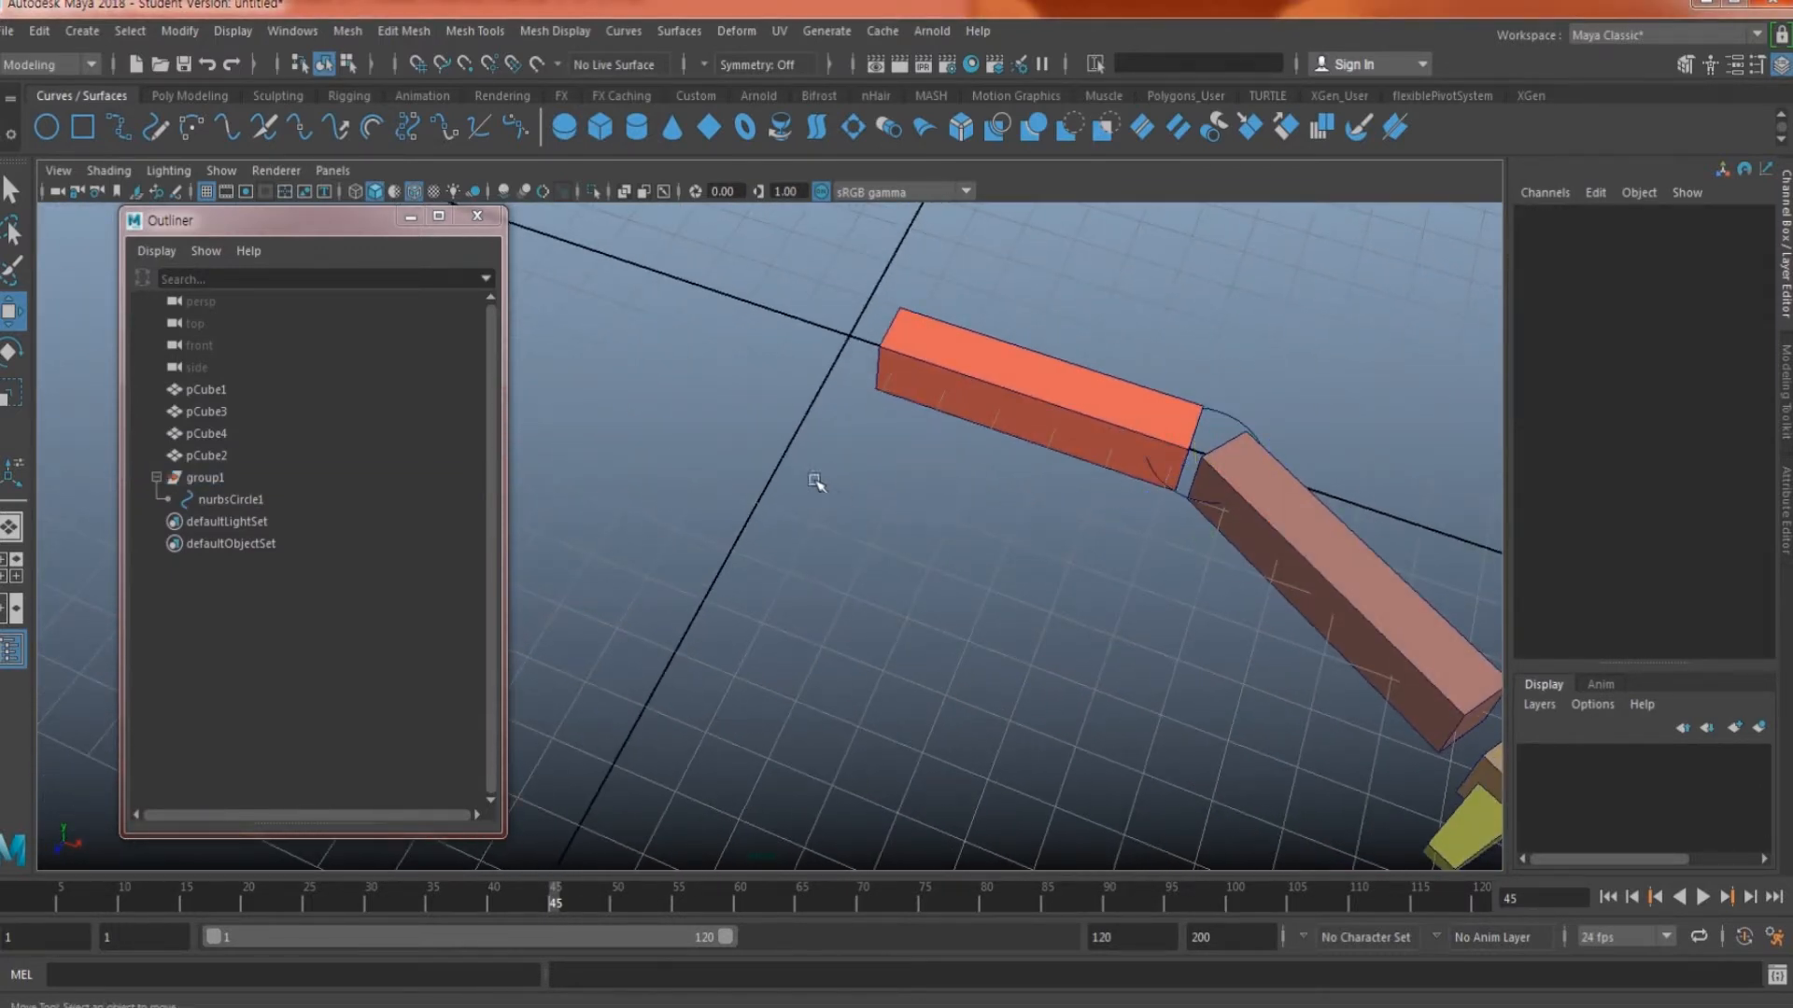
alt+drag(776, 452, 848, 452)
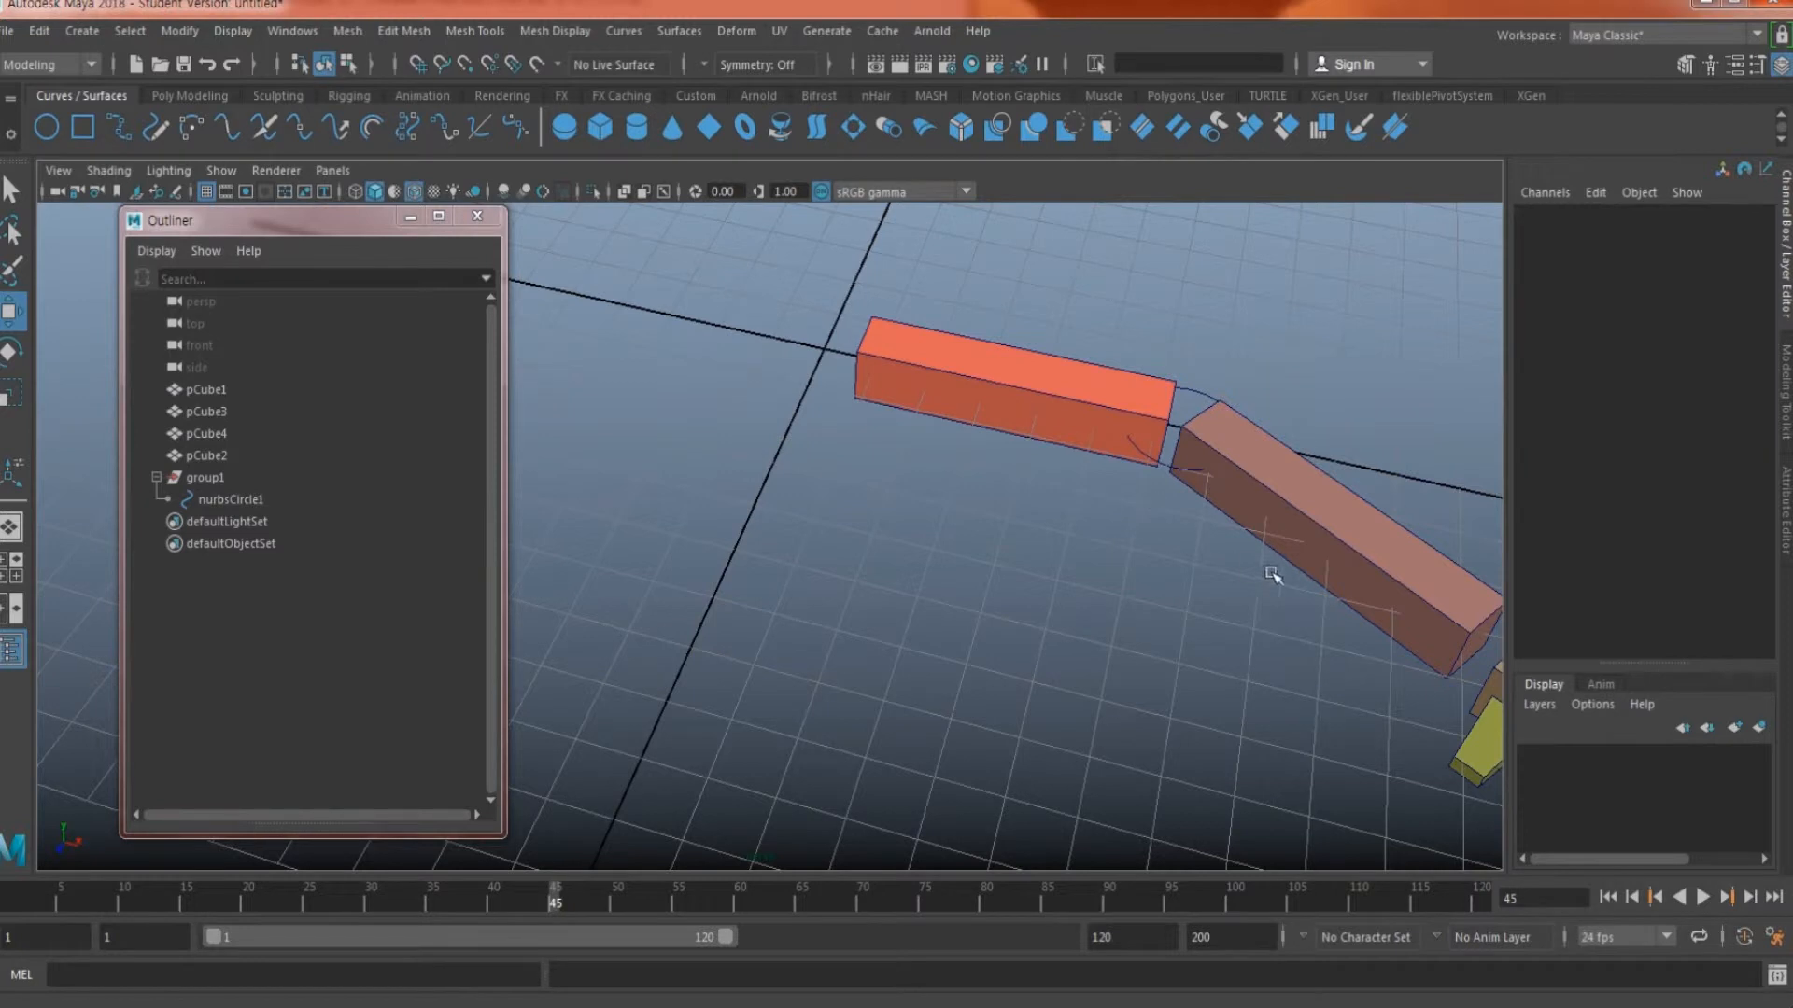
scroll(1272, 575, down, 2)
alt+middle_drag(1271, 575, 1116, 573)
alt+drag(1045, 594, 1048, 612)
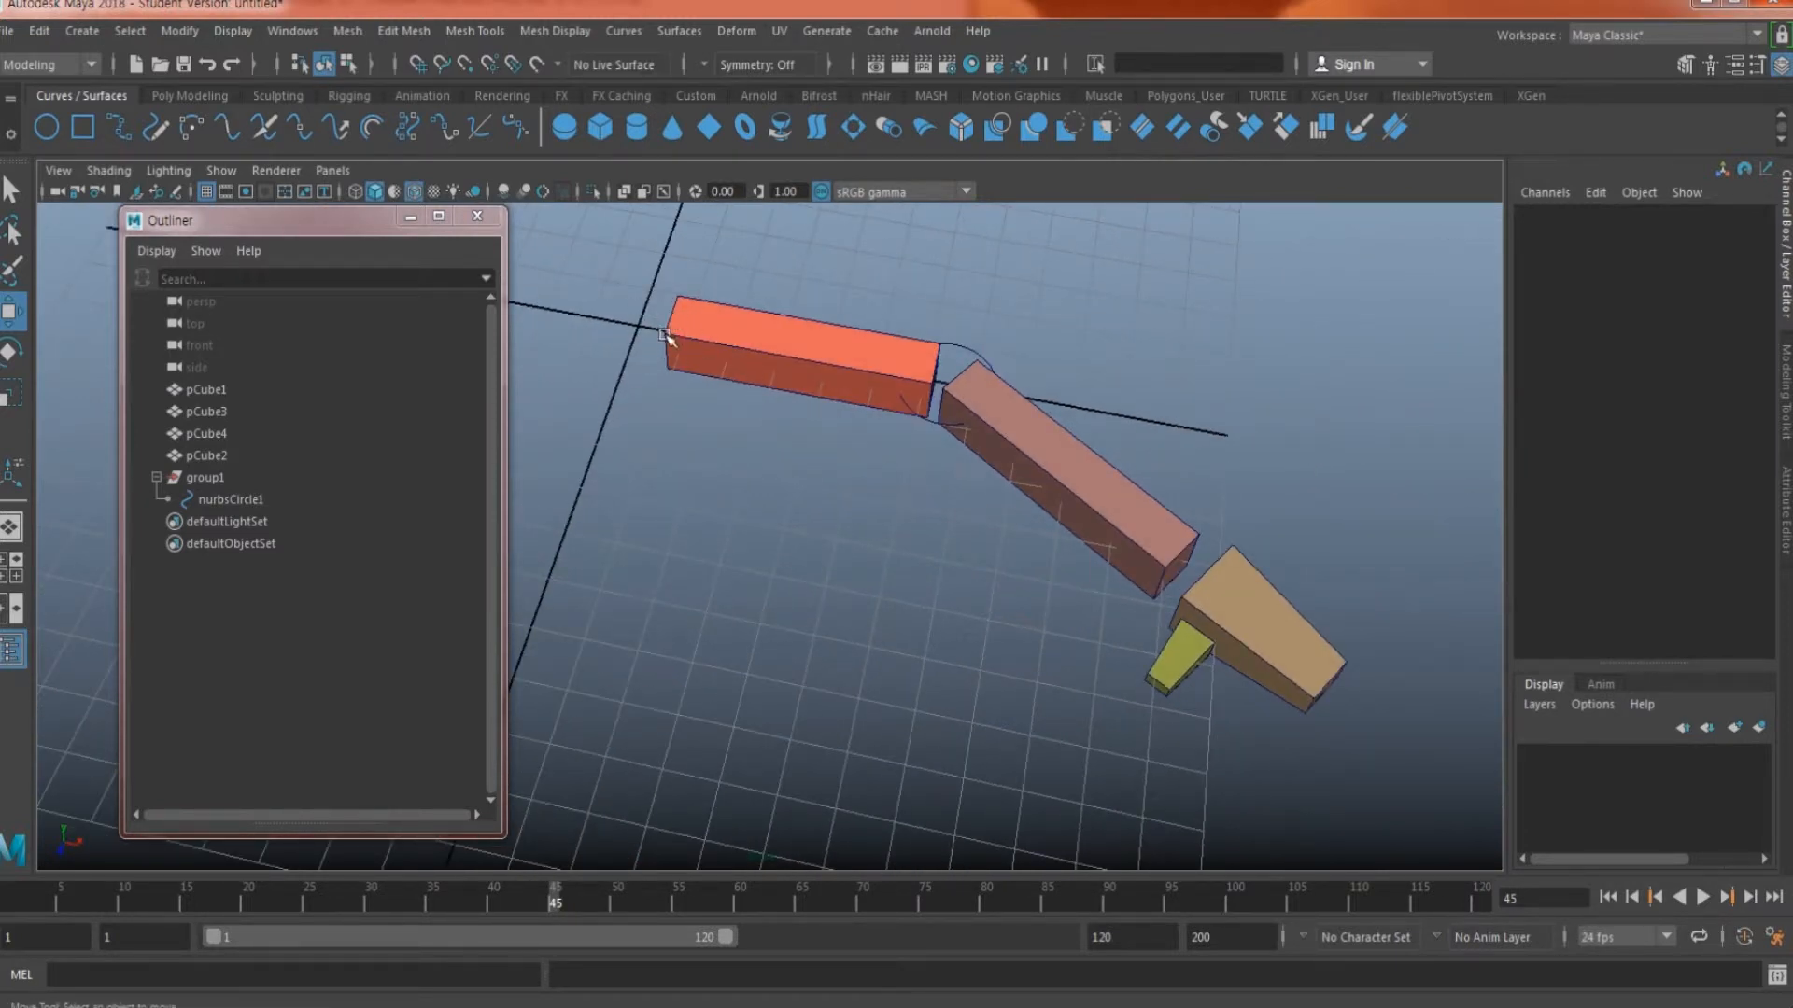
alt+drag(1201, 642, 788, 532)
Step: Duplicate group1 and set the copy's Rotate Y to 0
click(206, 478)
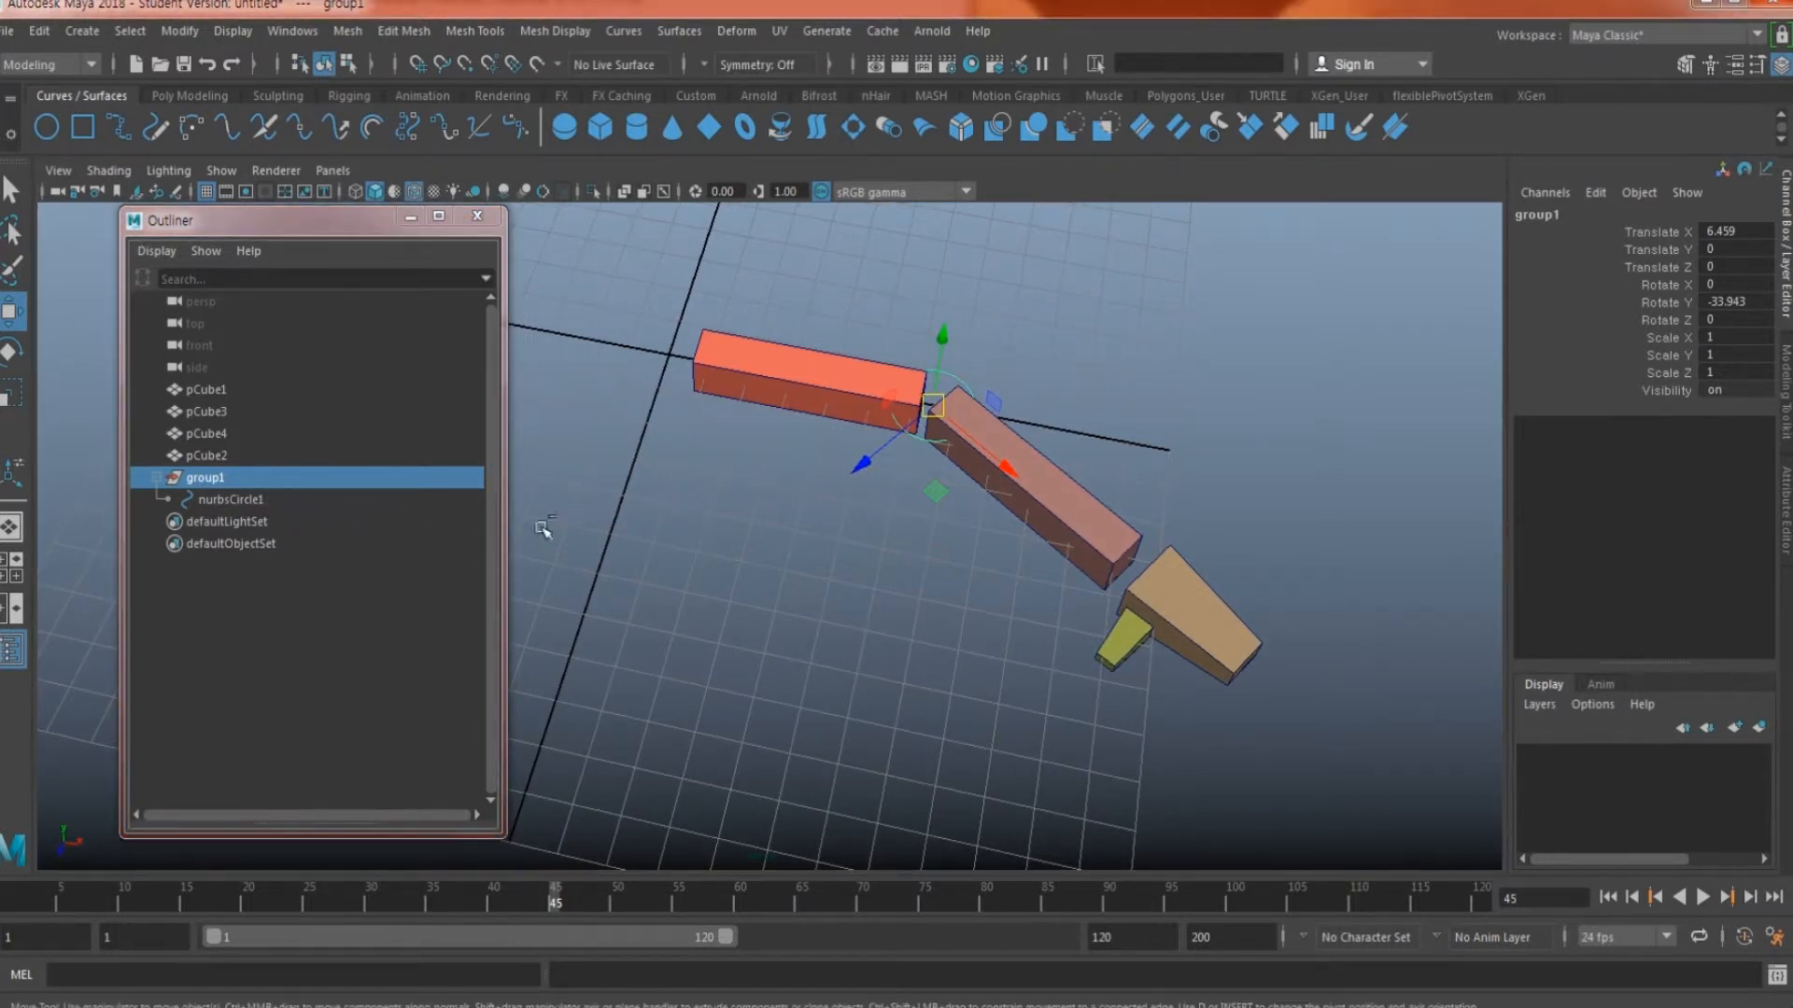
key(ctrl+d)
alt+drag(952, 493, 948, 502)
double_click(1753, 300)
text(0)
key(Return)
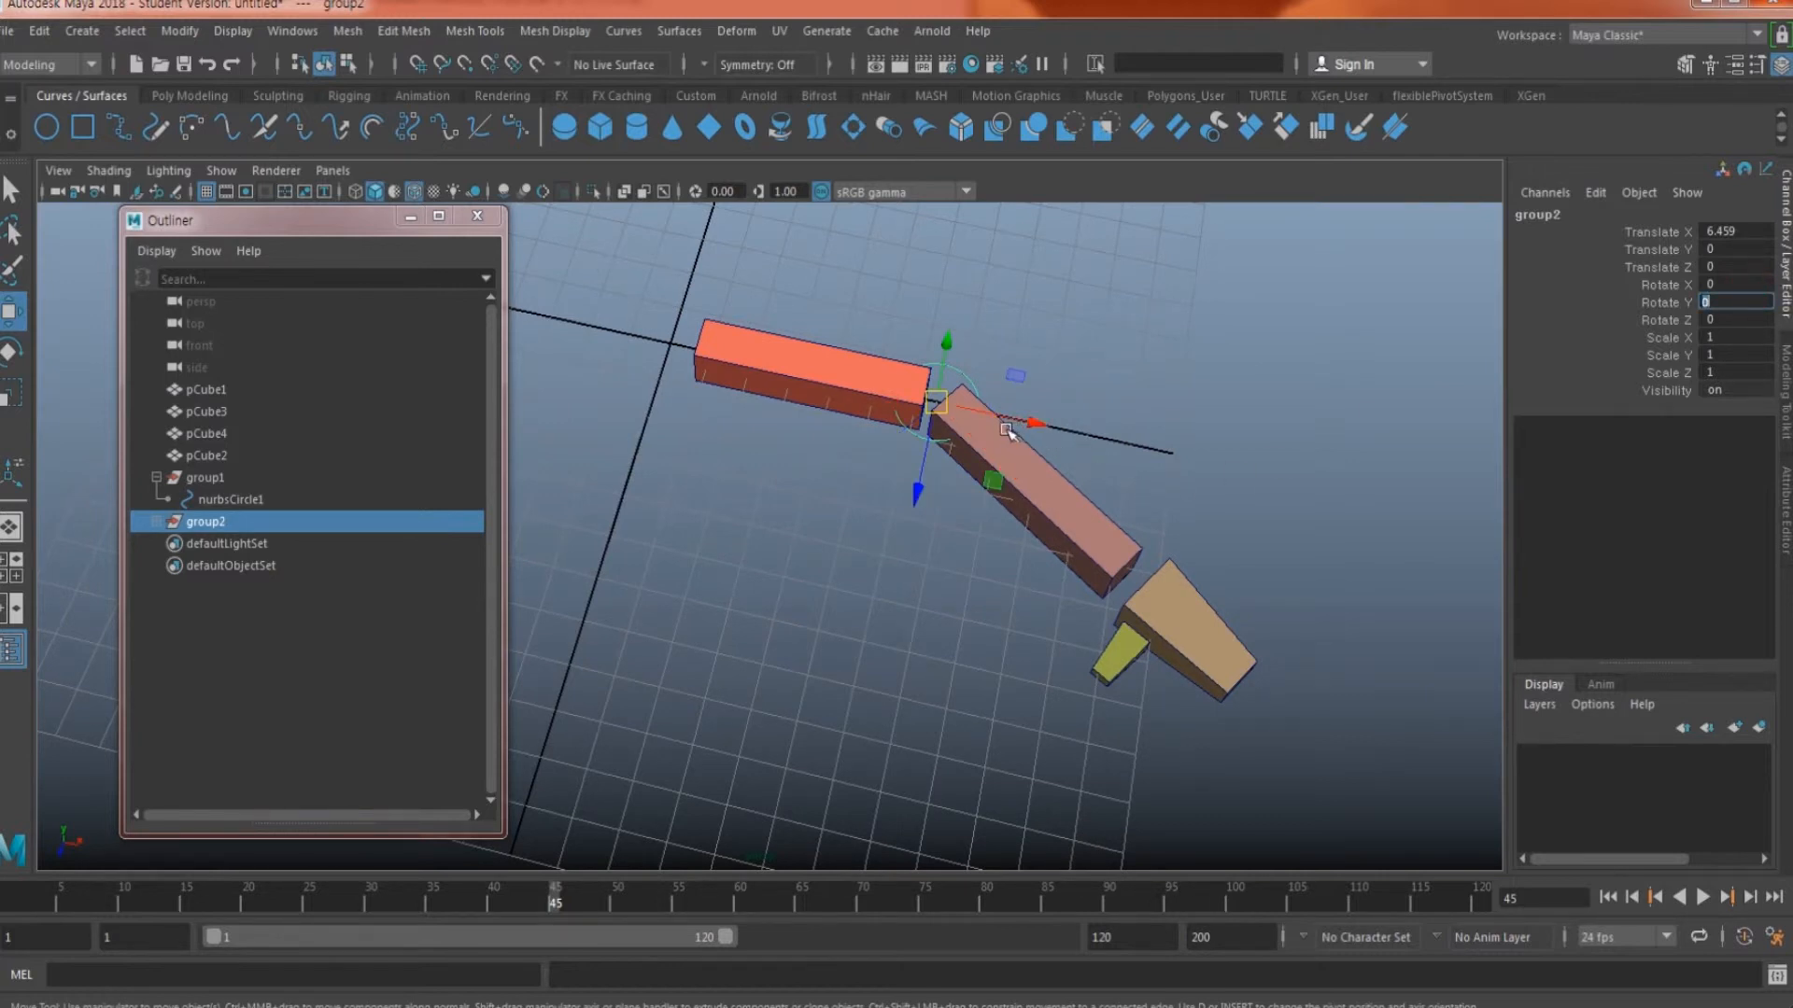
Step: Move the duplicated group2 along X to the shoulder end of the upper arm block, at about Translate X 0.508
drag(1032, 423, 782, 467)
alt+middle_drag(782, 408, 830, 413)
drag(820, 367, 829, 370)
alt+drag(840, 477, 836, 424)
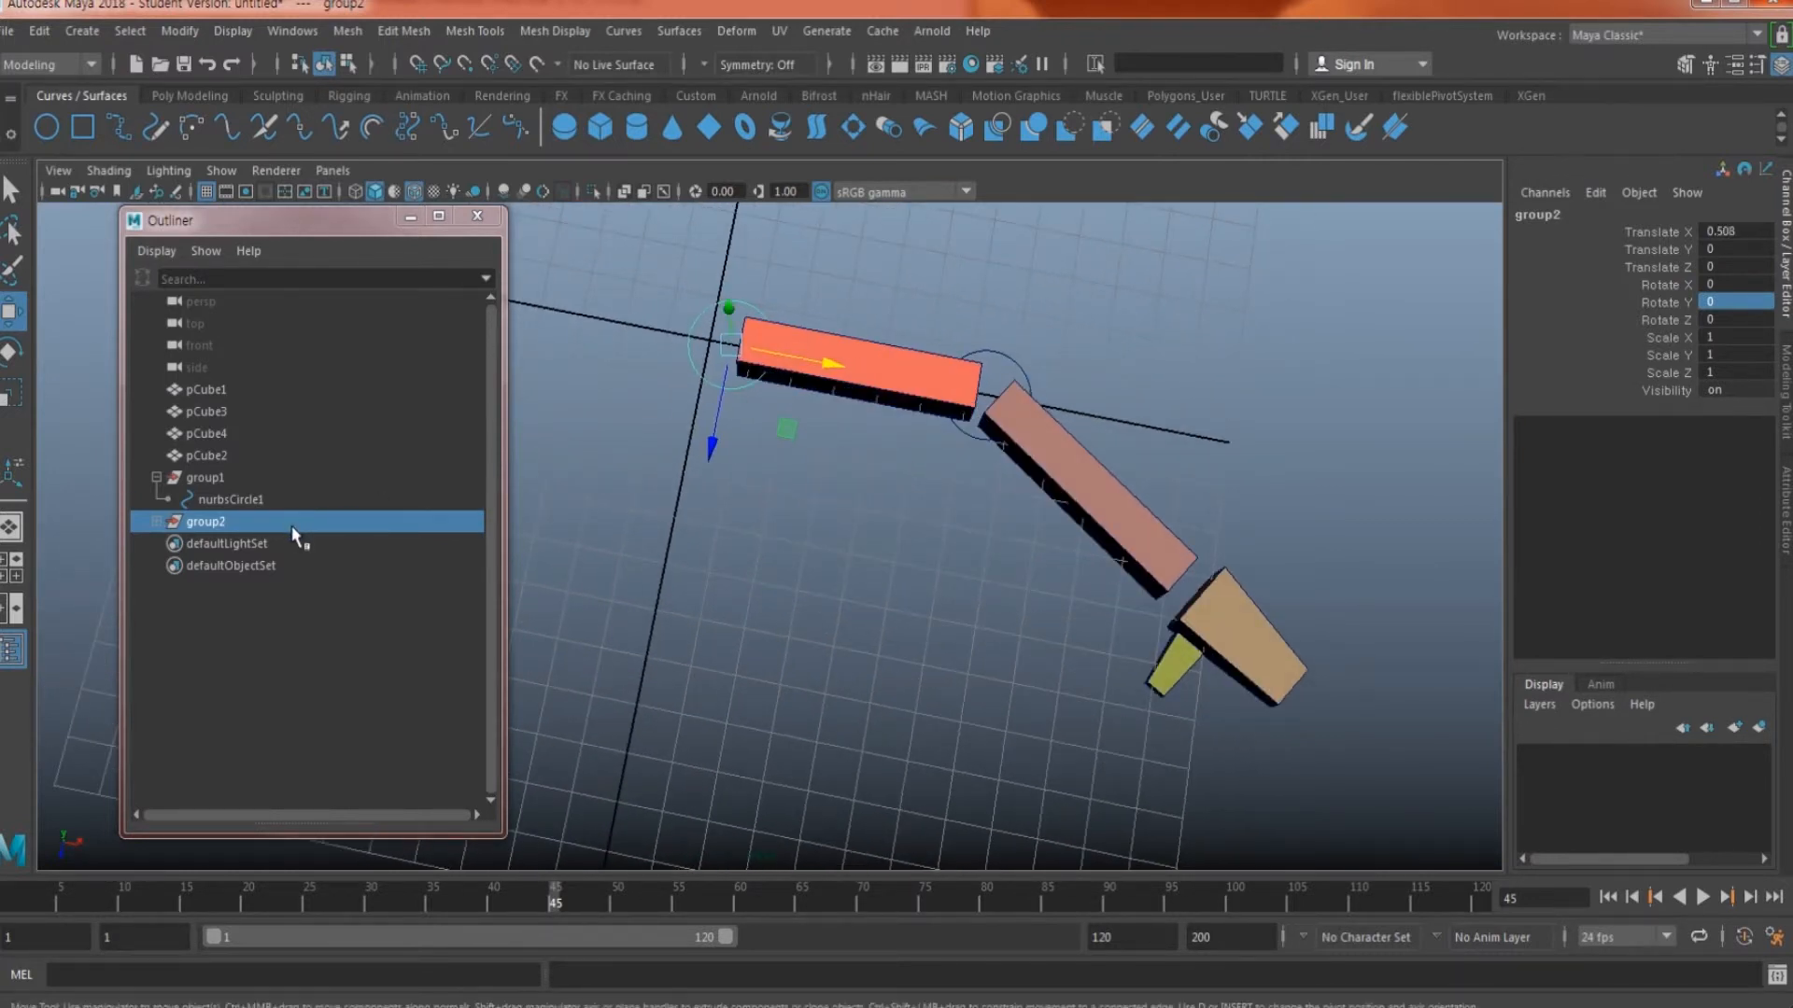
Step: Try placing a duplicate of group2 at the wrist, and delete the copy
key(ctrl+d)
drag(787, 429, 1243, 674)
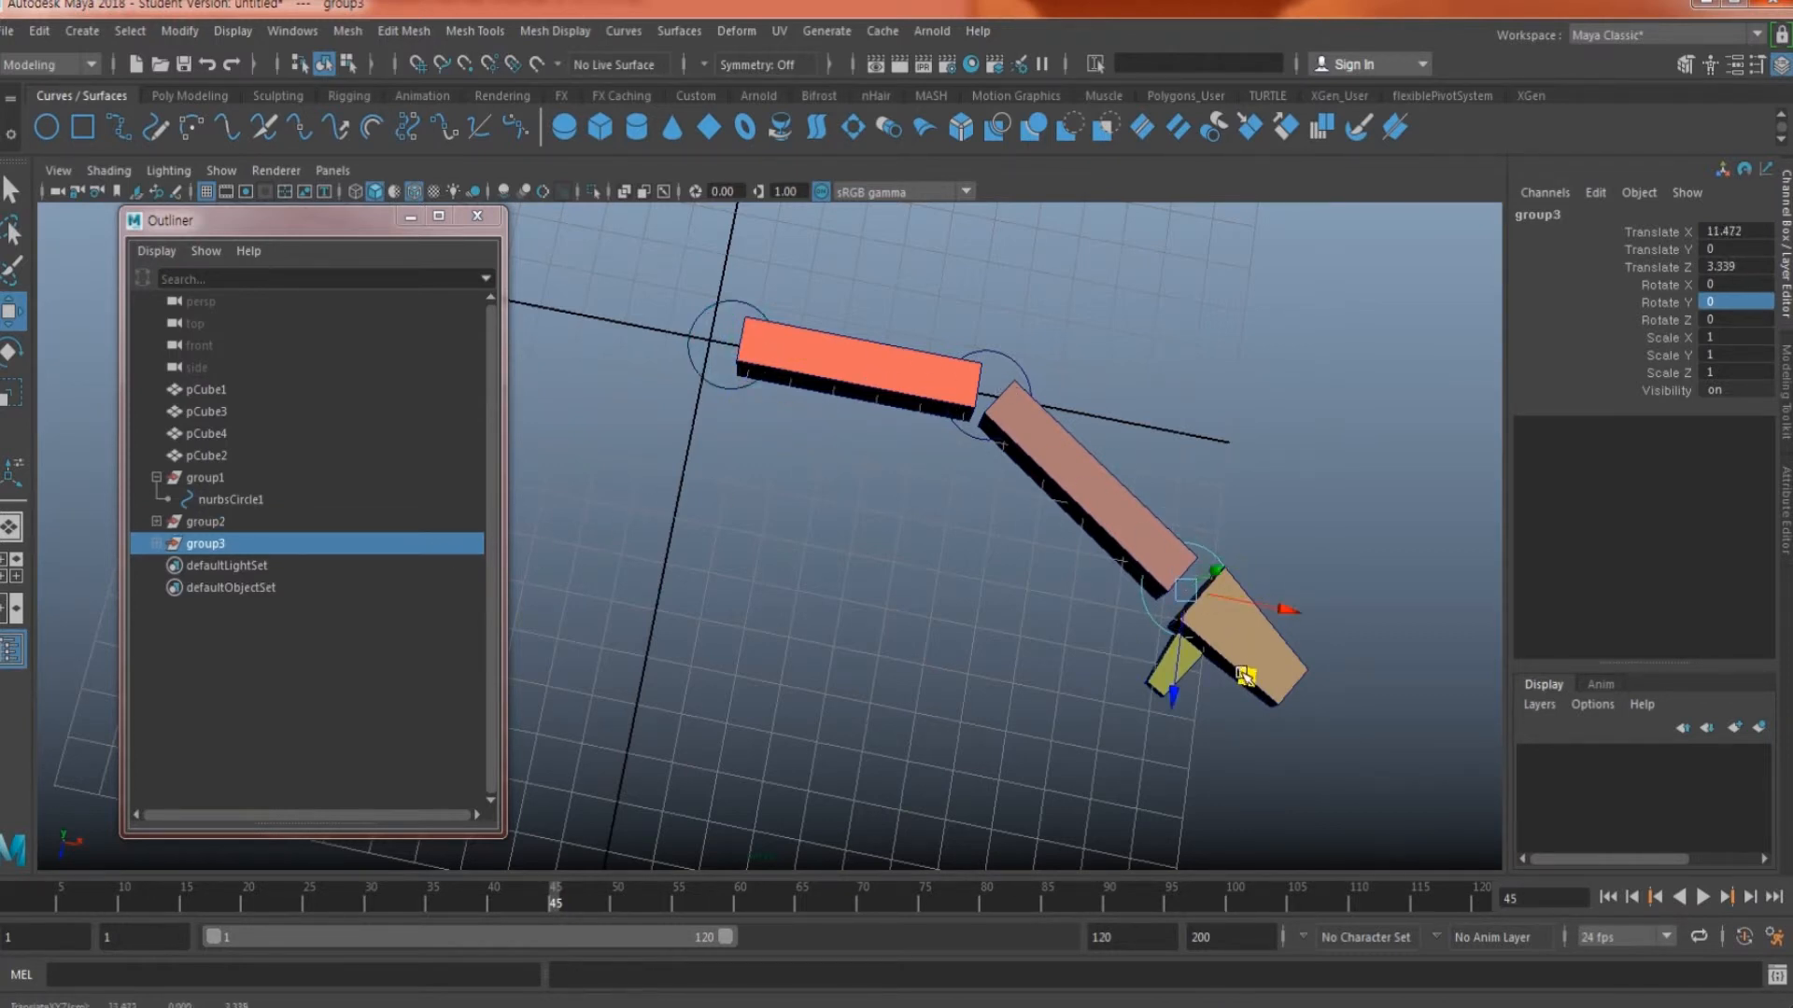
alt+middle_drag(1277, 676, 1043, 596)
scroll(1048, 595, up, 3)
alt+drag(1092, 596, 1036, 624)
alt+middle_drag(858, 480, 950, 682)
click(240, 525)
click(237, 539)
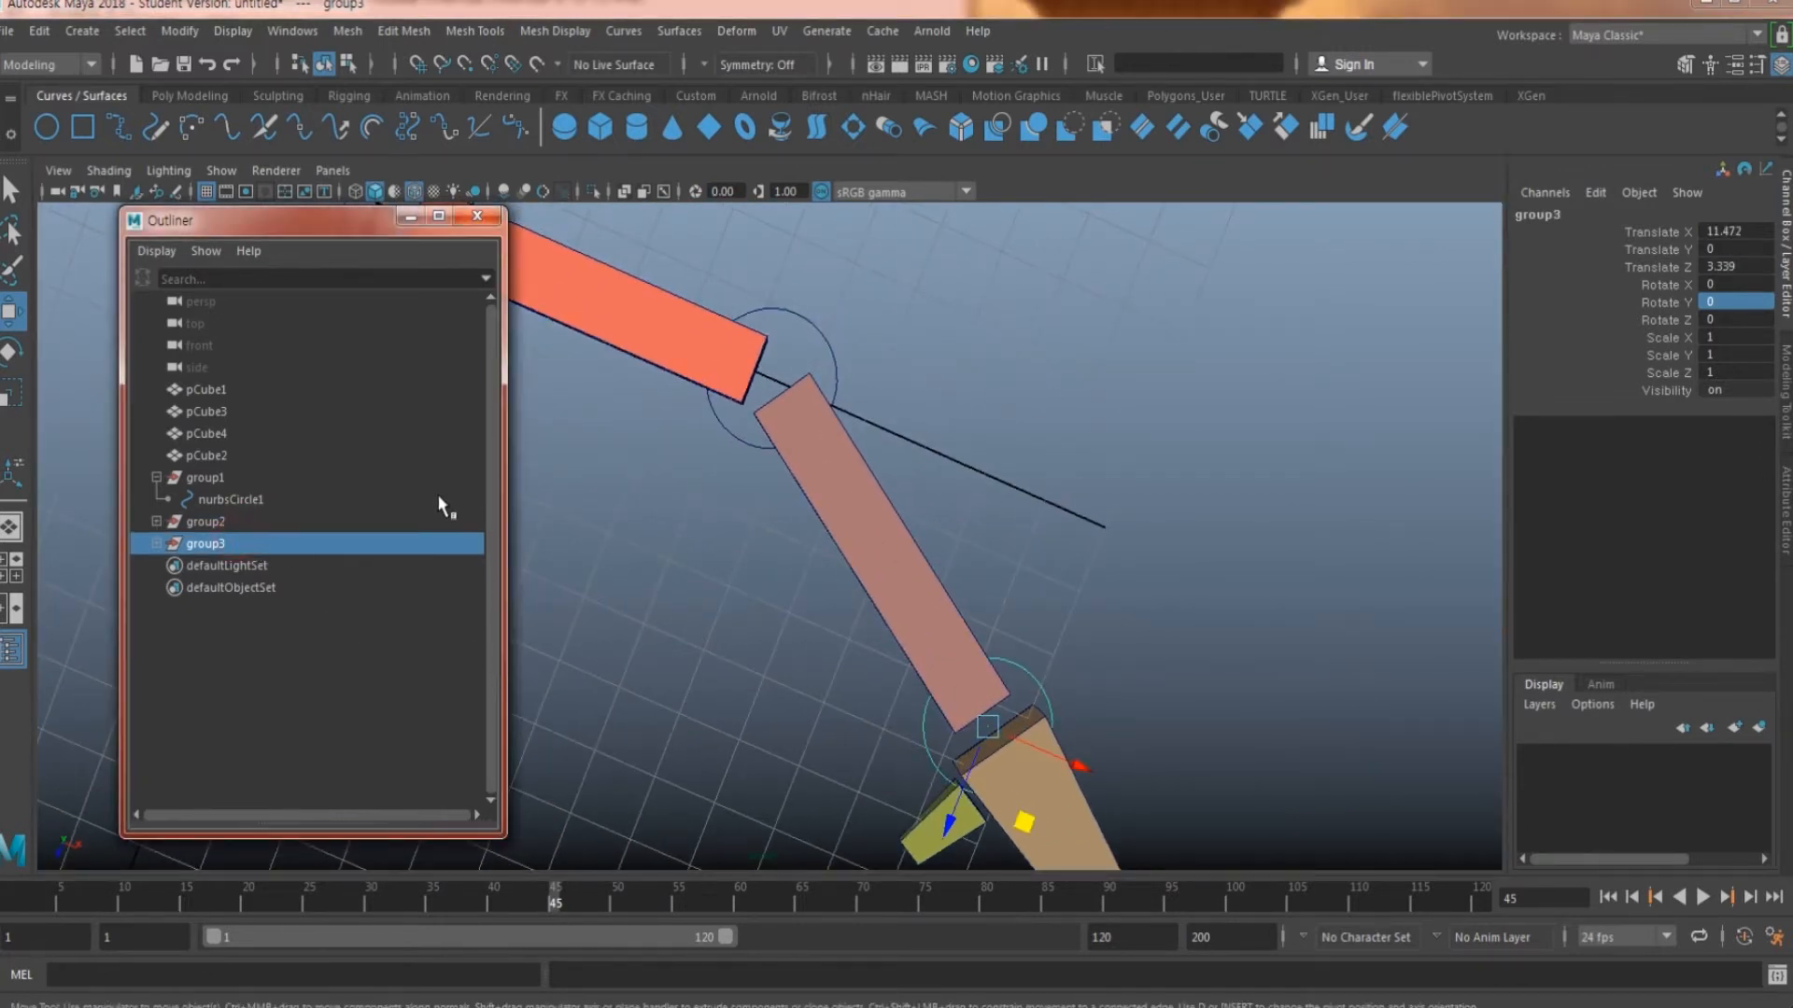
key(Delete)
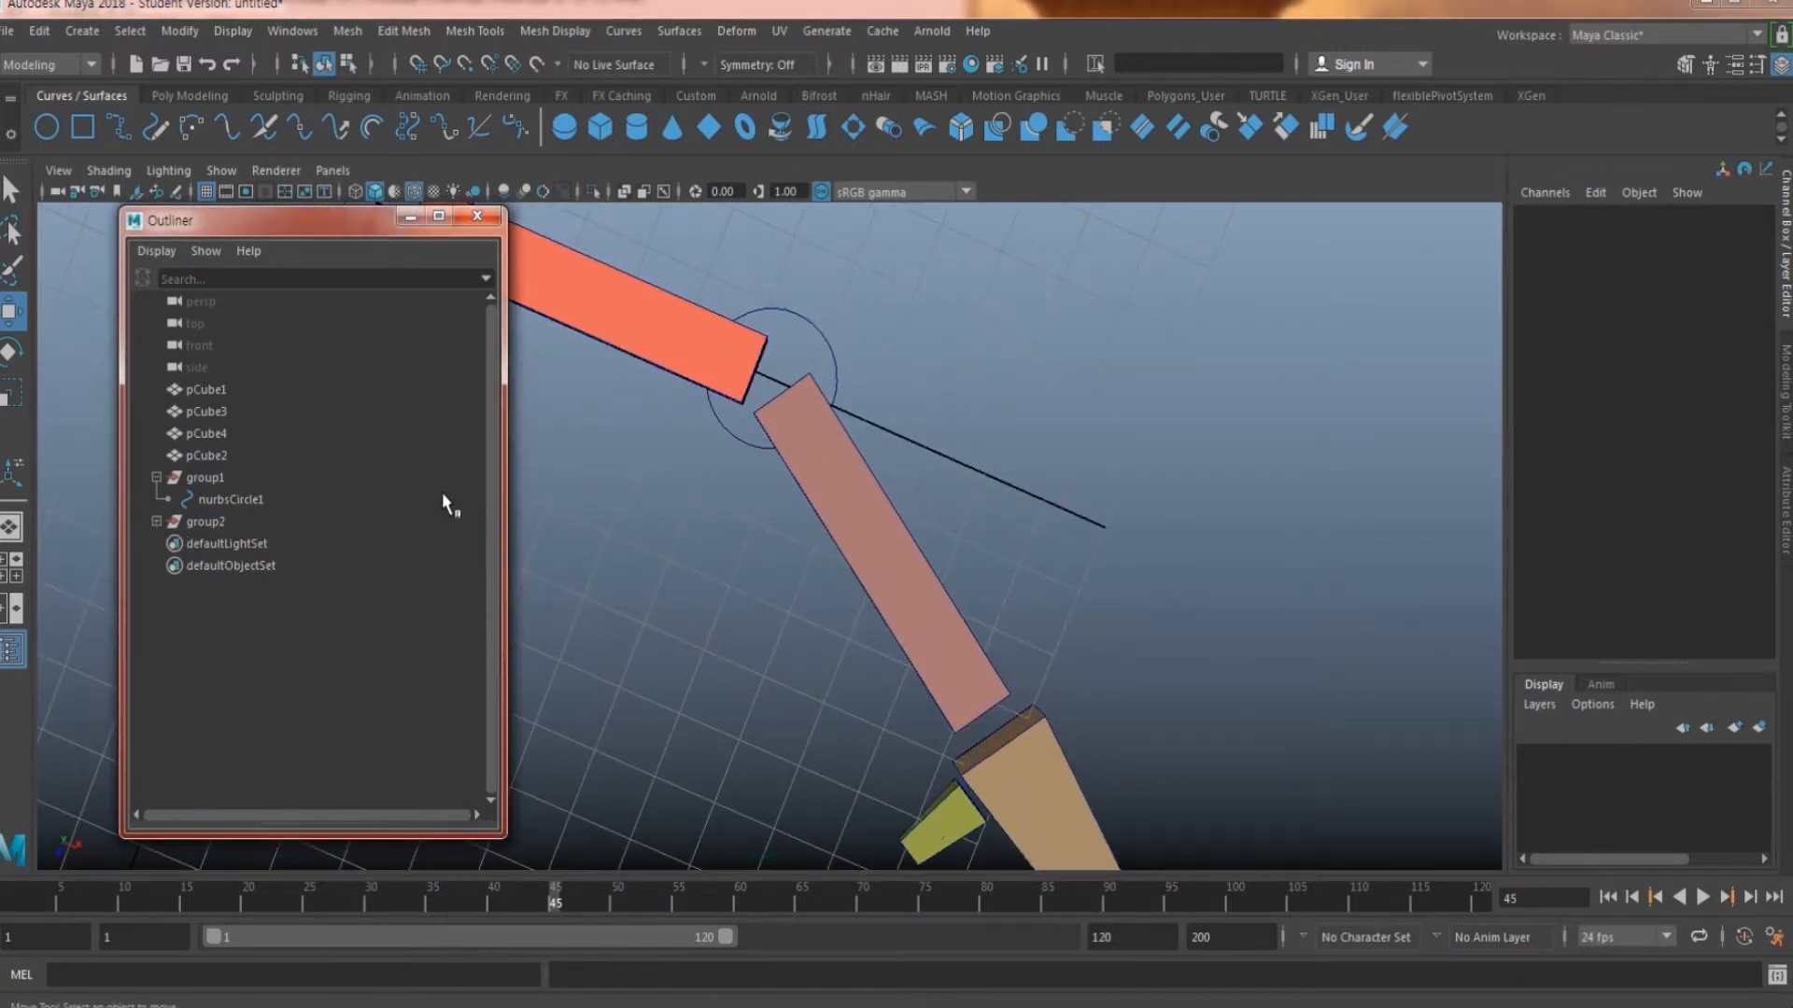
Step: Duplicate group1 and move the copy along the forearm to the wrist, at about Translate X 11.427 and Translate Z 3.344
click(209, 525)
click(208, 478)
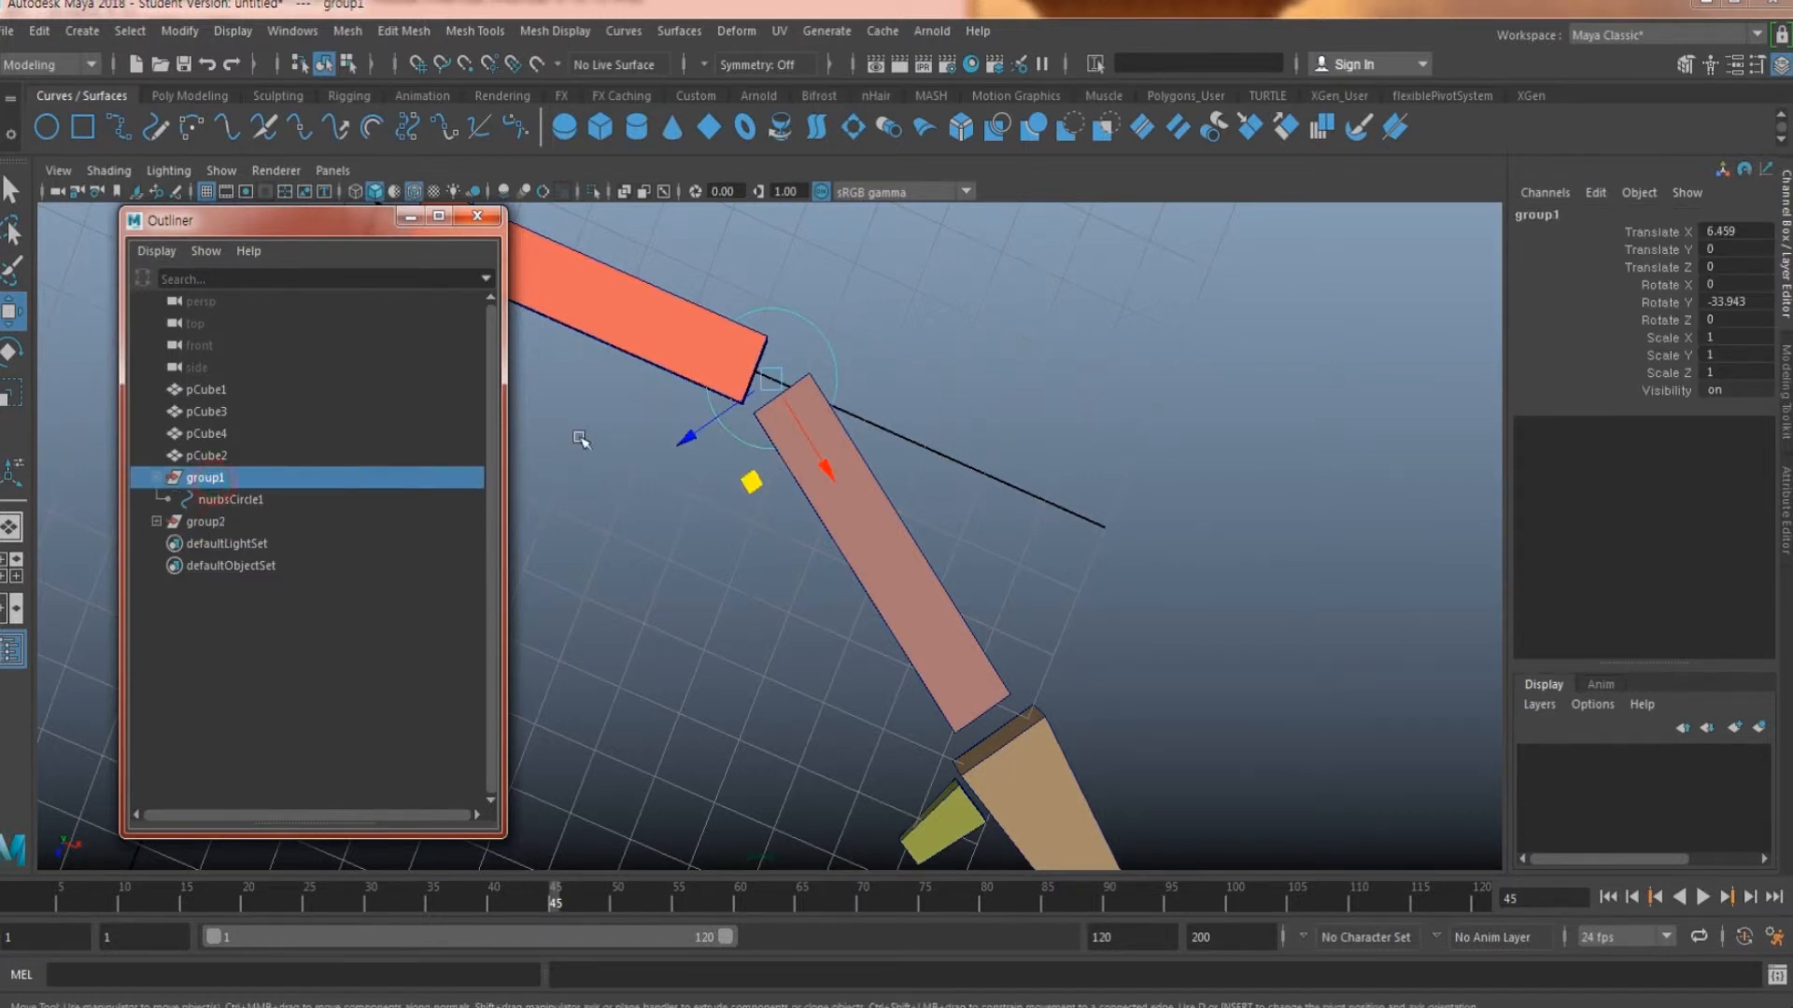
alt+middle_drag(931, 666, 896, 575)
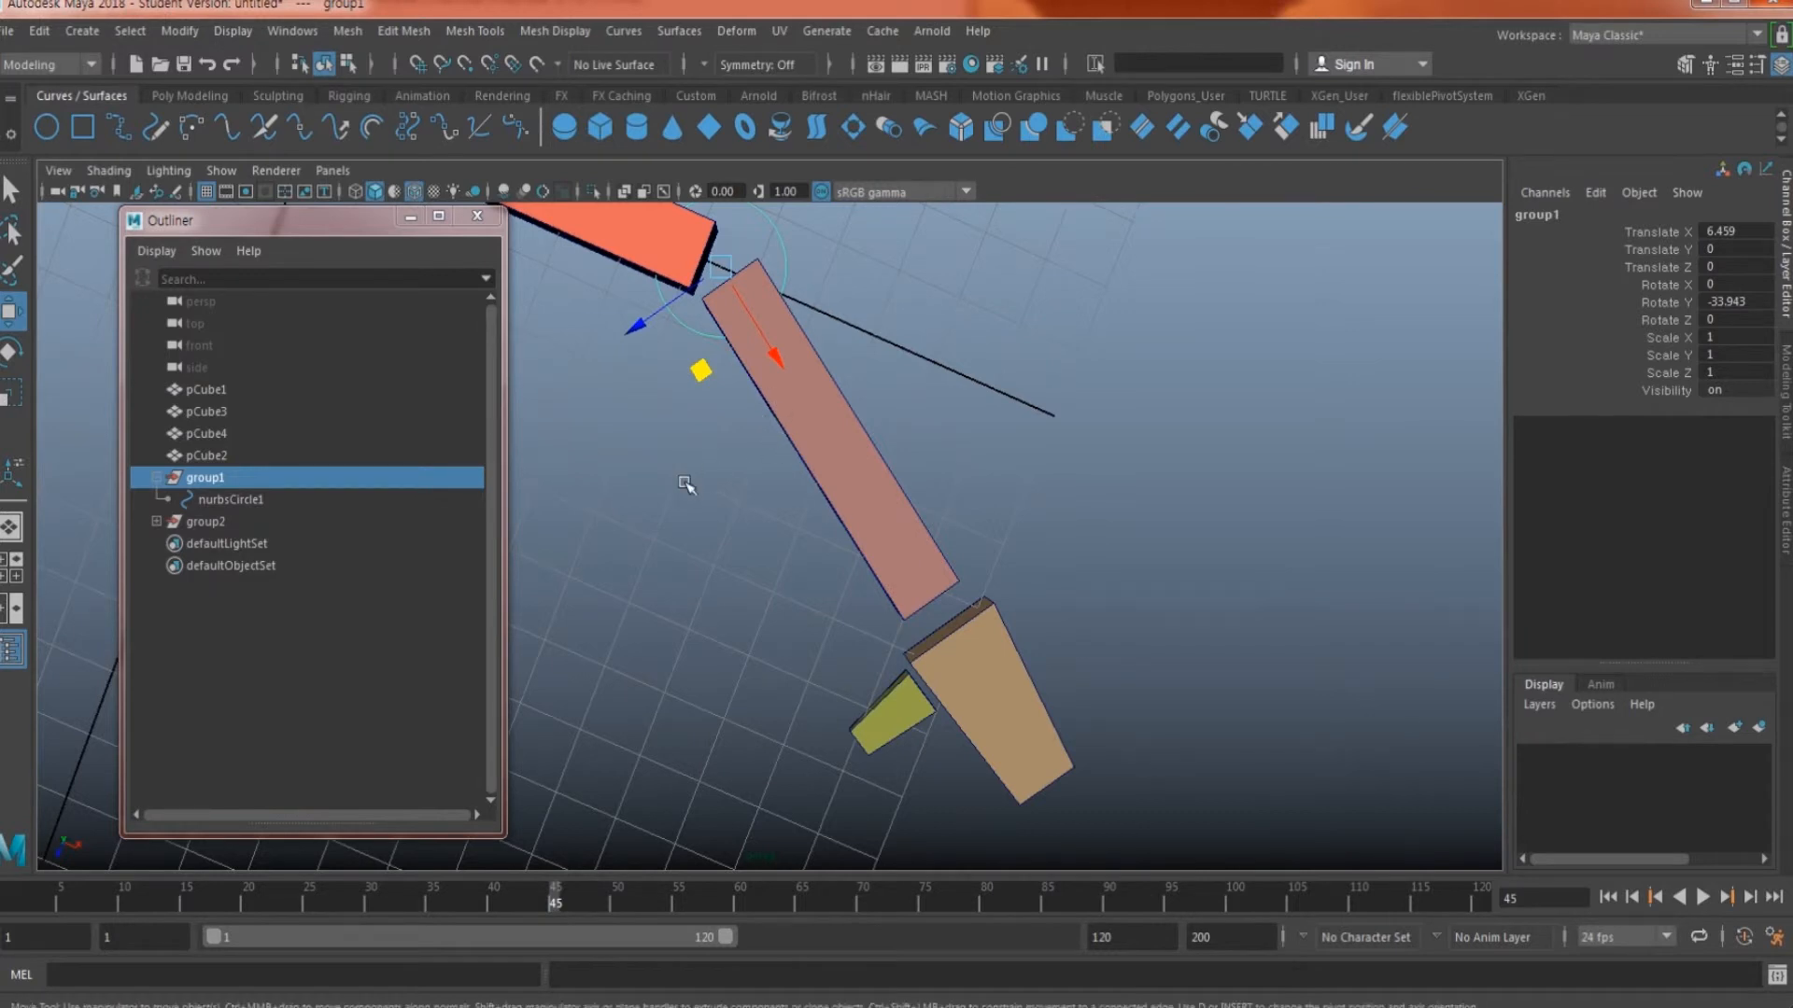
key(ctrl+d)
drag(773, 352, 986, 669)
alt+middle_drag(1039, 647, 962, 641)
alt+drag(837, 669, 868, 687)
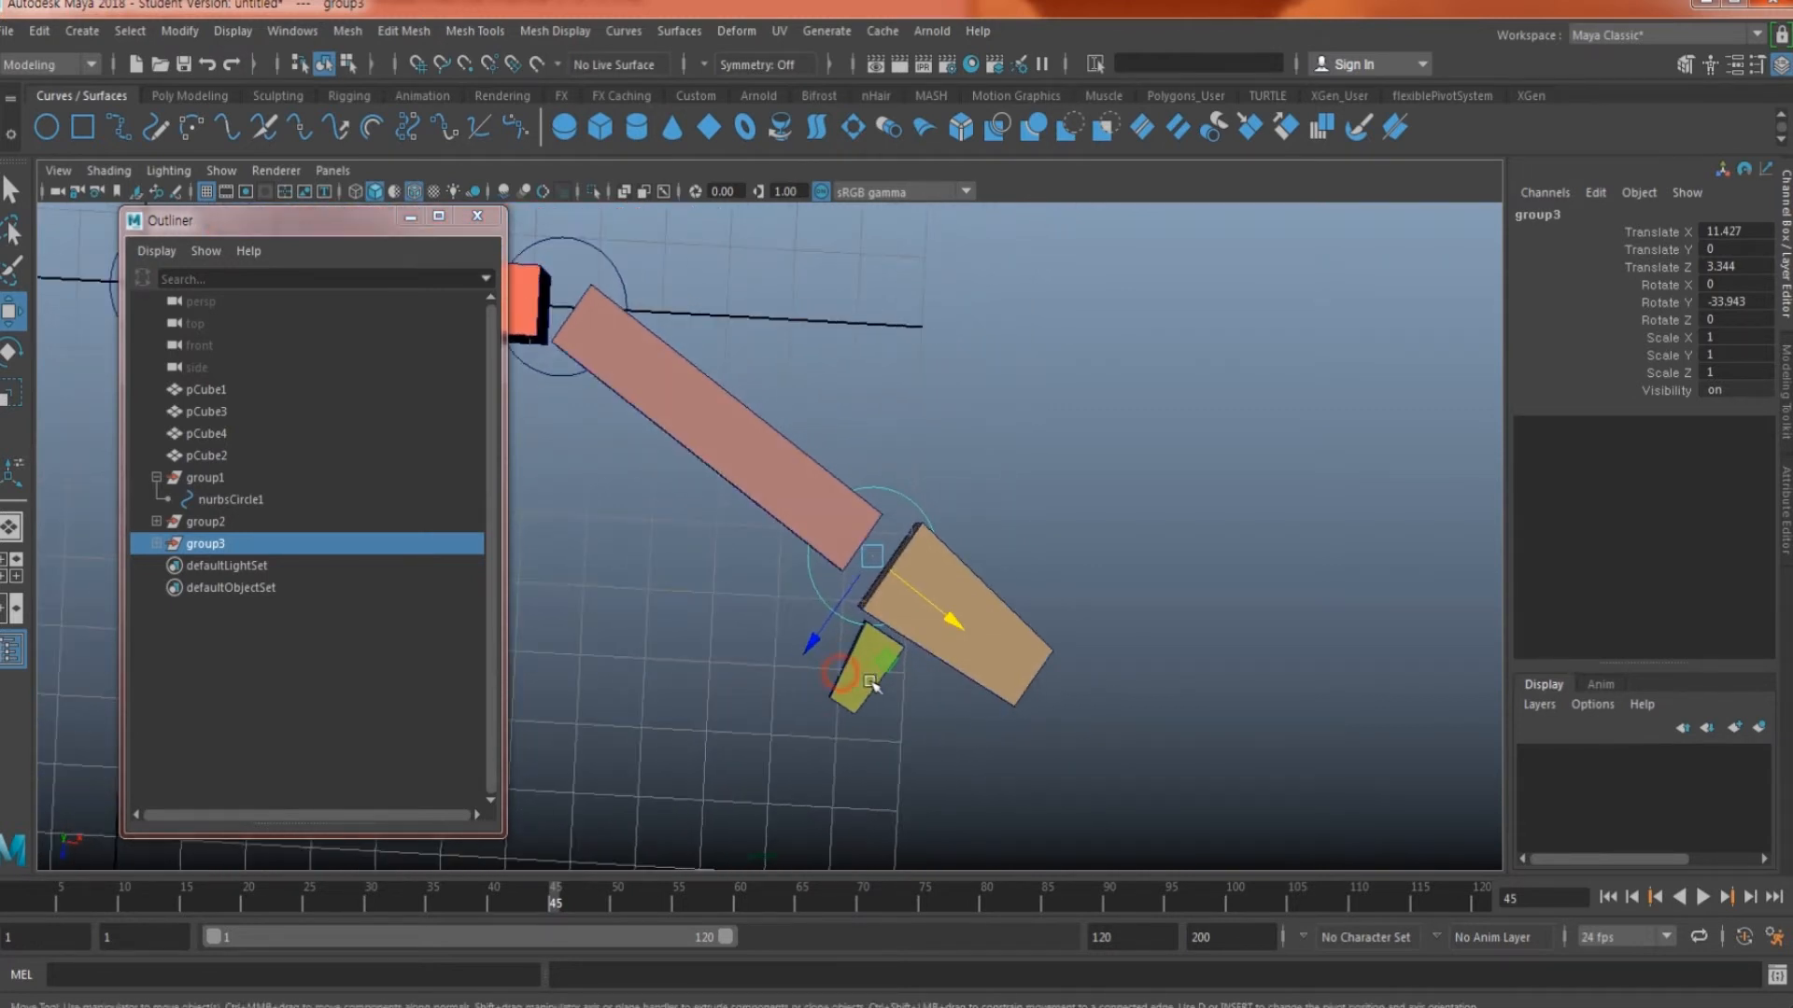
alt+middle_drag(927, 674, 905, 664)
alt+drag(988, 656, 953, 640)
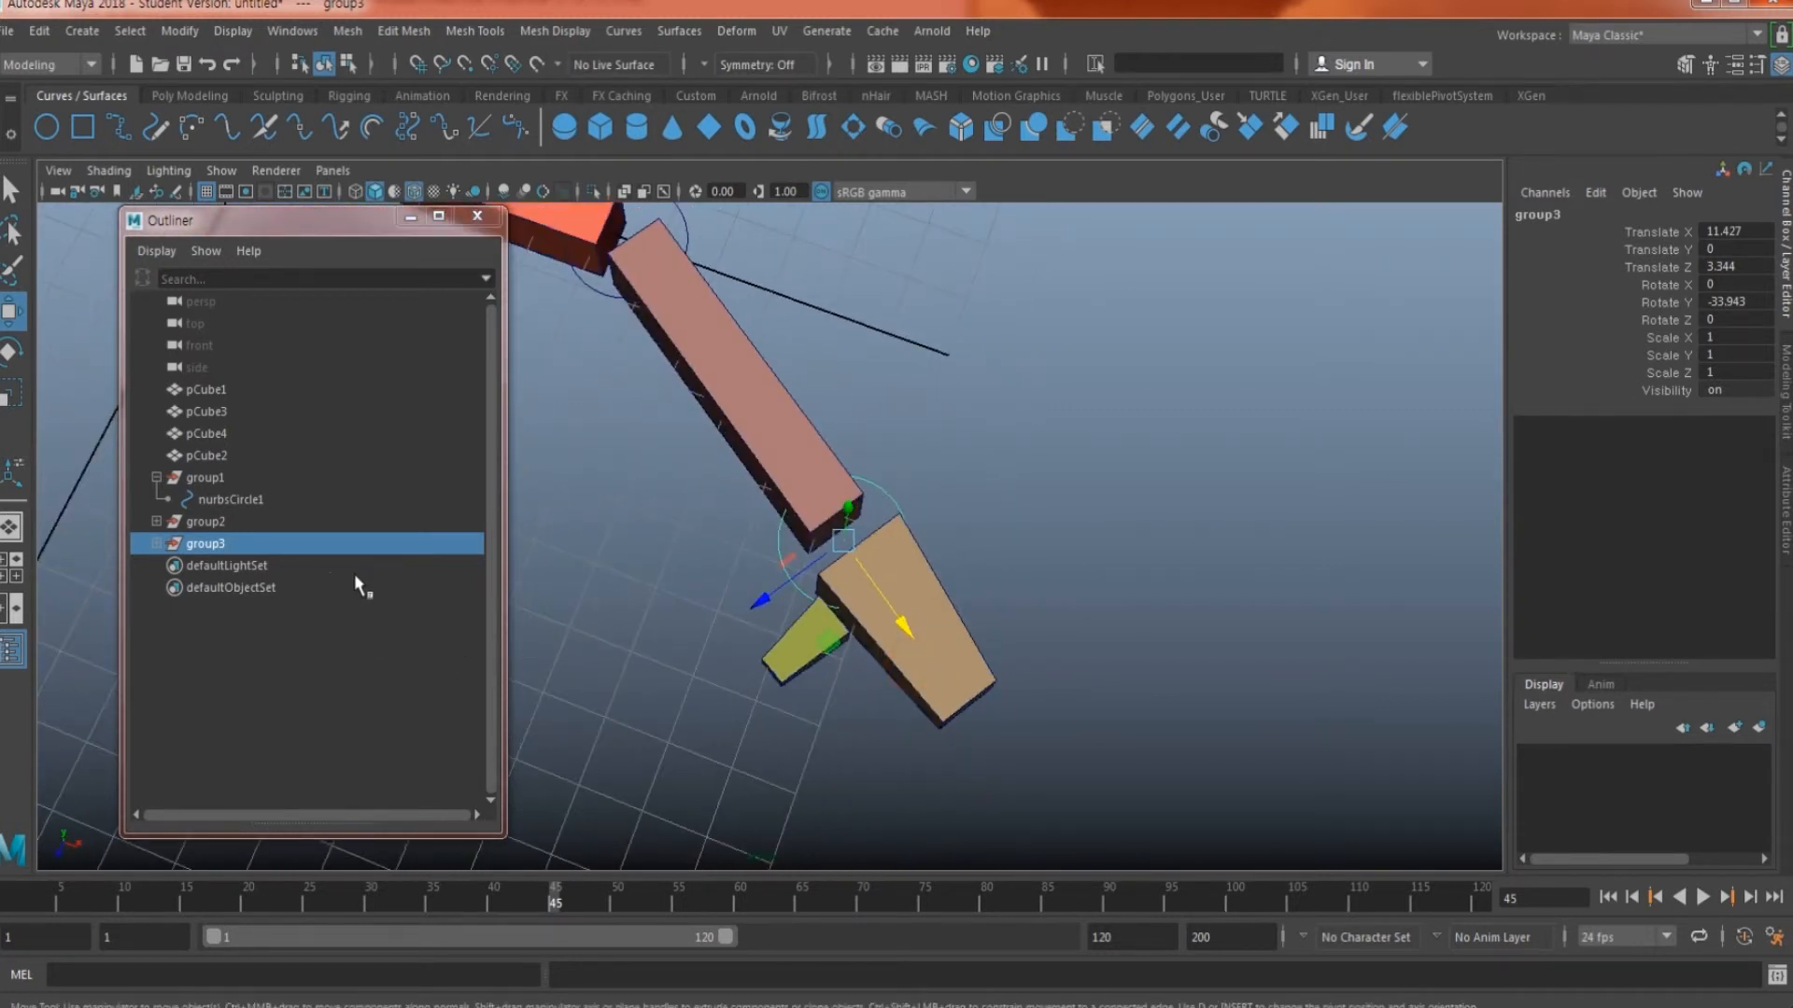
Step: Duplicate group3 and move the copy to the base of the thumb block, at about Translate X 11.727 and Translate Z 4.394
key(ctrl+d)
mouse_move(845, 670)
alt+mouse_down()
mouse_move(953, 704)
mouse_move(843, 697)
alt+mouse_up()
key(space)
alt+middle_drag(843, 698, 420, 305)
drag(924, 448, 977, 648)
key(ctrl+z)
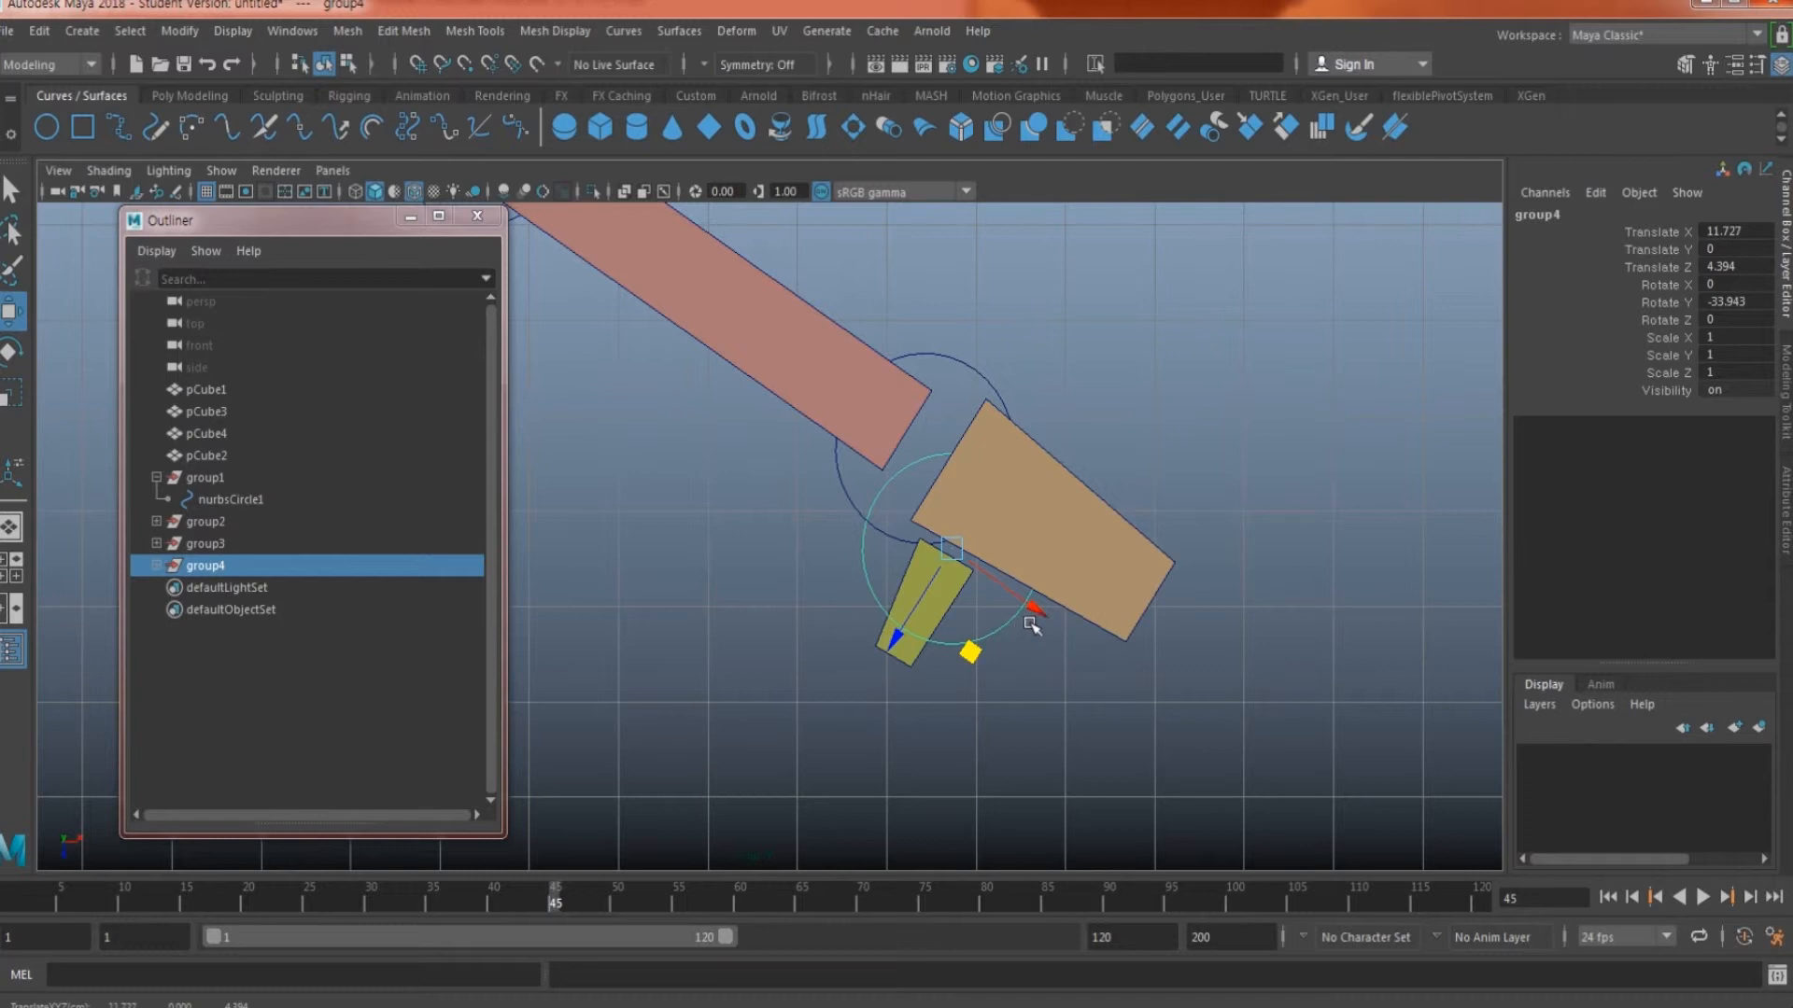
click(1003, 438)
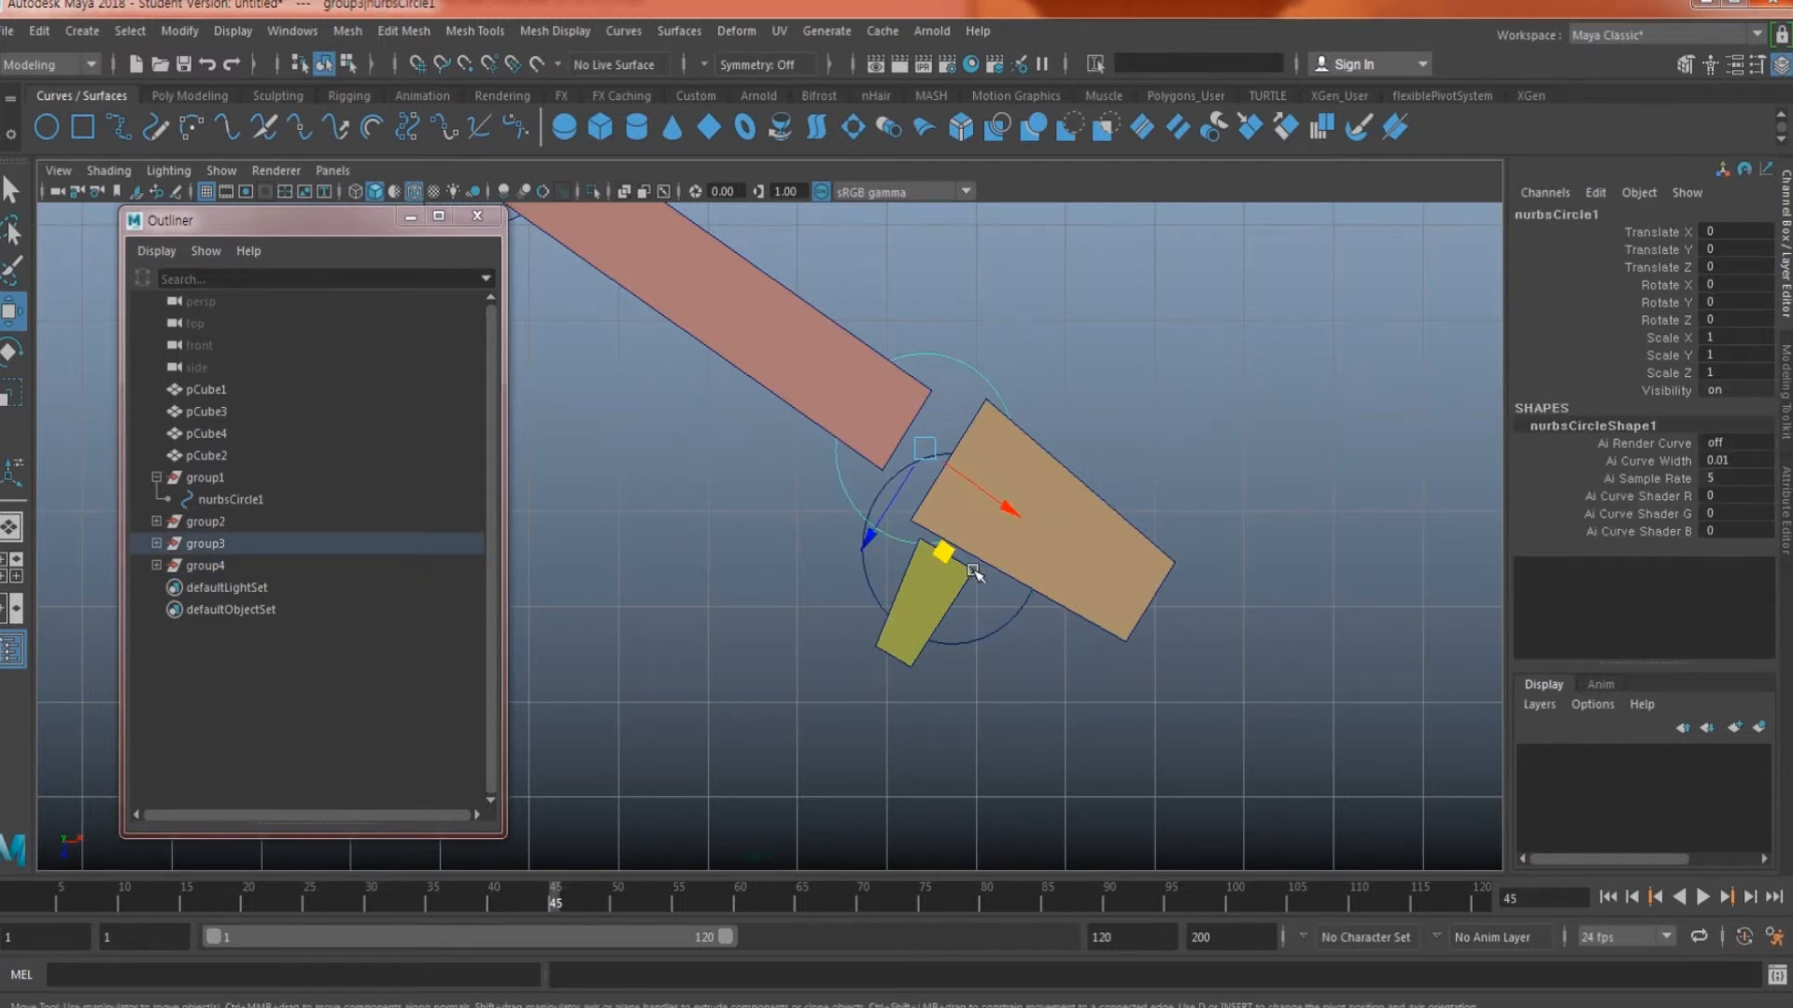
click(989, 635)
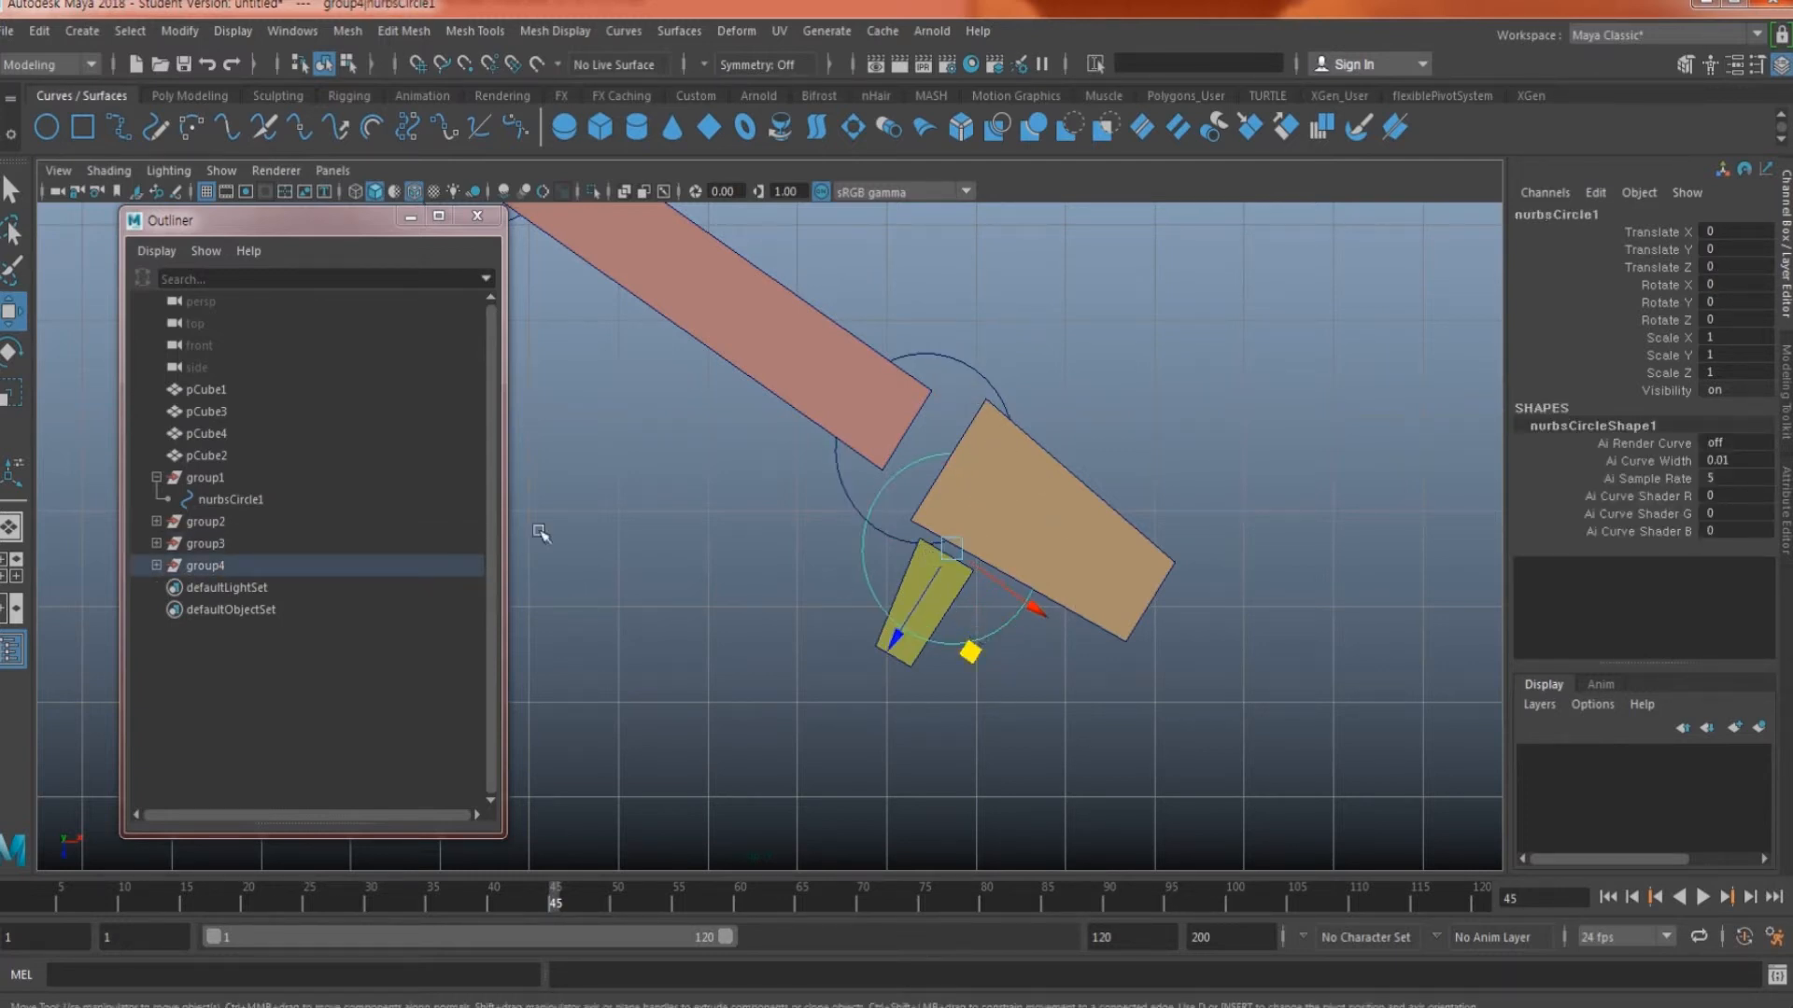
click(214, 566)
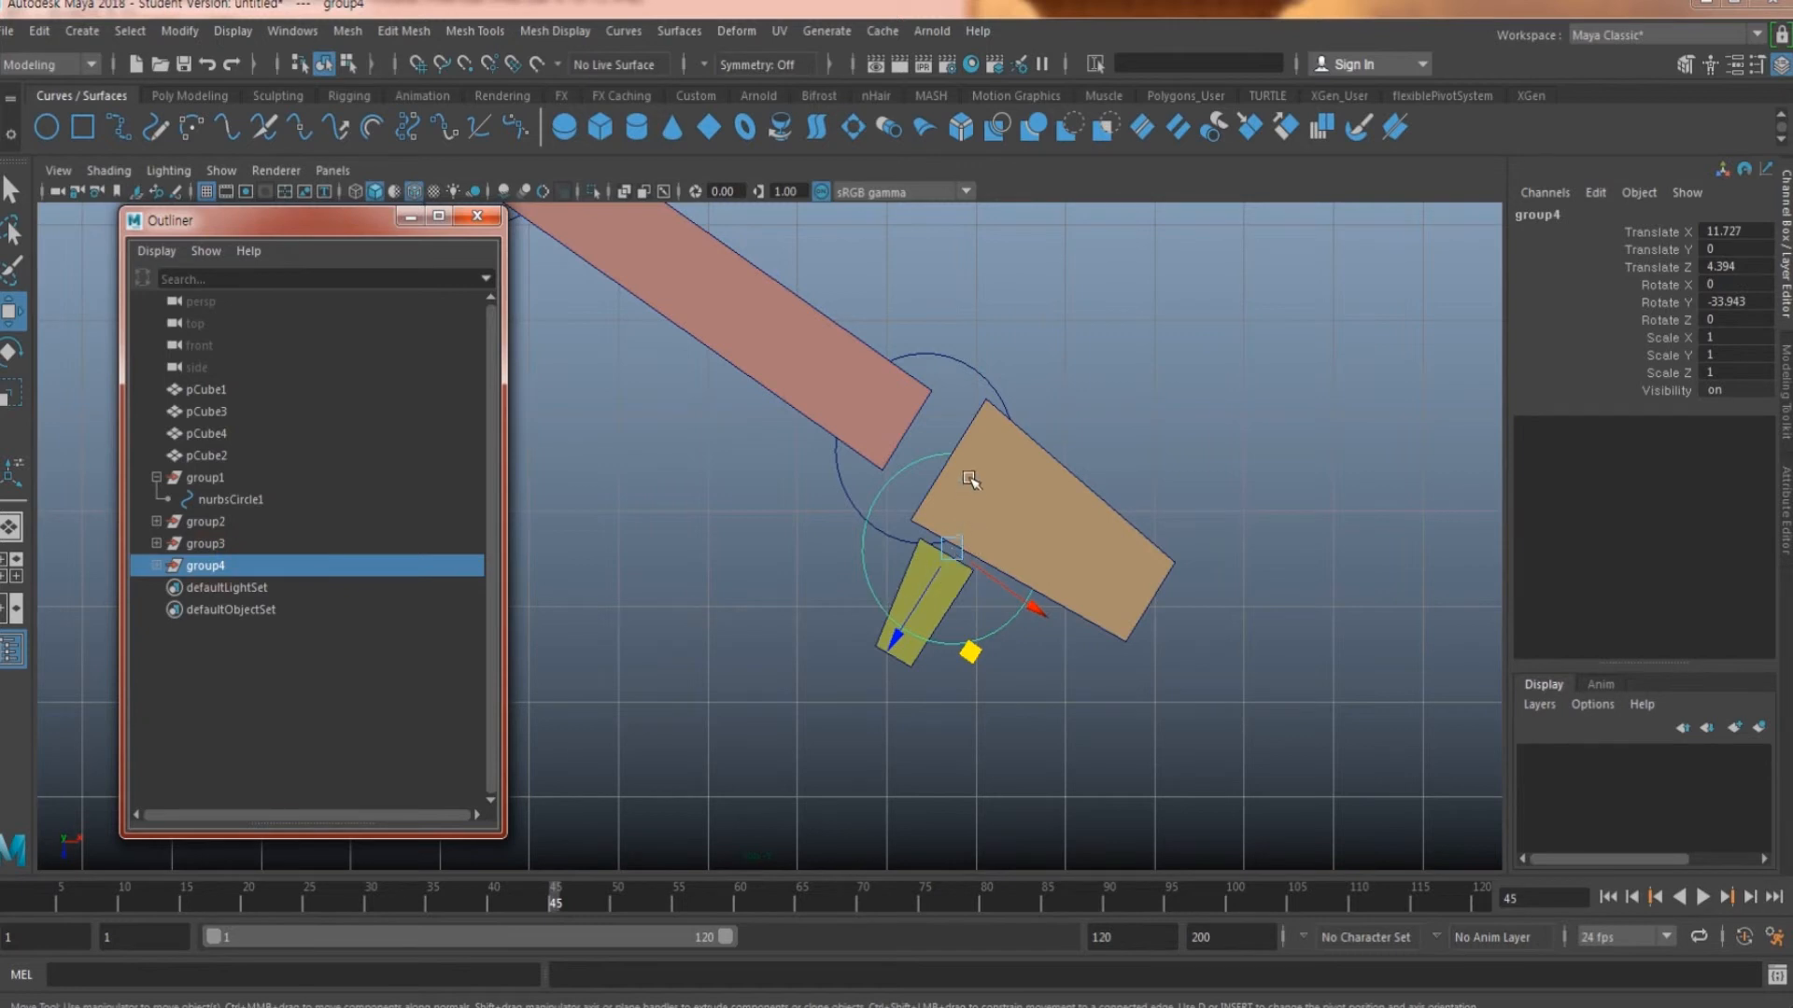
Step: Check the axis orientation of the elbow, wrist and thumb control circles against the arm blocks
alt+middle_drag(773, 487, 895, 657)
drag(659, 224, 573, 241)
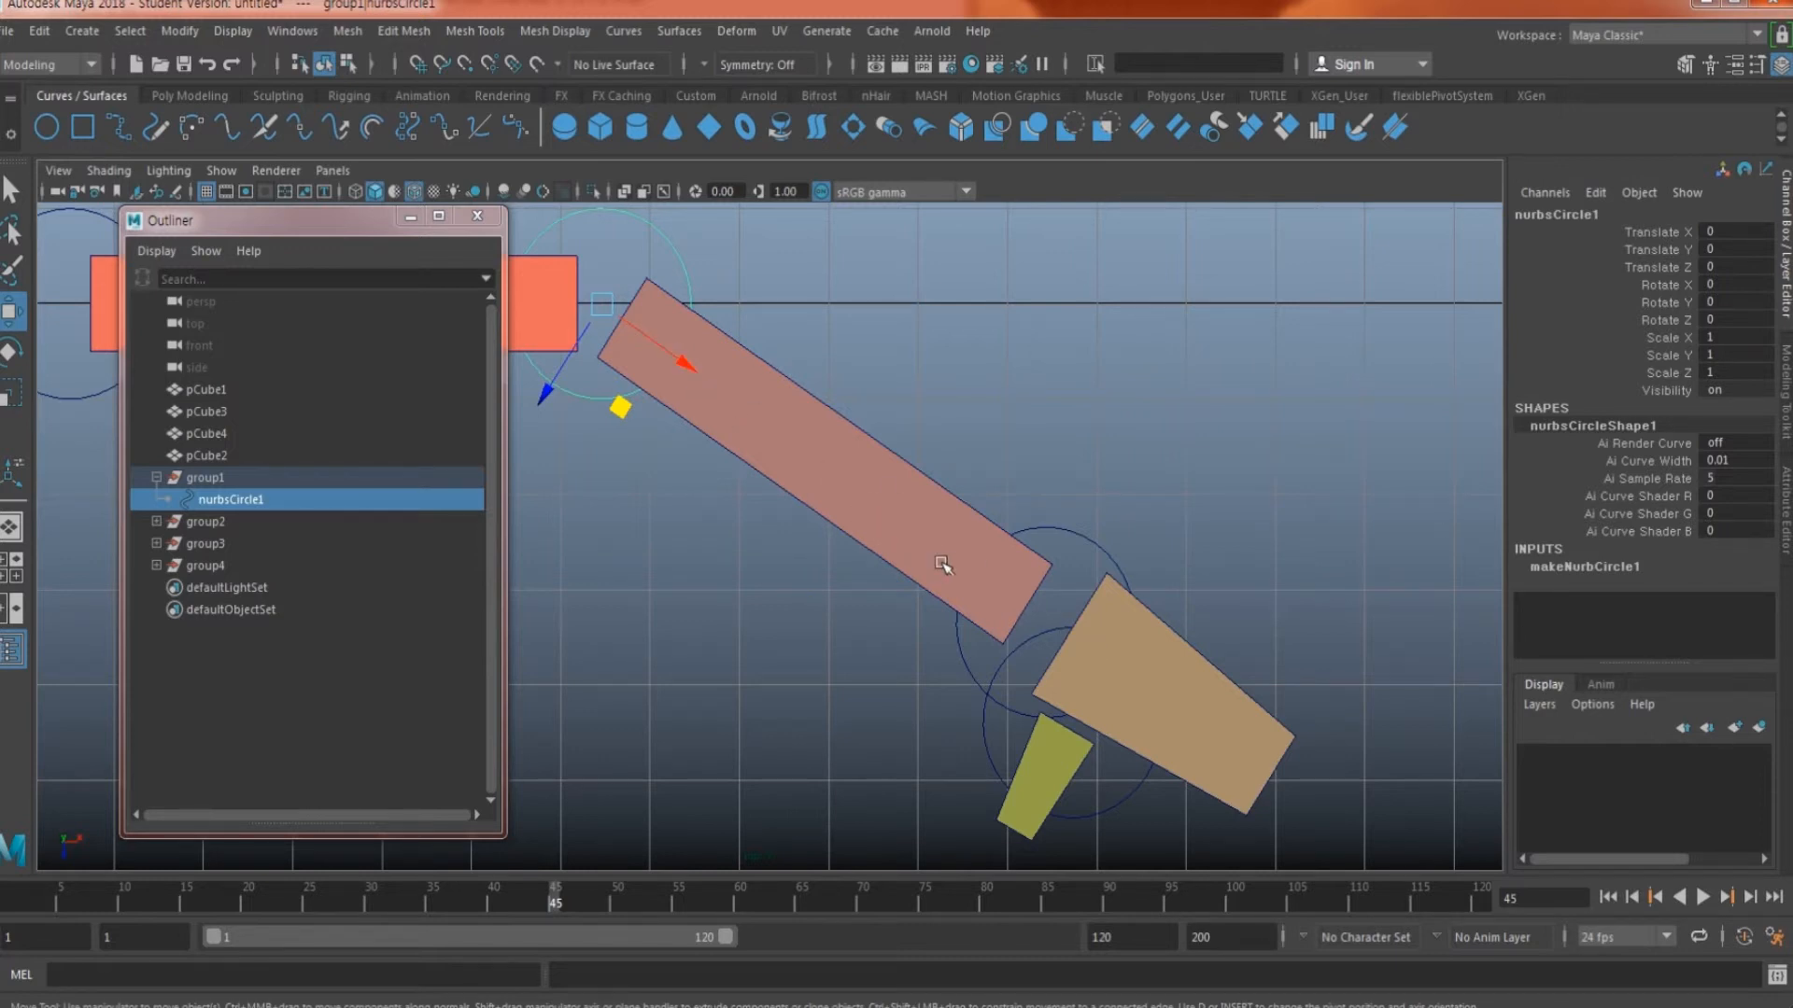
alt+middle_drag(1133, 569, 1077, 510)
click(1031, 490)
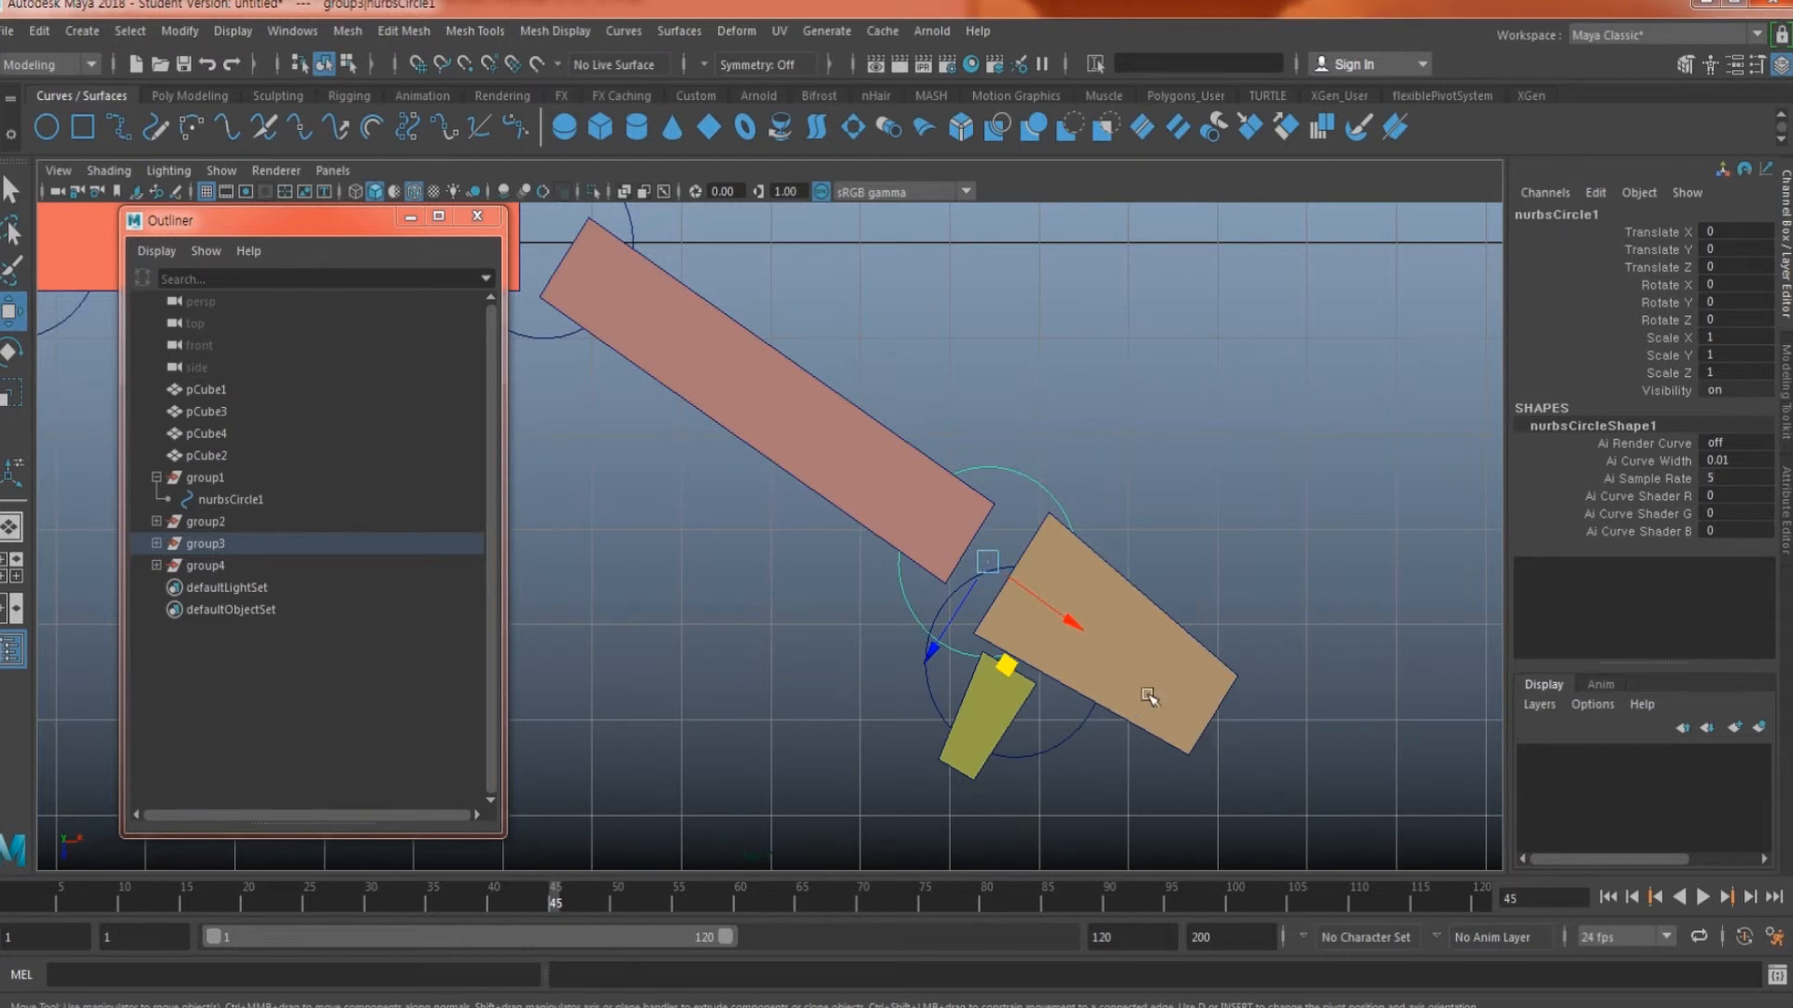
alt+middle_drag(1198, 725, 1198, 636)
click(954, 689)
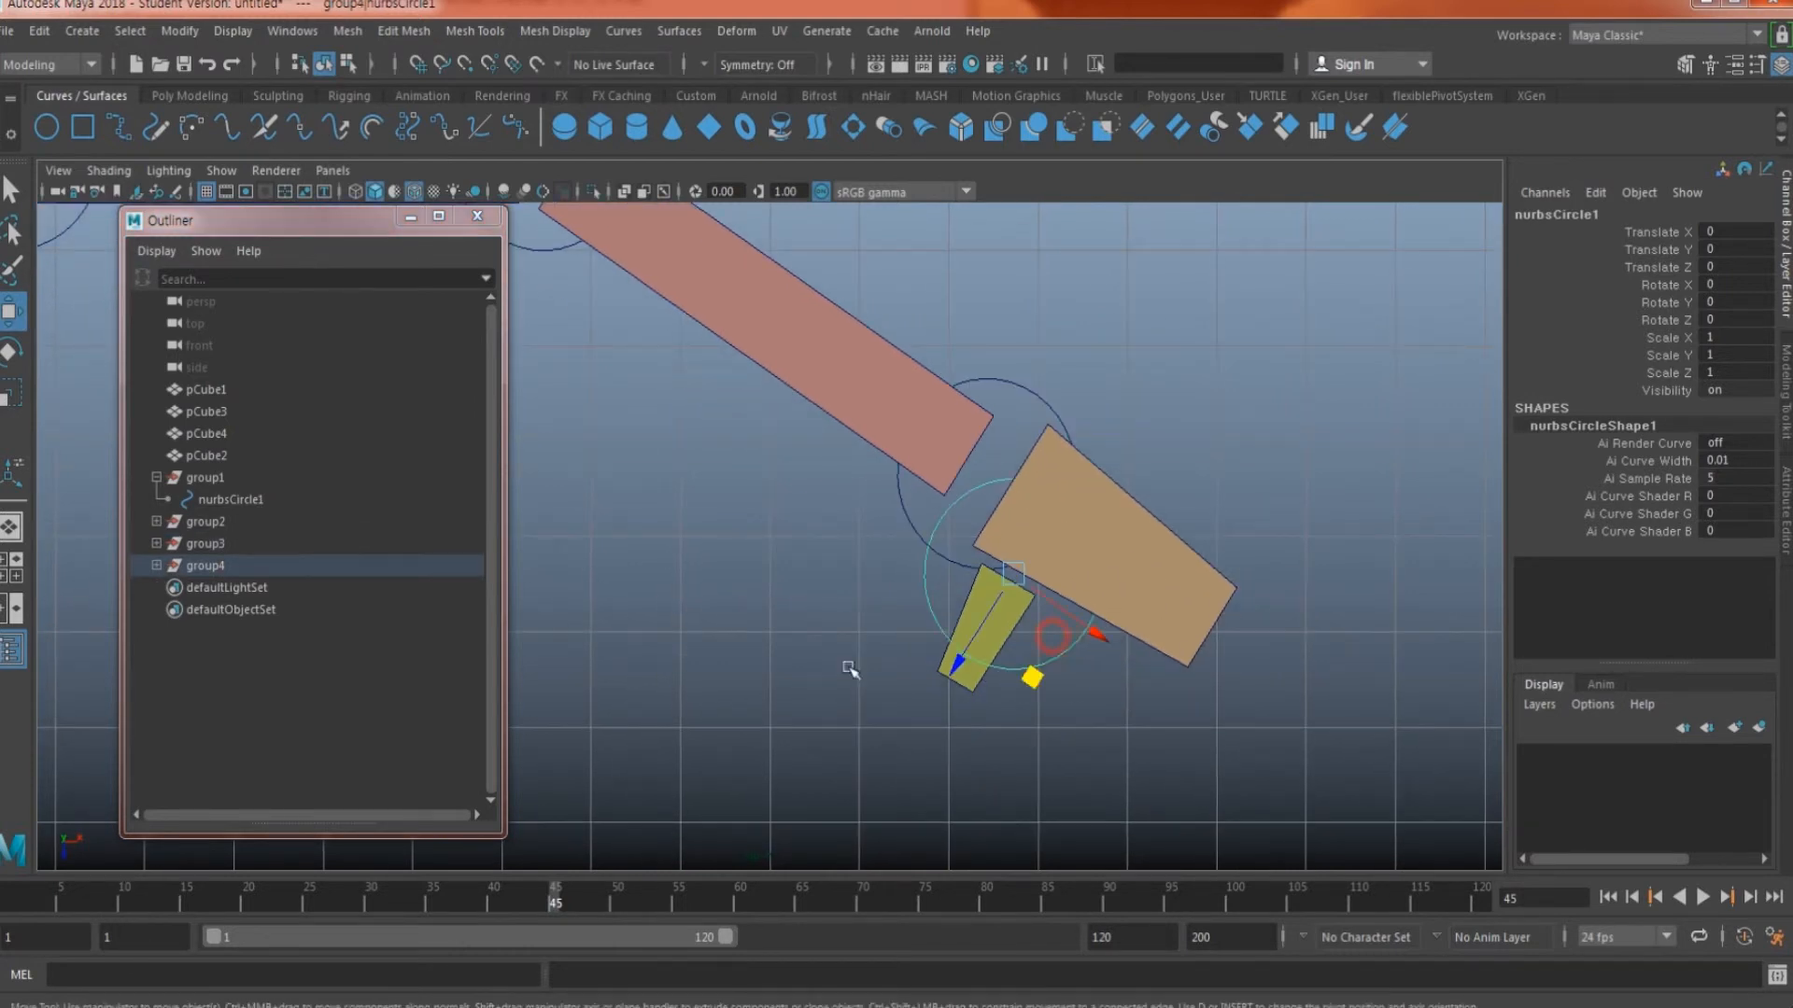
Step: Rotate group4 about Y to about -120.444 so its X axis runs along the thumb block
click(296, 576)
alt+middle_drag(1073, 672, 1040, 607)
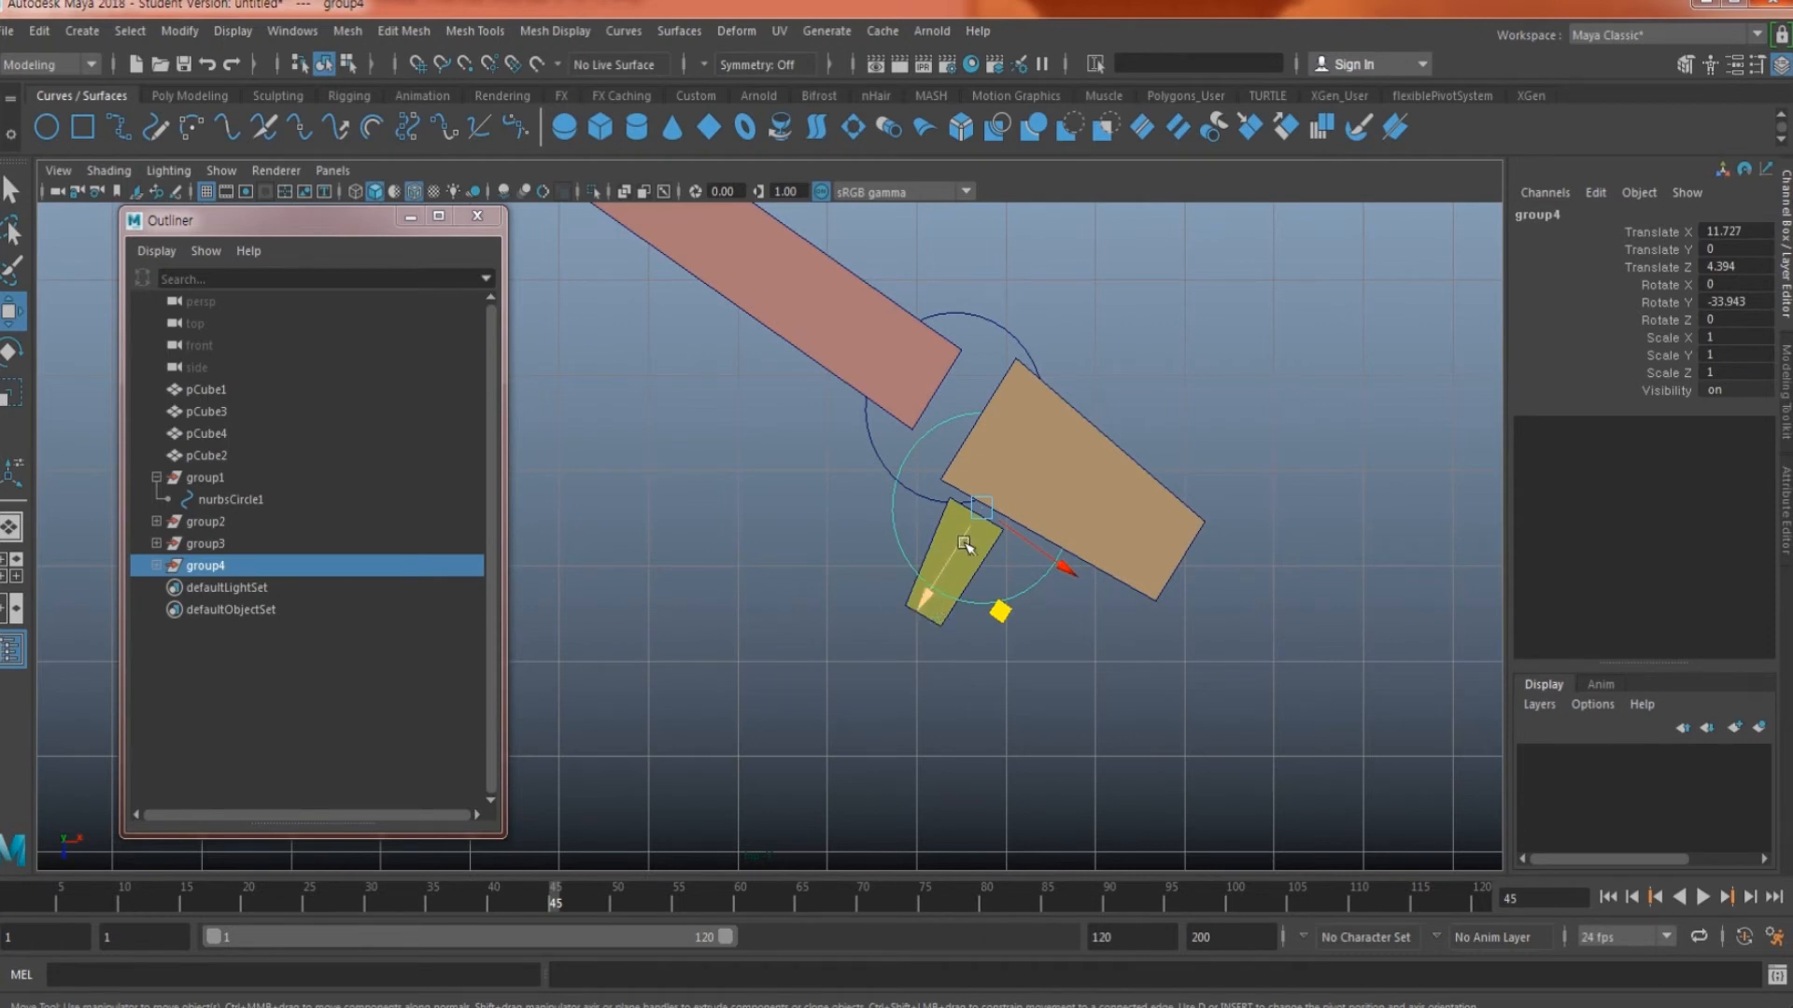
key(e)
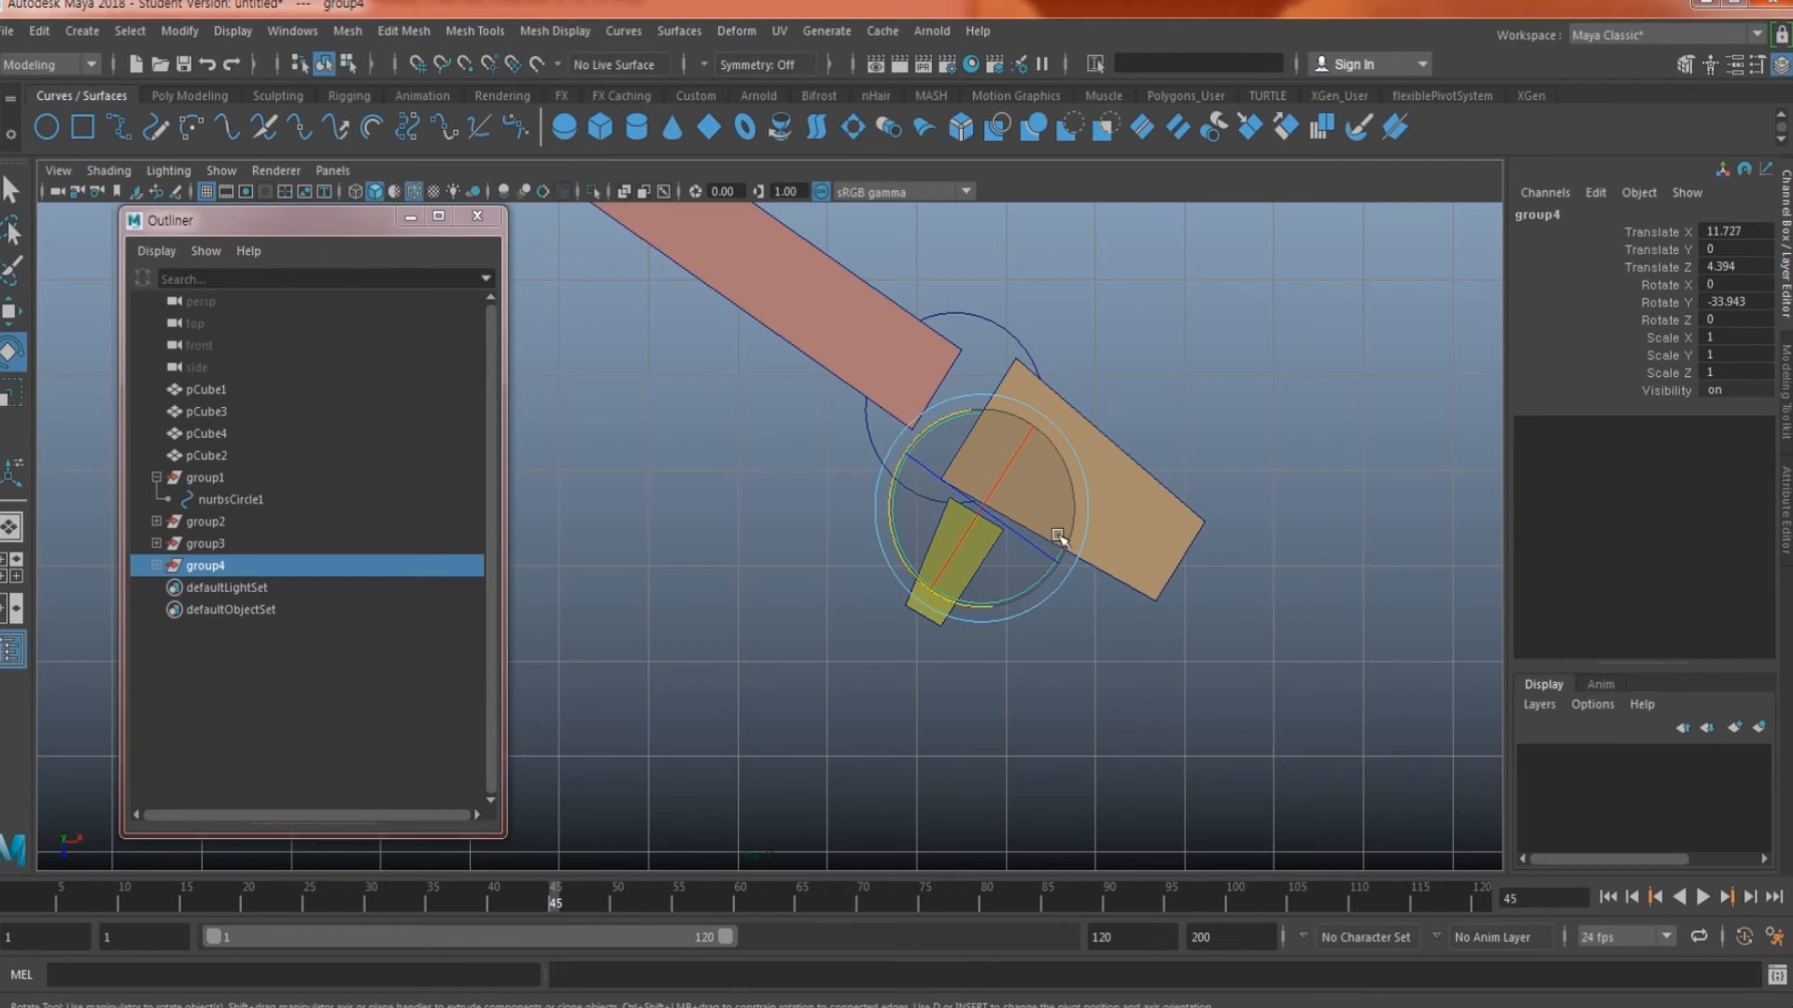
key(ctrl+z)
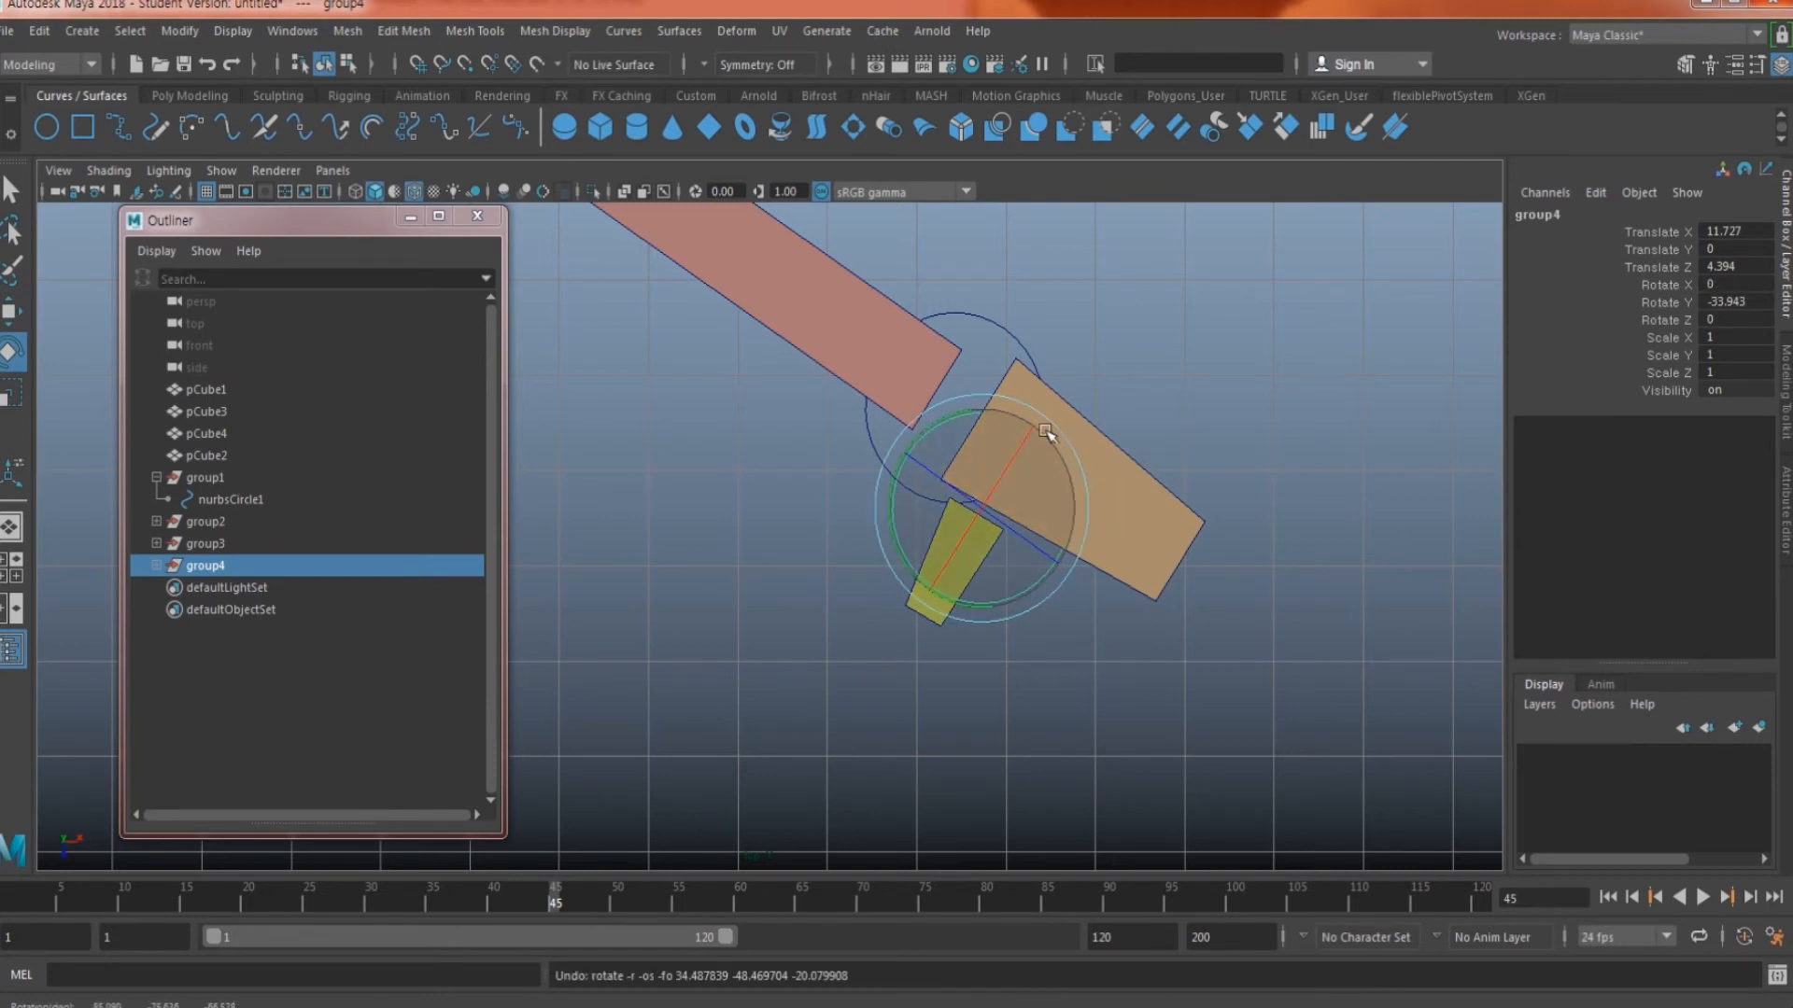
drag(938, 424, 1042, 465)
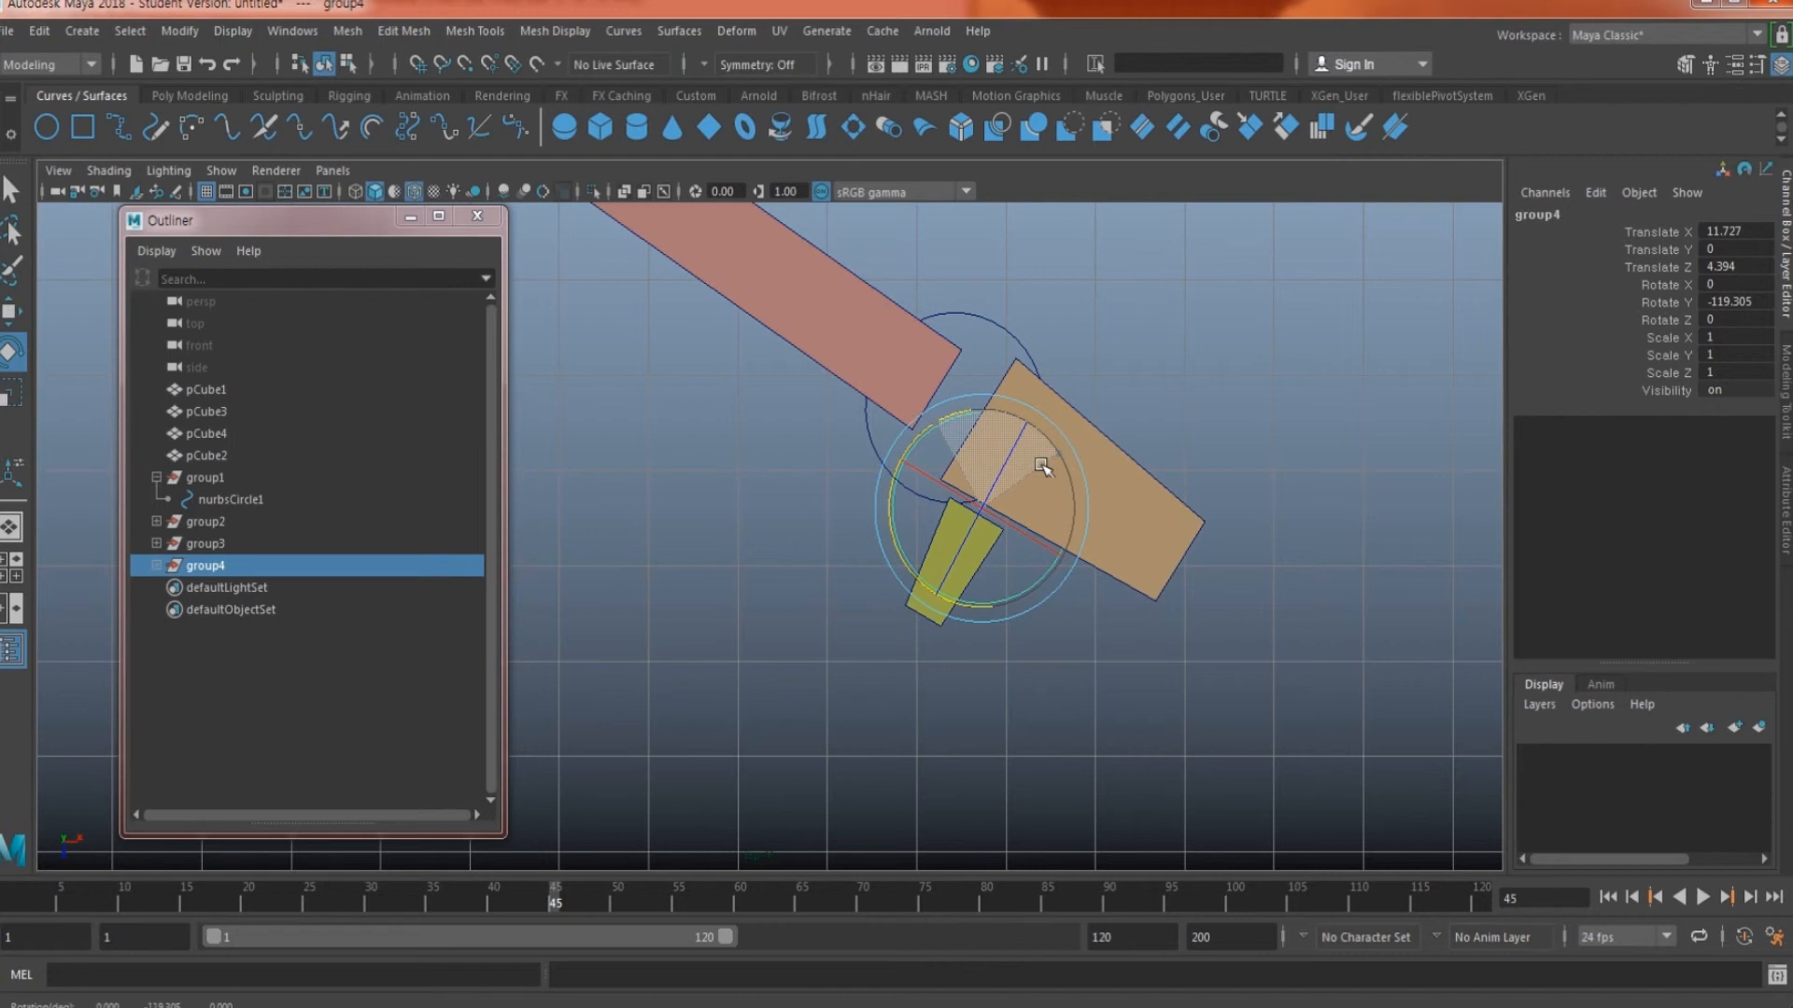
drag(1041, 466, 1040, 457)
key(w)
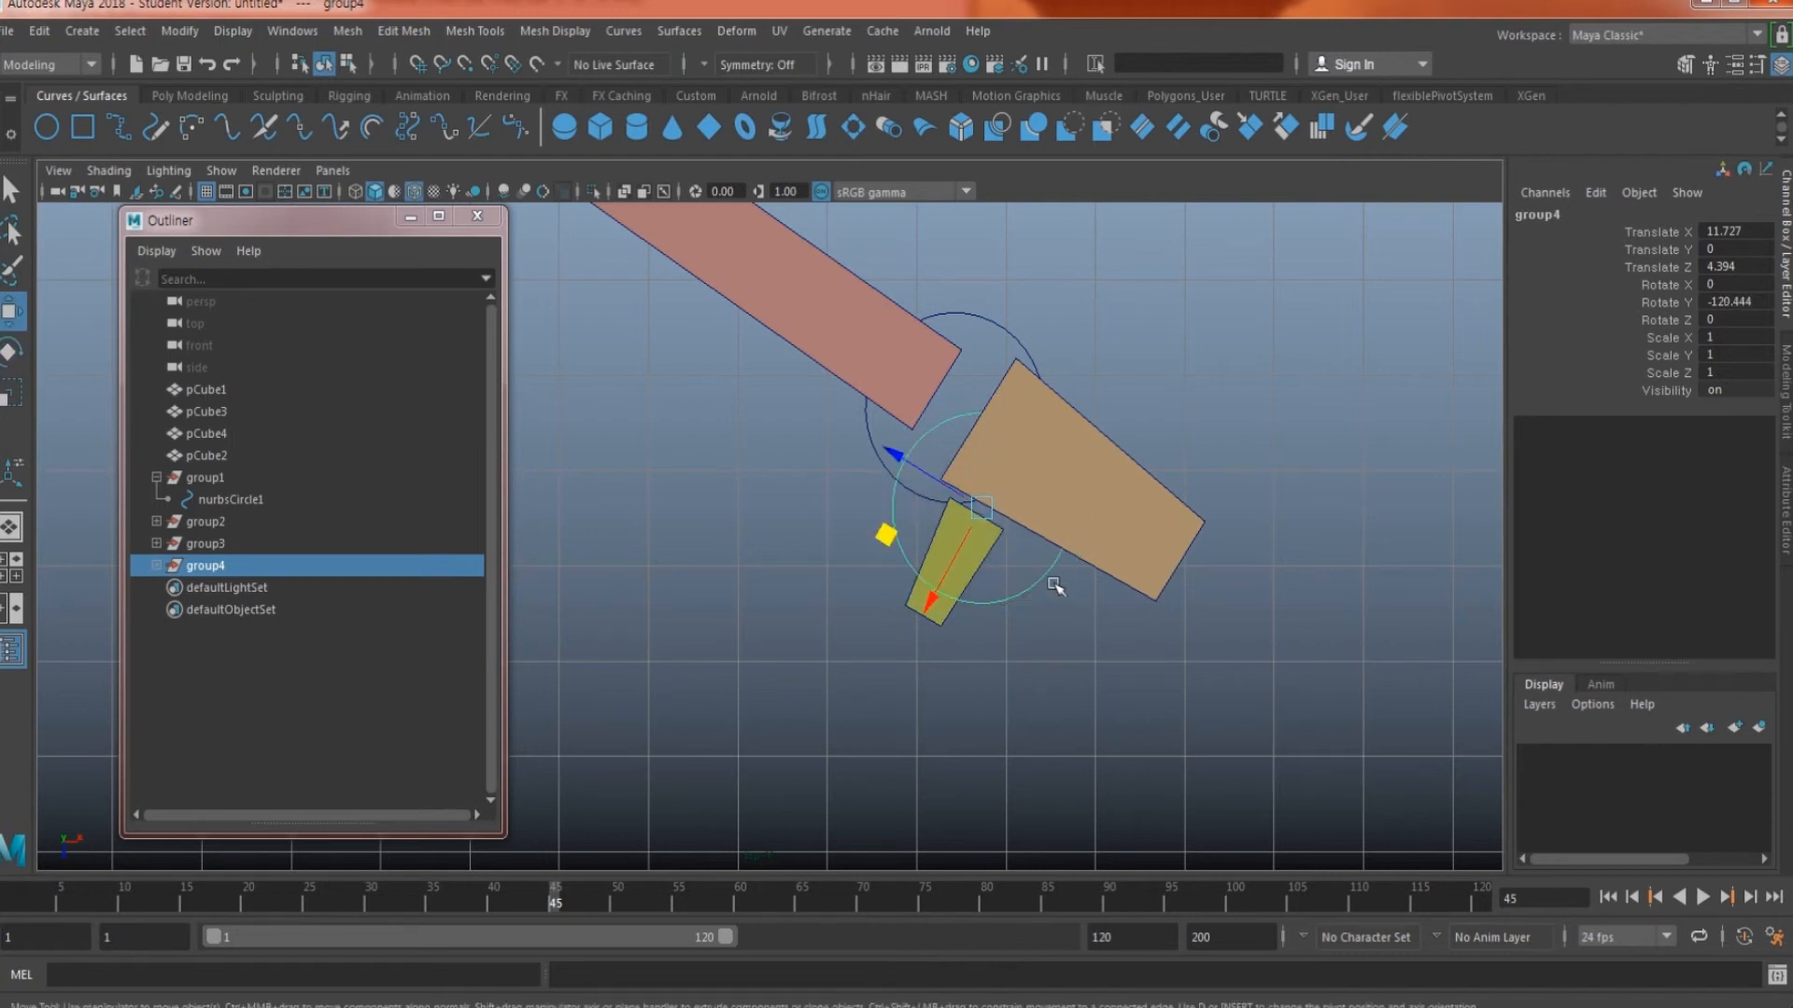
alt+middle_drag(1008, 641, 1088, 670)
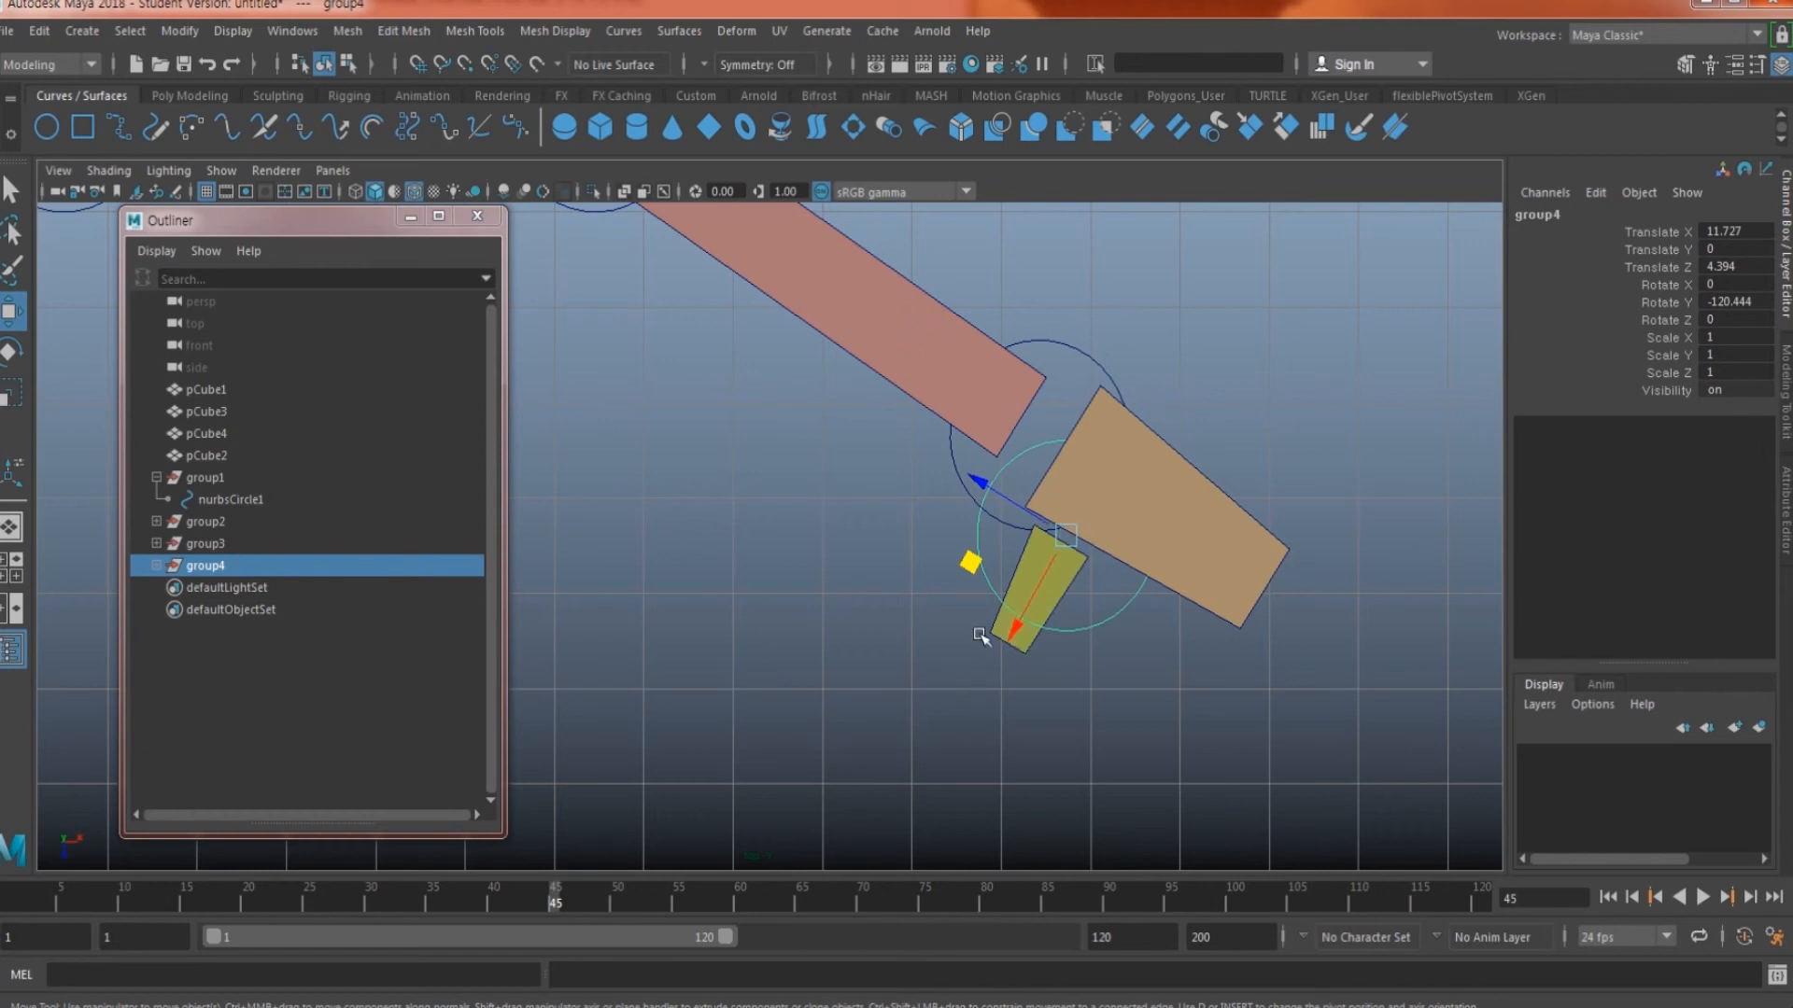
Step: Select the shoulder control circle and switch to a perspective view of the whole arm
alt+middle_drag(840, 584, 1126, 624)
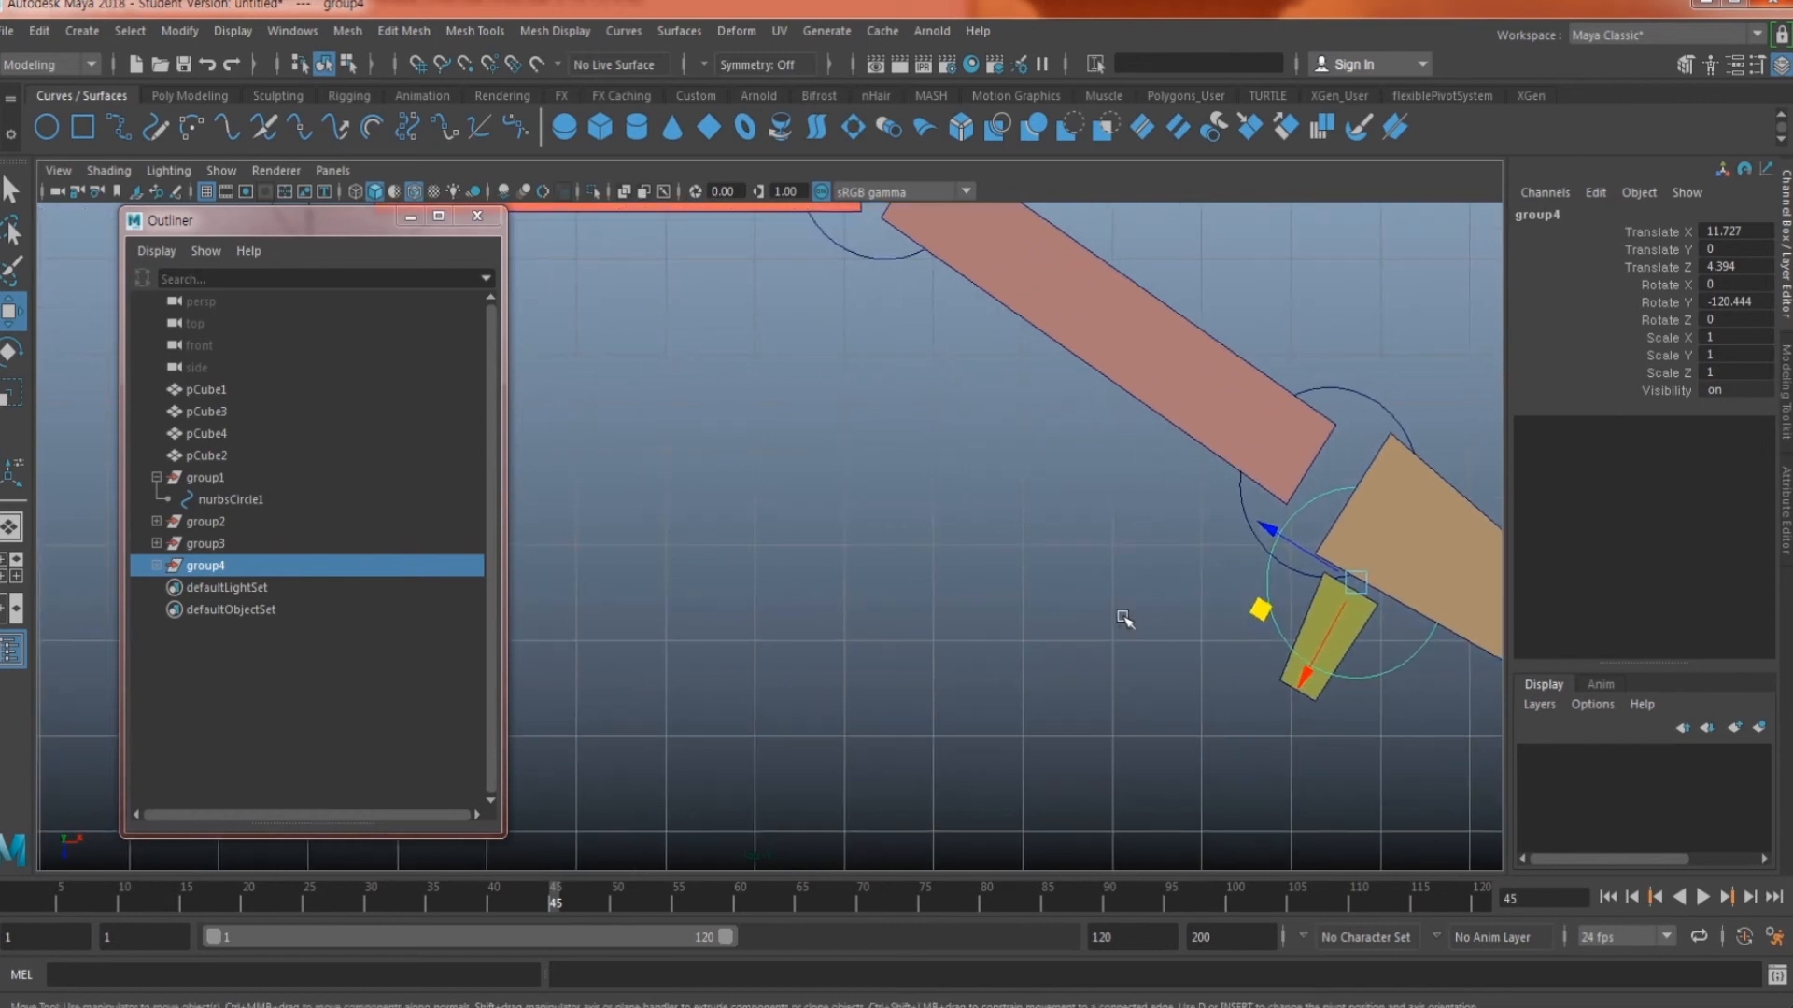
alt+right_drag(1126, 623, 996, 564)
alt+middle_drag(997, 564, 1024, 640)
alt+middle_drag(844, 548, 1100, 574)
drag(824, 431, 715, 402)
key(space)
drag(952, 485, 937, 450)
alt+middle_drag(937, 450, 1138, 477)
alt+drag(1138, 477, 960, 476)
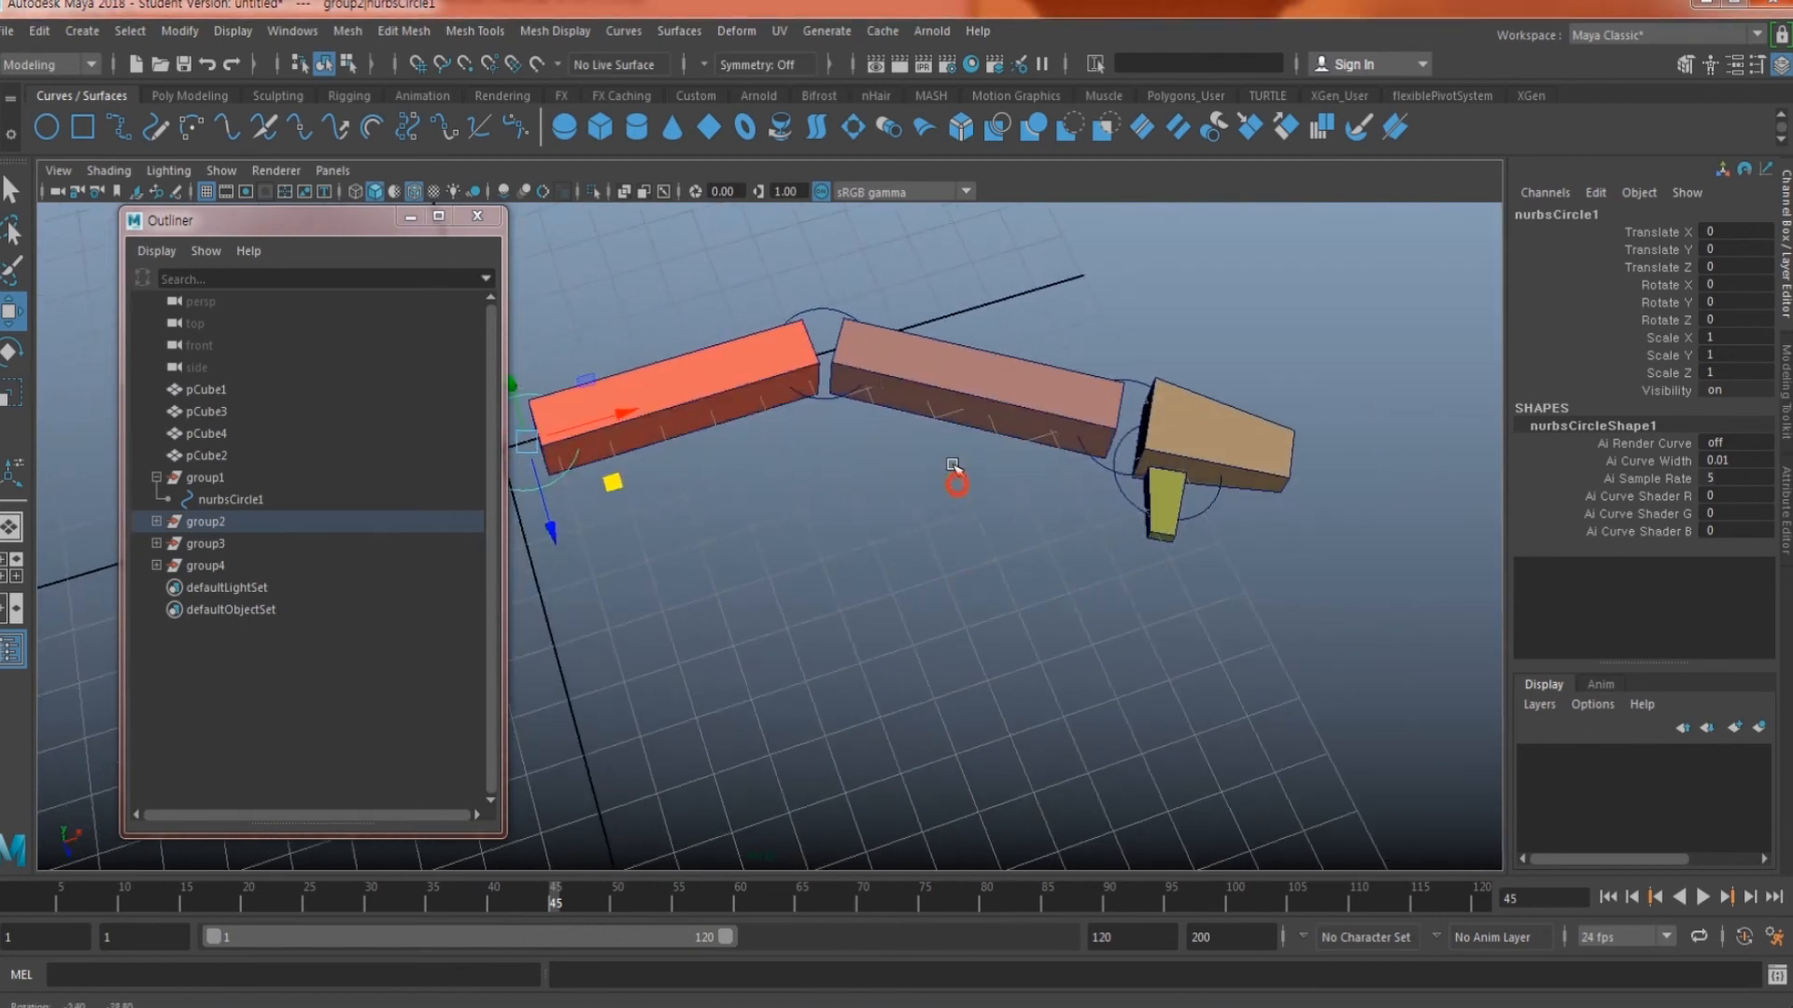
Step: Expand the hierarchies of group4, group3 and group2 down to their nurbsCircle1 children
click(156, 566)
click(156, 543)
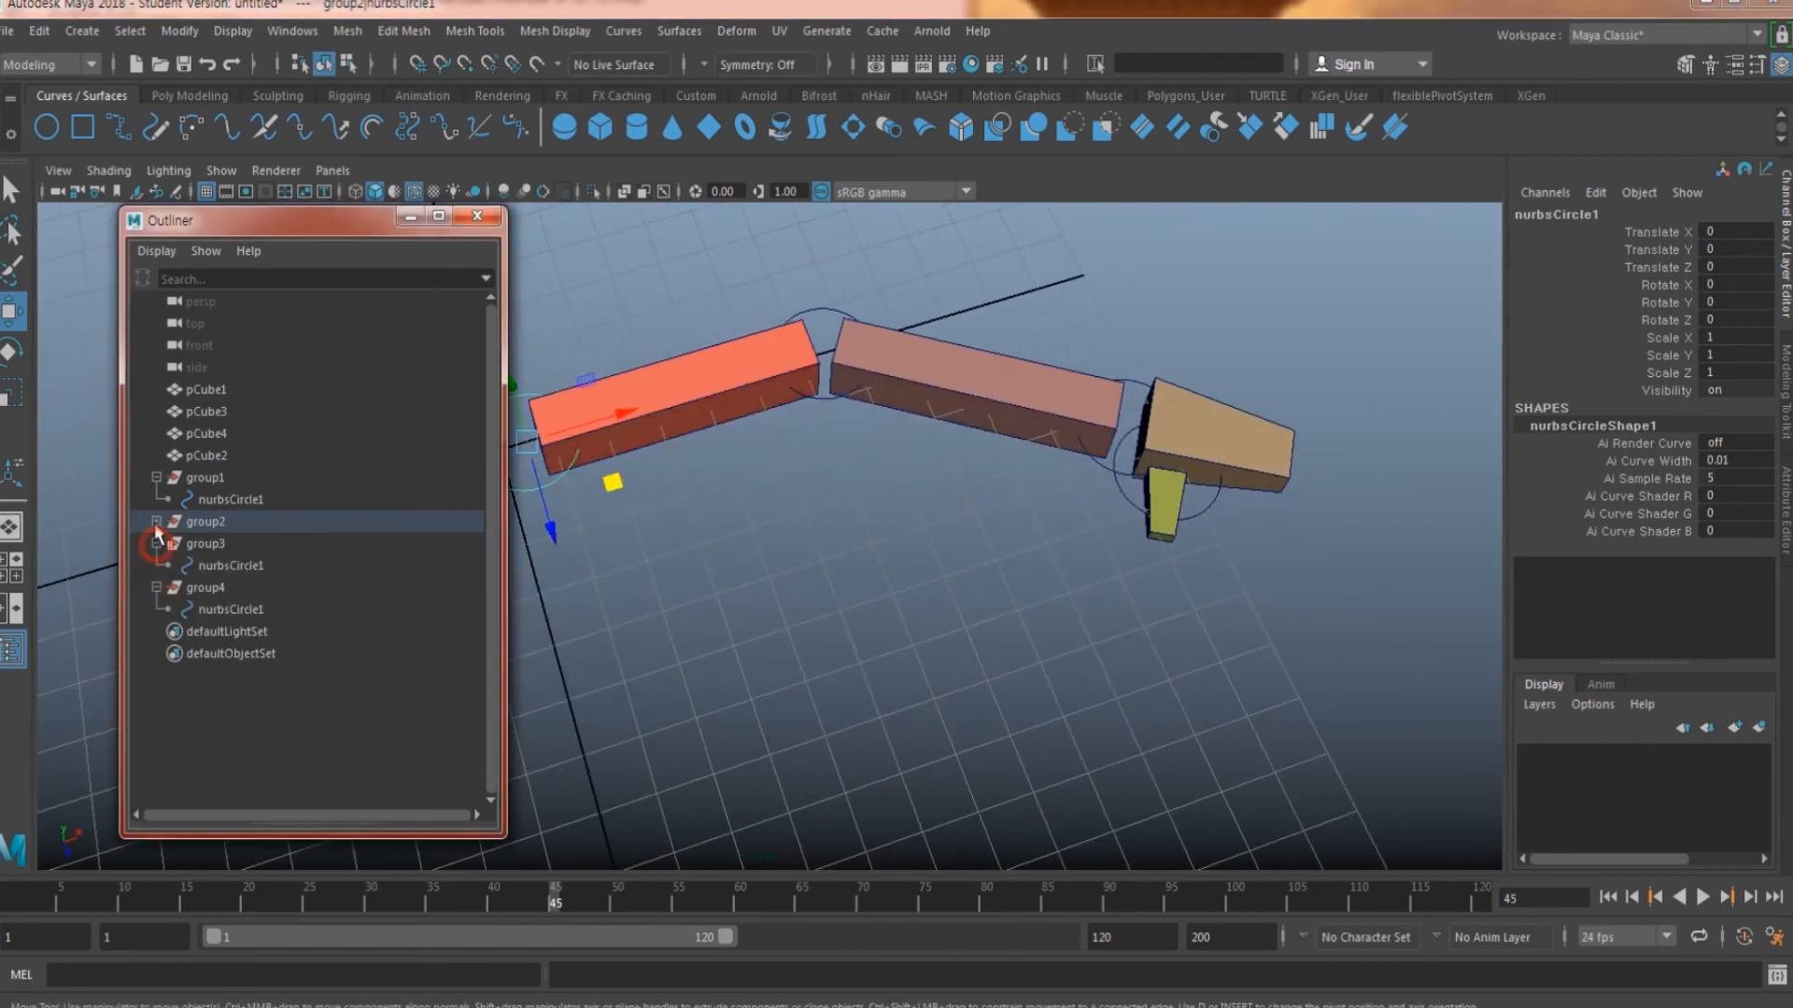
click(156, 521)
alt+drag(883, 584, 1136, 538)
alt+middle_drag(1137, 539, 1161, 540)
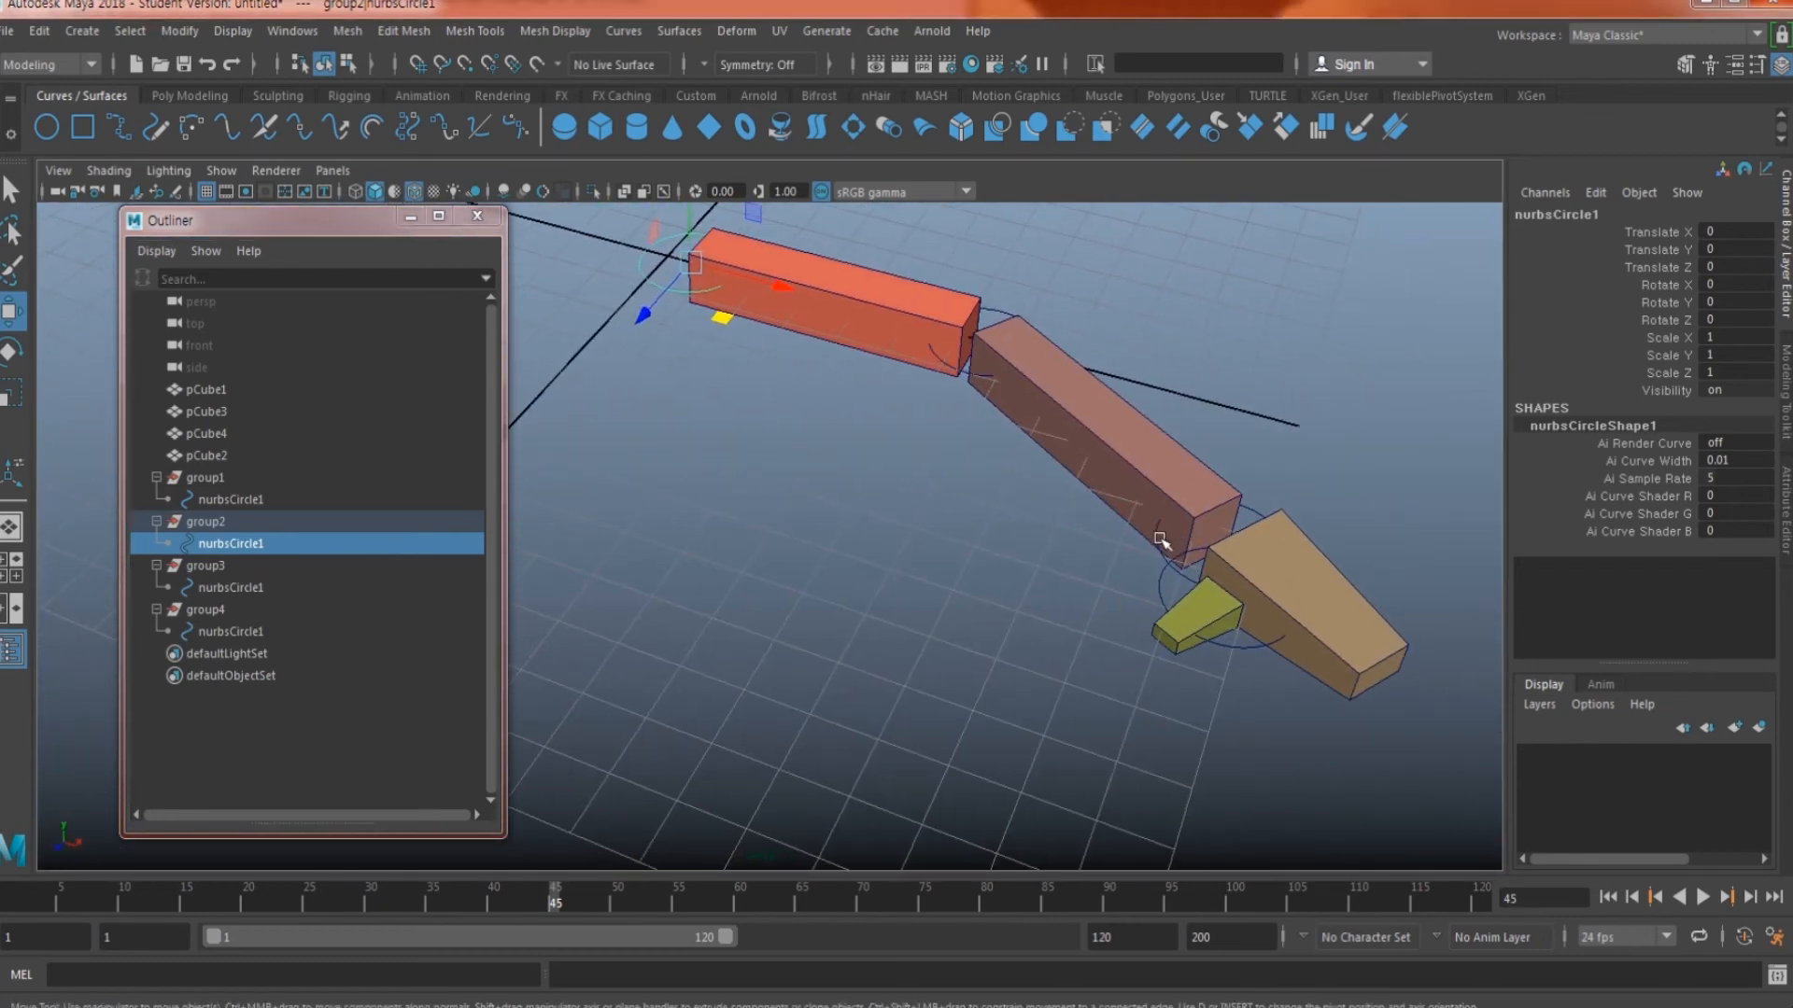
alt+drag(927, 551, 1188, 600)
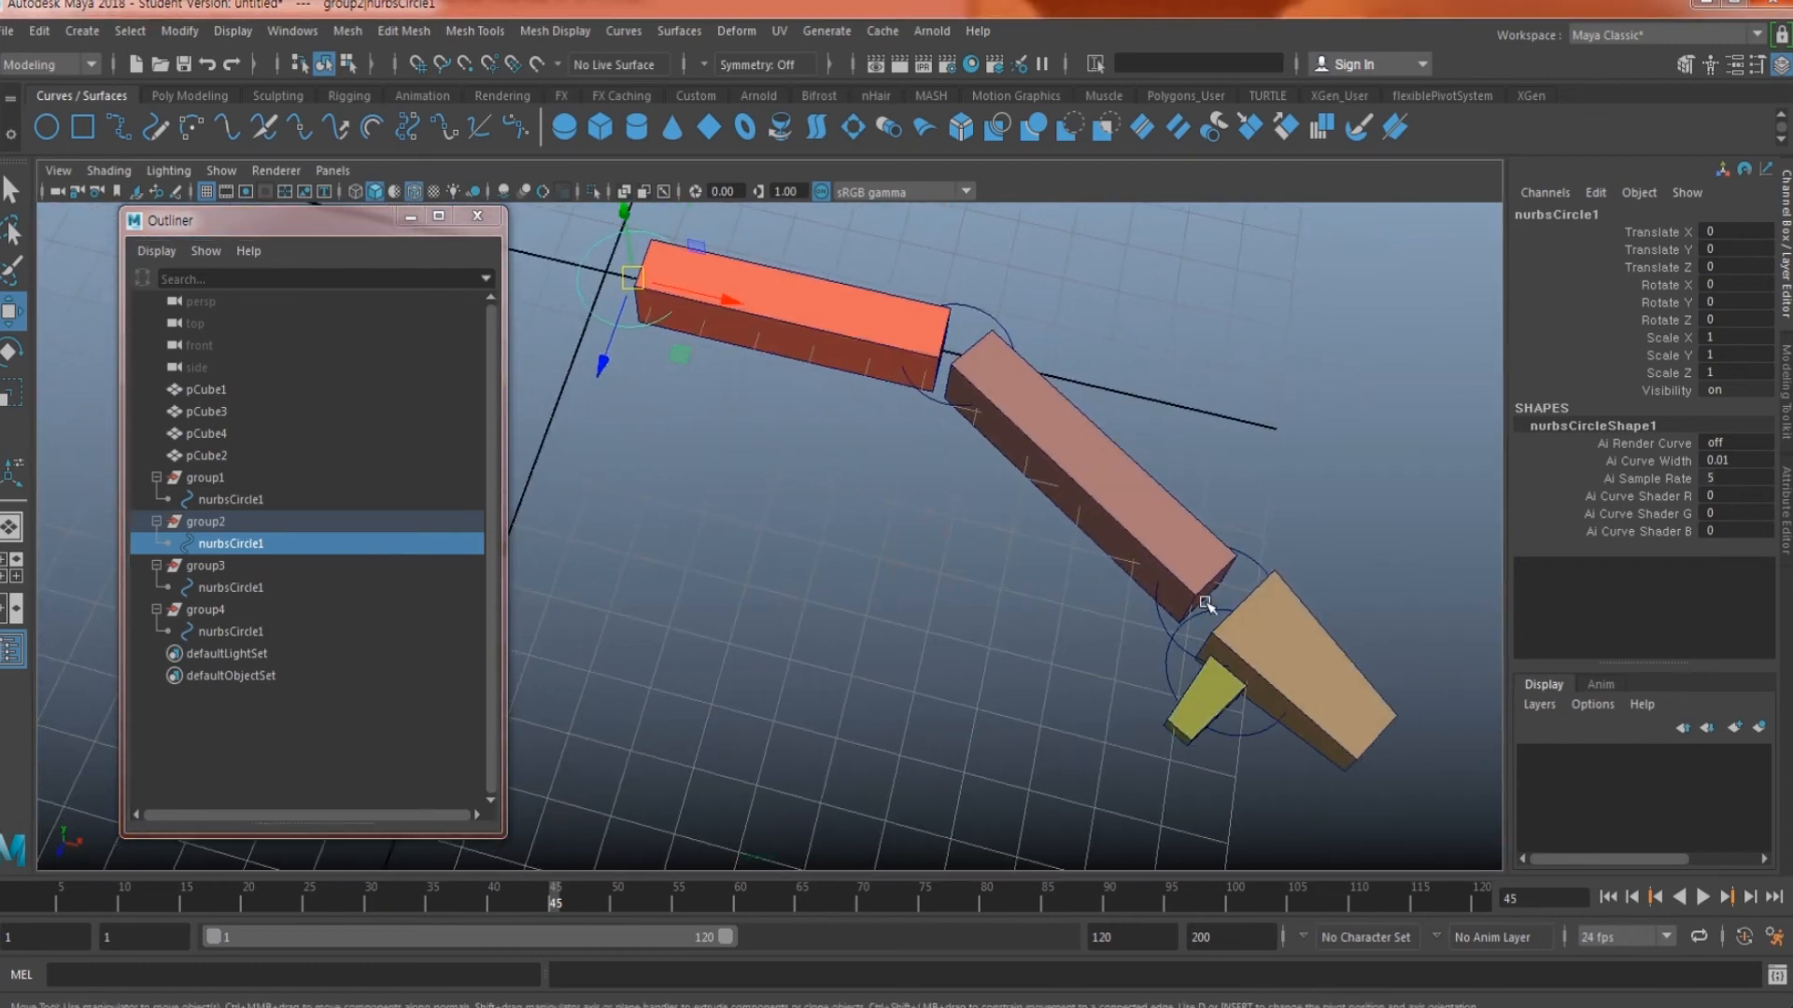
alt+drag(867, 397, 947, 411)
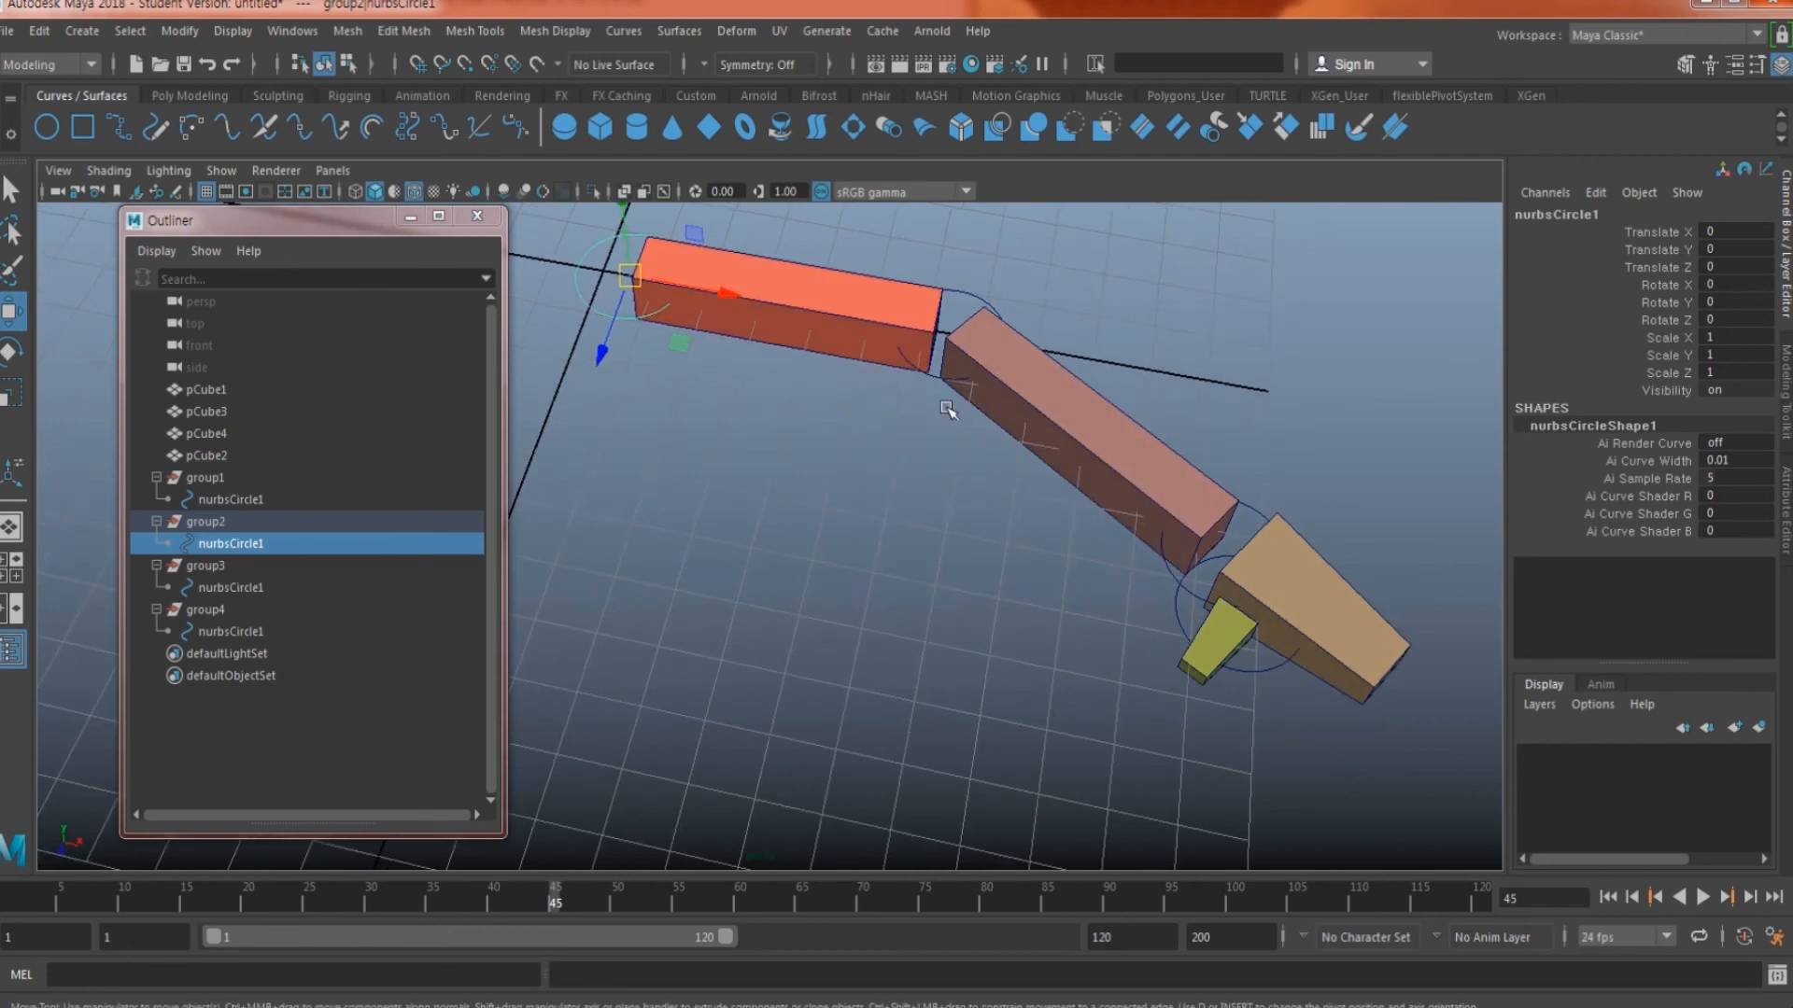